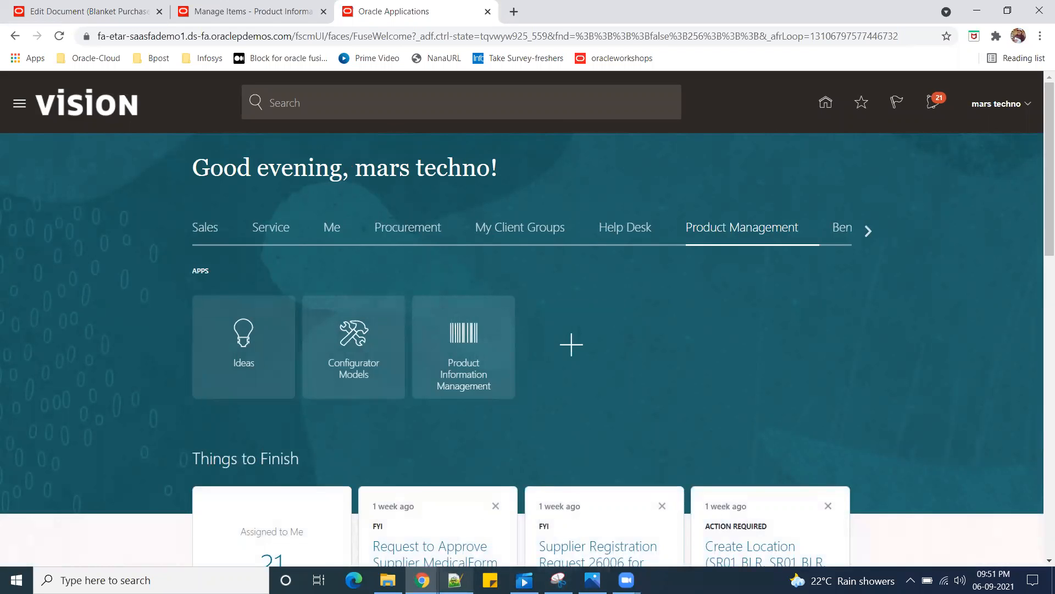
- Switch to Notepad++ and start a new document with the heading "Pre Setups needed for supplier level"
click(455, 580)
click(9, 37)
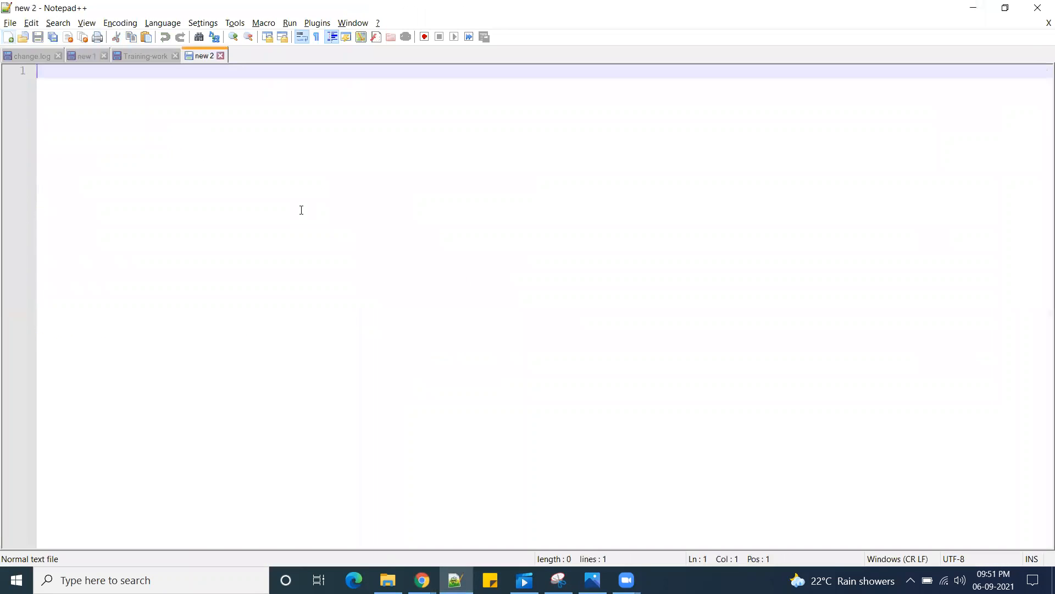
text(Pre Setups needed for supplier level)
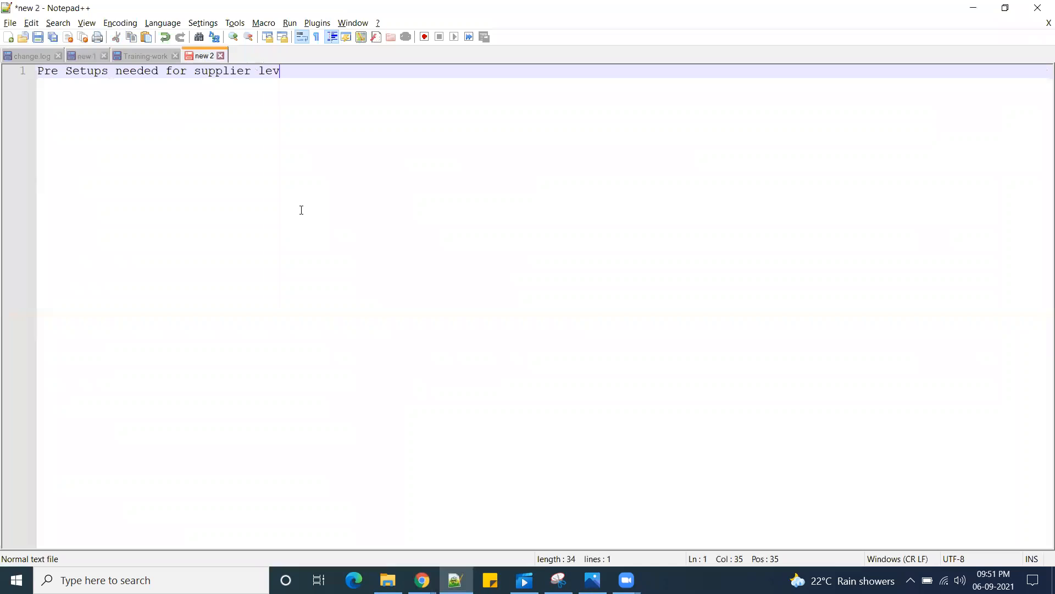
key(Return)
key(Return)
- Add the first numbered item "1. Create an item" below the heading, leaving one blank line between them
text(1.)
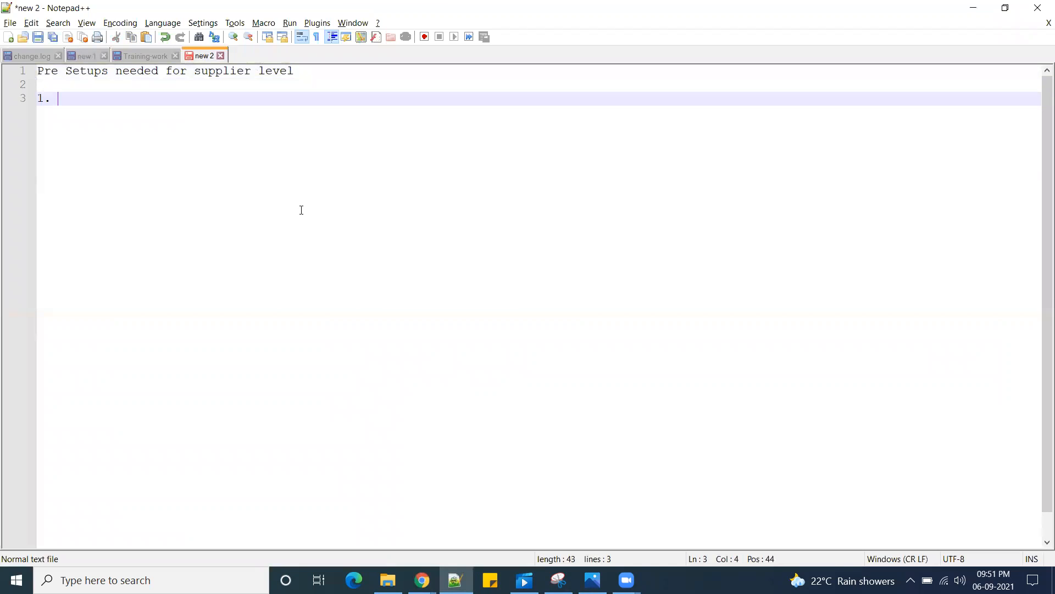
text( C)
key(BackSpace)
text(Create an item)
key(Return)
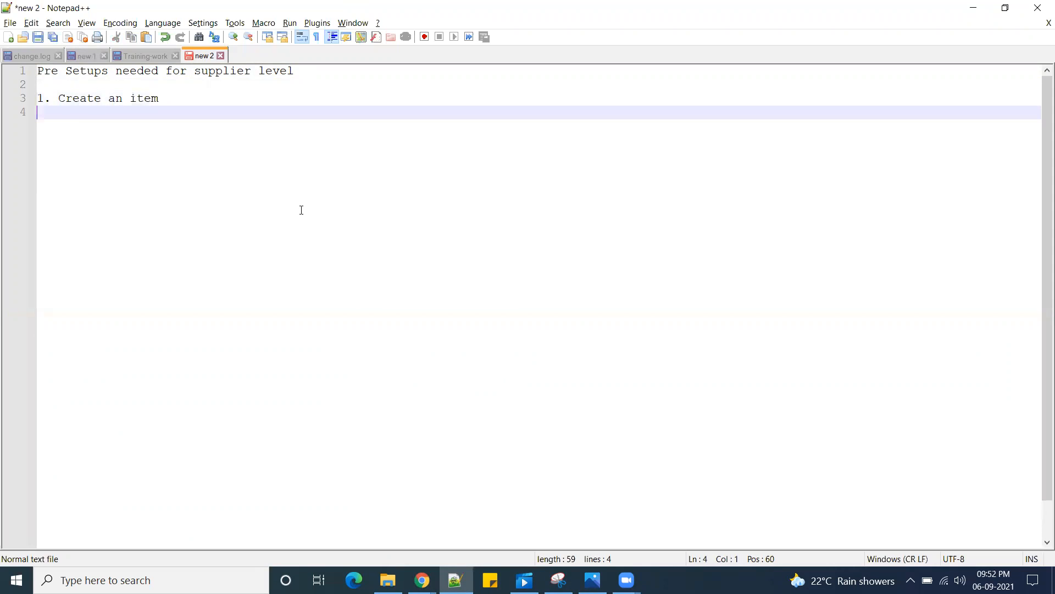
- Add the second list item "2. at subinventory level -- source we have to select as 'supplier'"
text(2.)
text(at subinven)
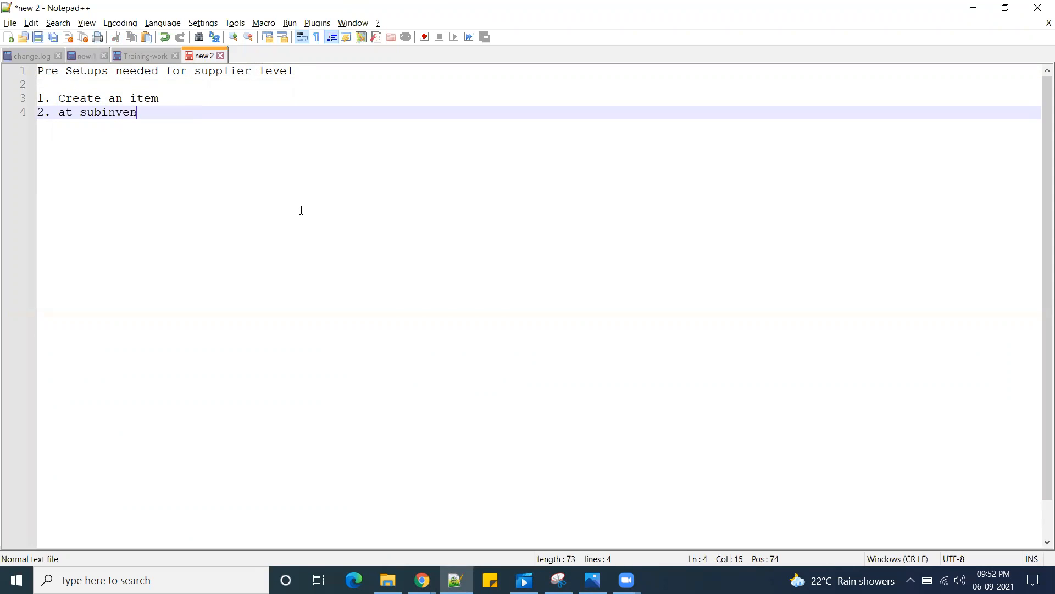
text(tory level -- source we h)
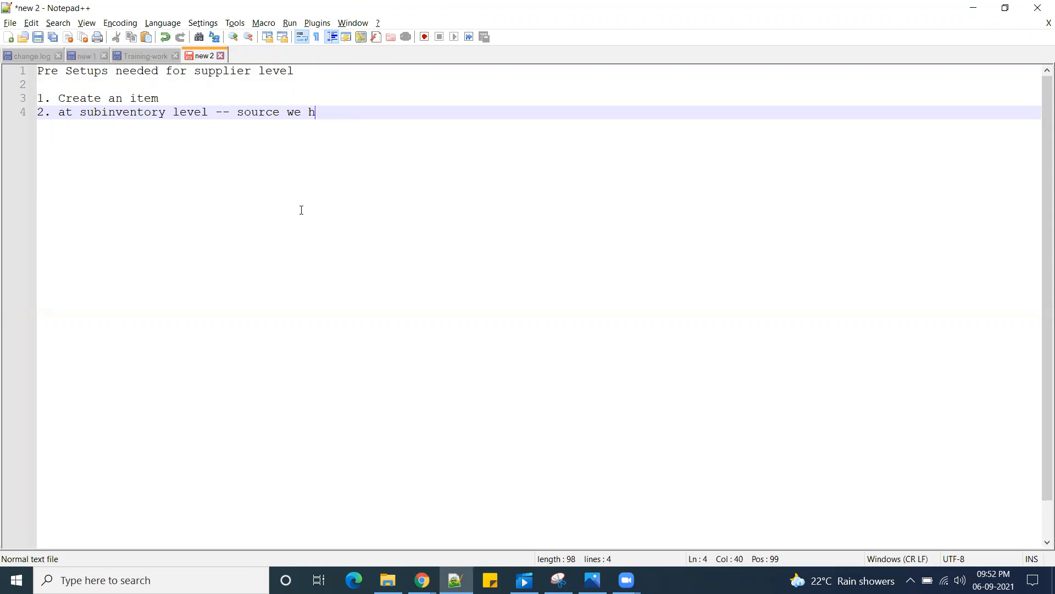
text(ave to select )
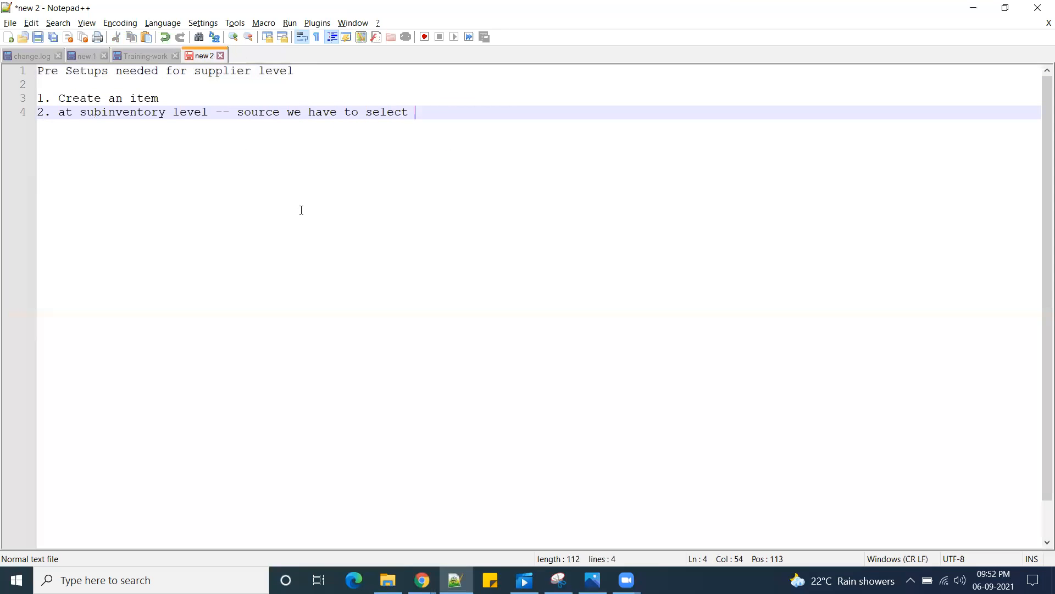
text(as 'supp)
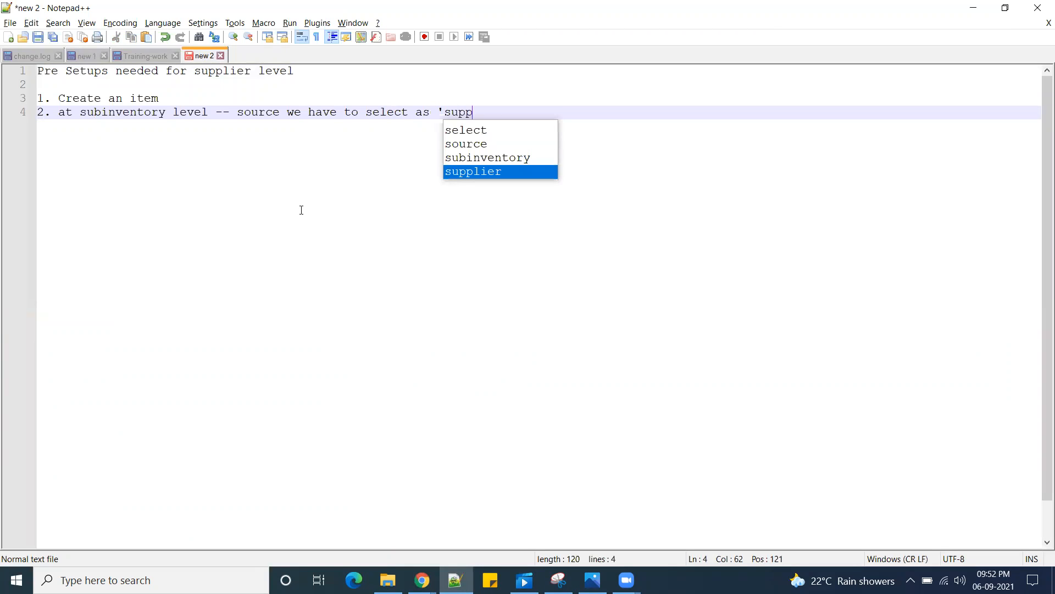
text(lier')
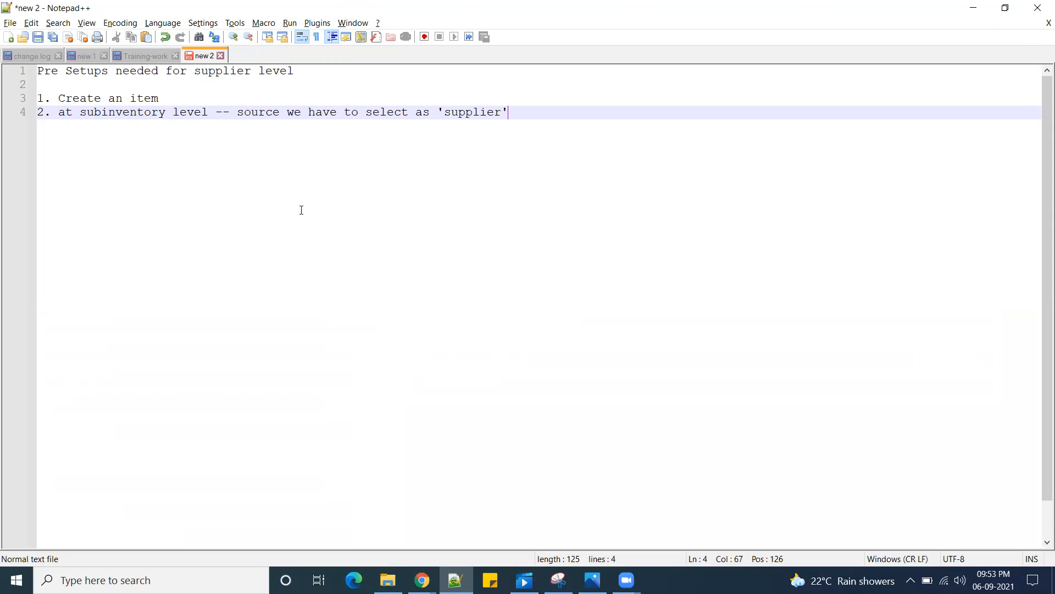
- Add the third list item "3. Print min-max planning report"
key(Return)
text(3. Print min-,)
key(BackSpace)
text(max planning report)
key(Return)
- Add item 4 with the text "Process supply chain orchestration" copied from the Training-work document, followed by blank lines
text(4.)
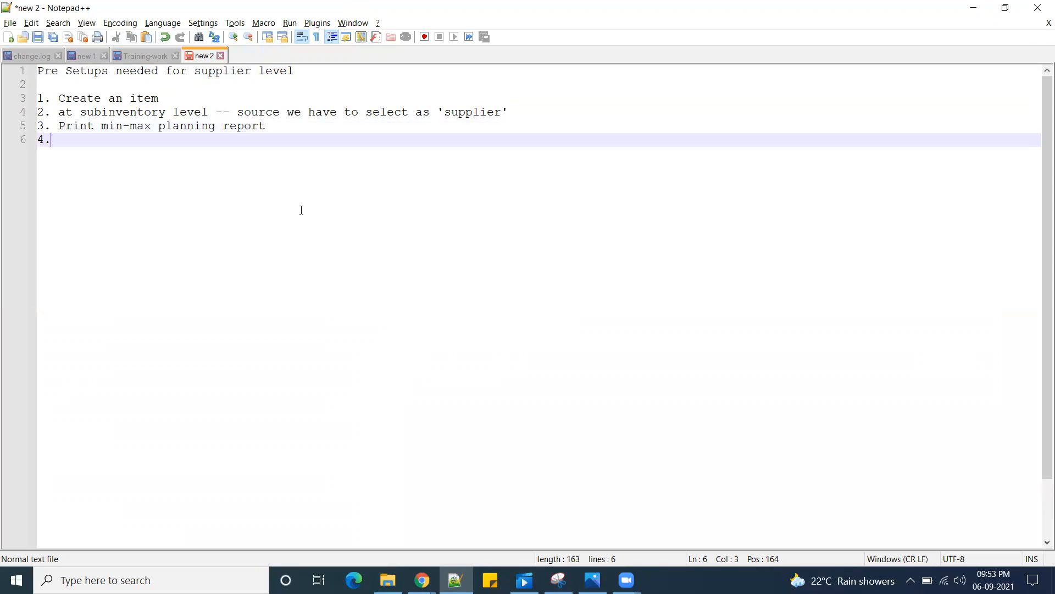
text( Process)
click(88, 56)
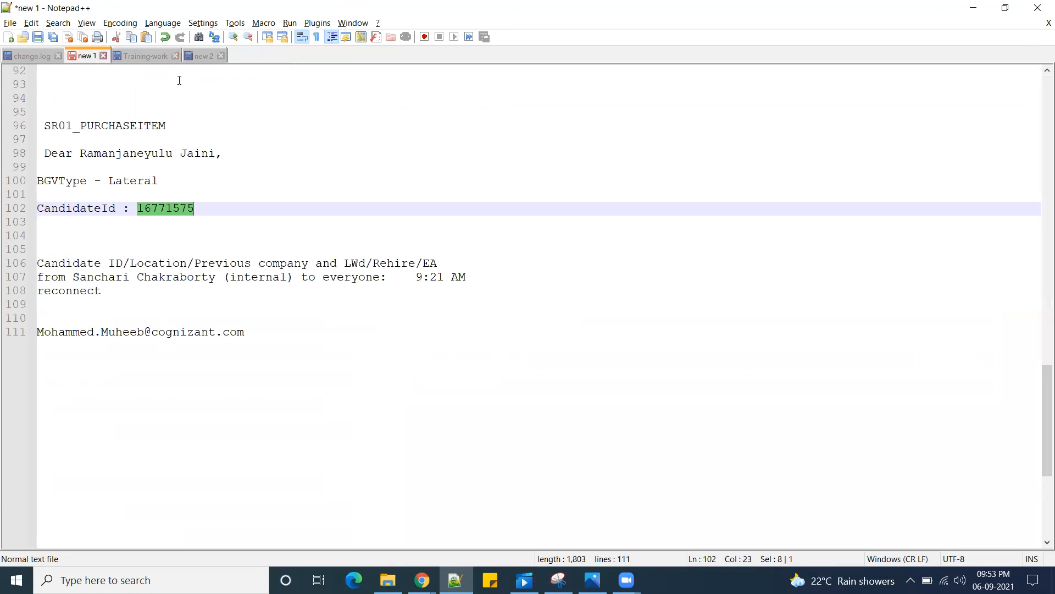
key(ctrl+Tab)
drag(289, 252, 37, 250)
key(ctrl+c)
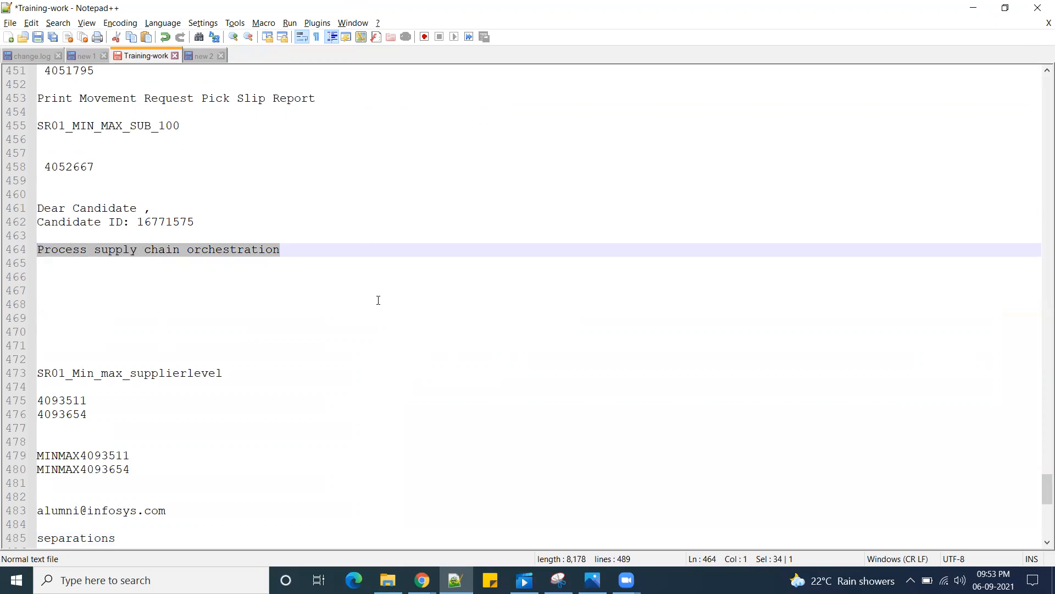
key(ctrl+Tab)
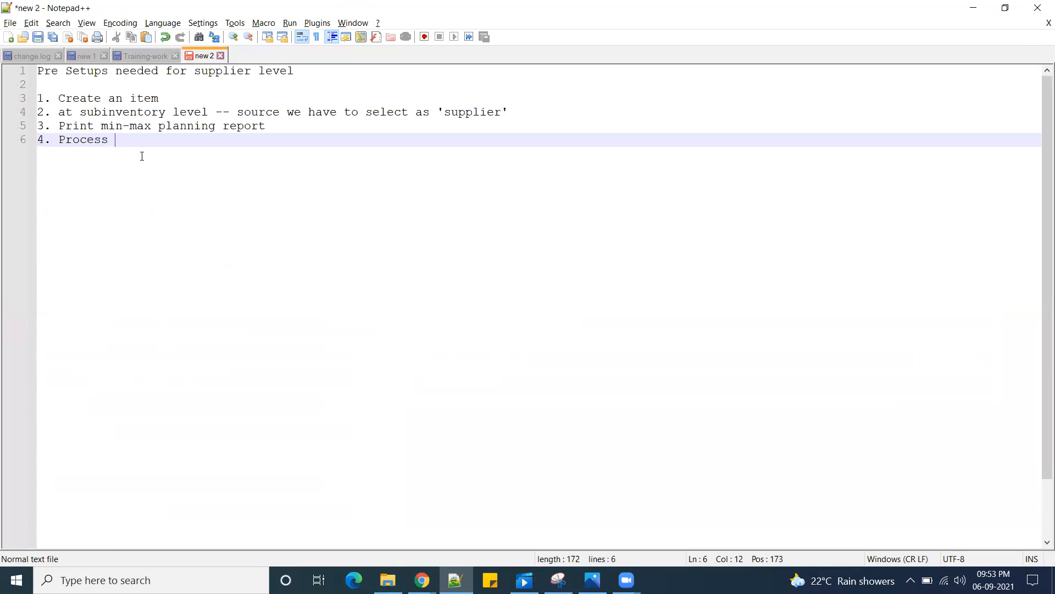
shift+click(59, 141)
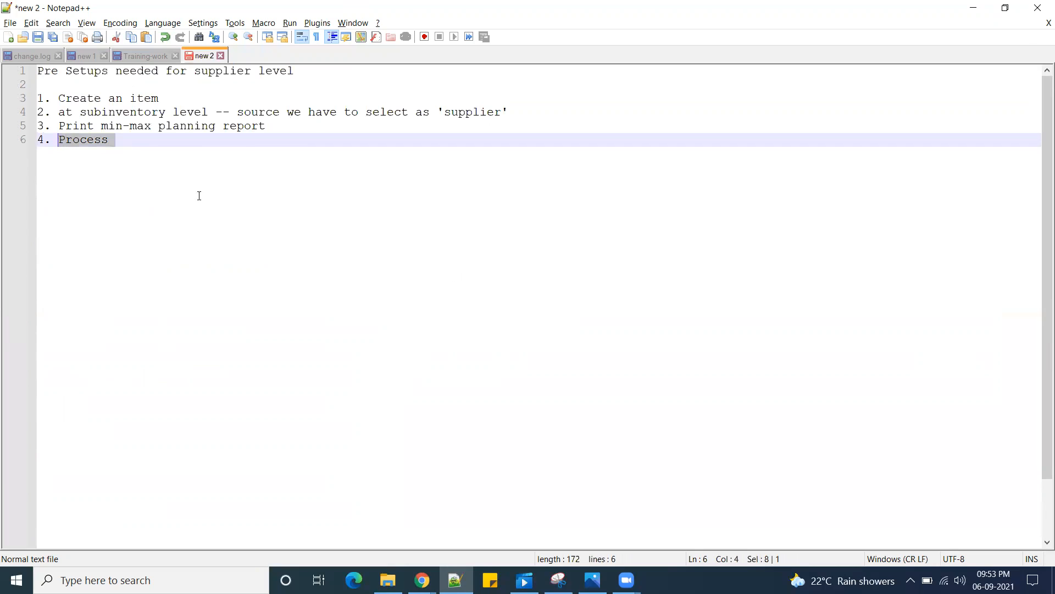
key(ctrl+v)
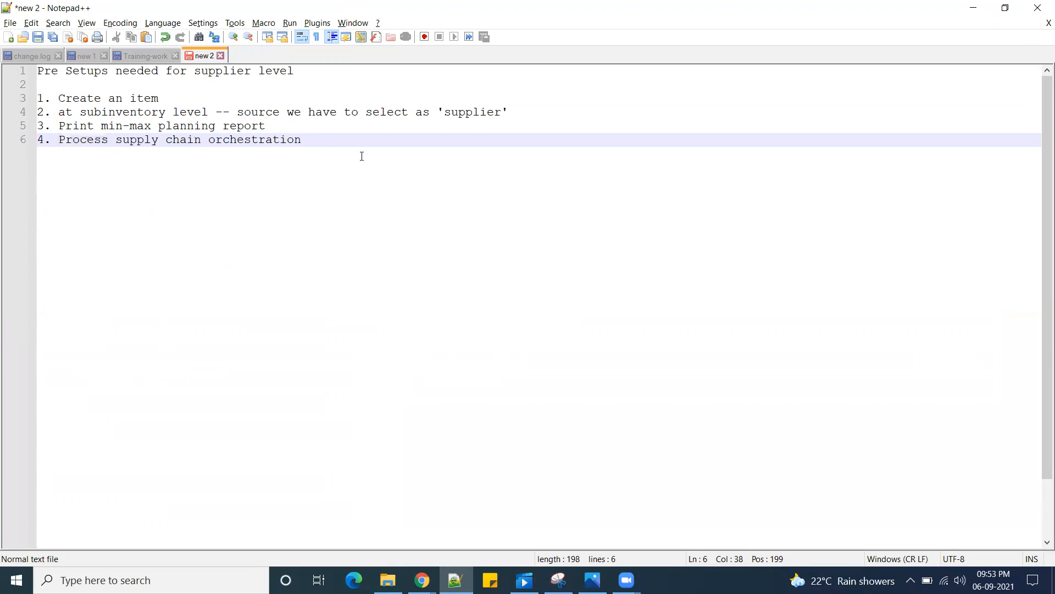
key(Return)
key(Return)
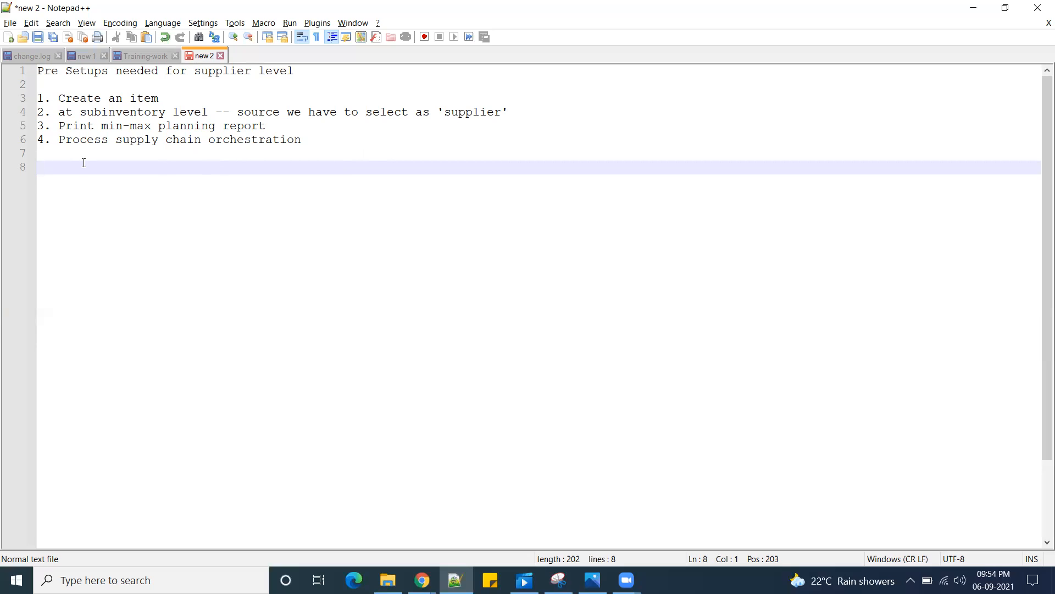
- Add the fifth list item "5. Systsem create PR with approved or incomplete state" directly below item 4
key(Up)
text(5)
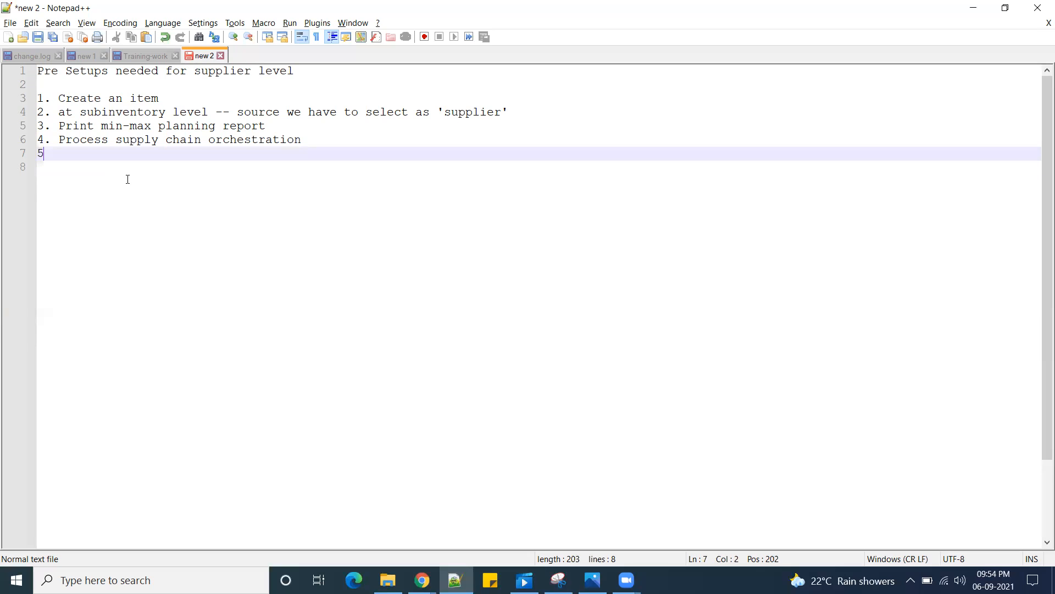
text(. S)
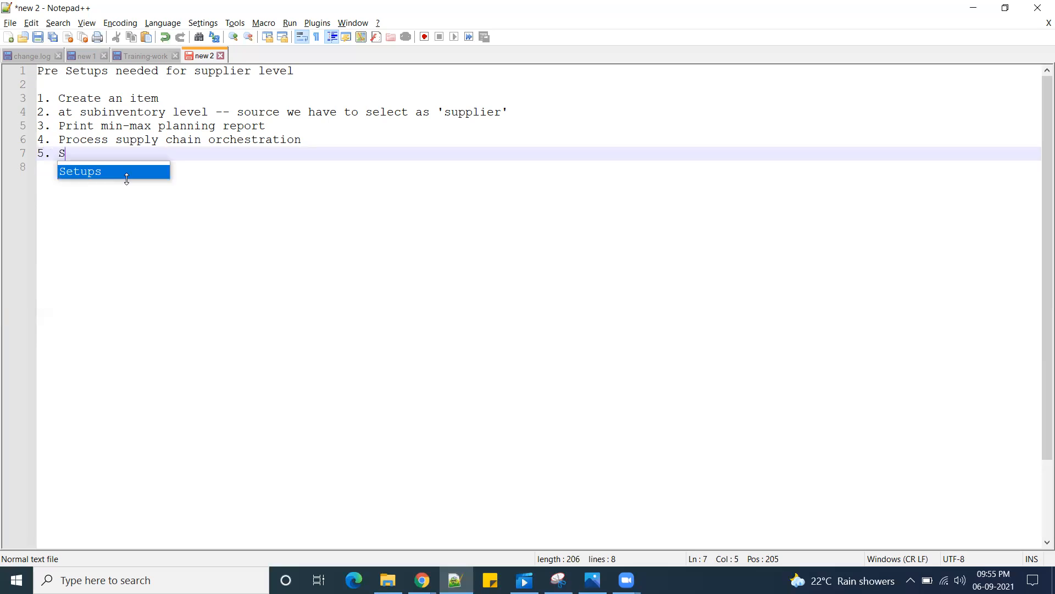
text(ystsem creat)
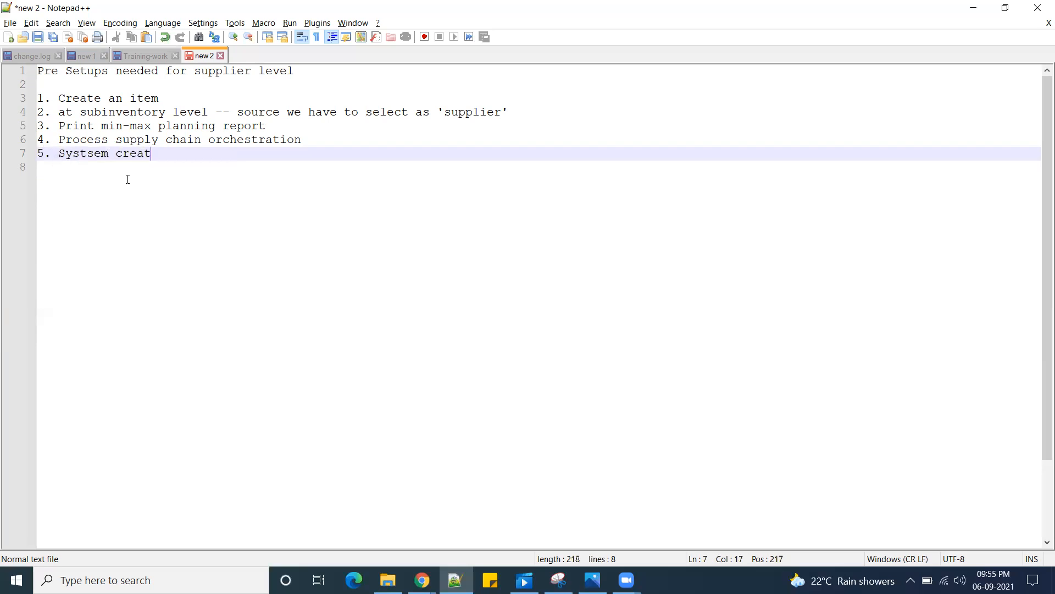
text(e PR)
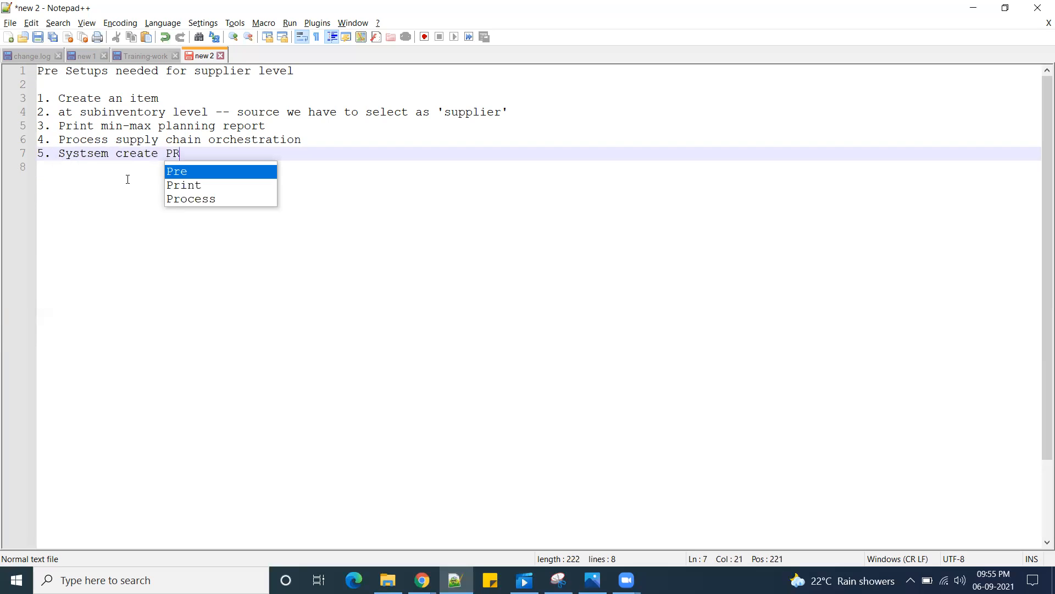
text( wi)
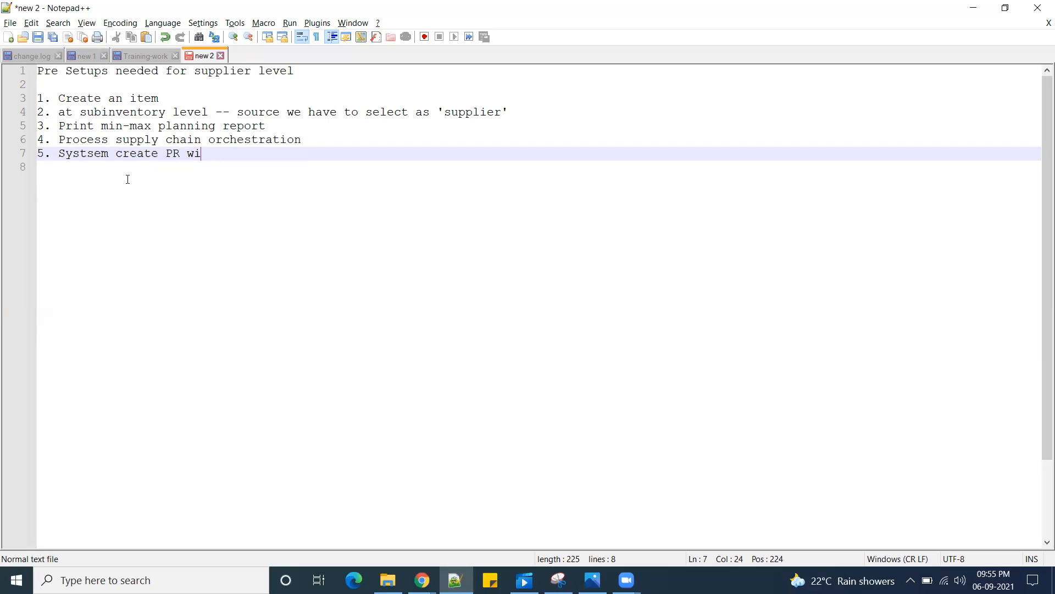
text(th approved or imp)
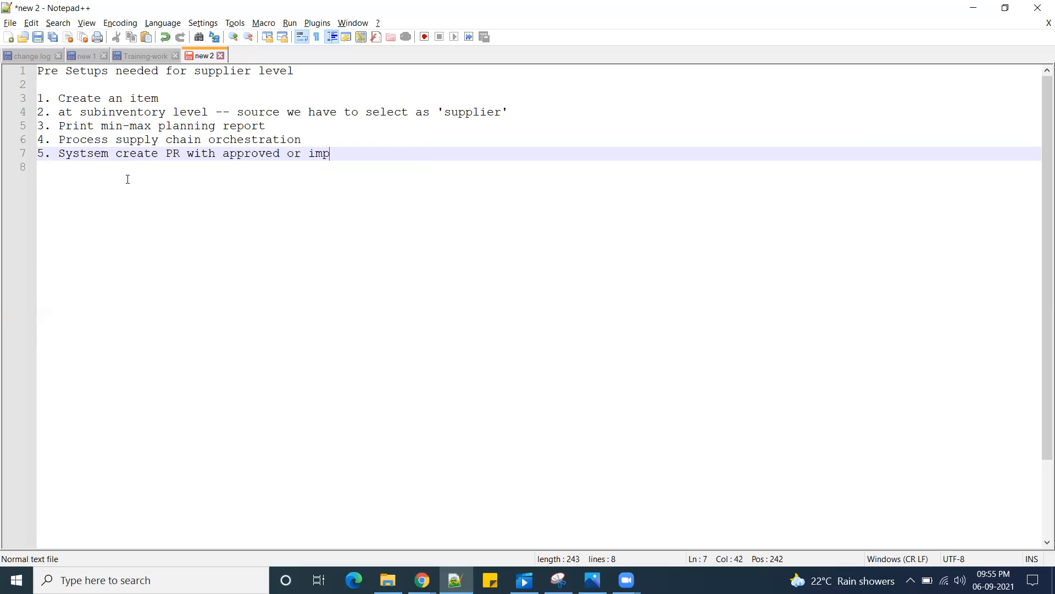
key(BackSpace)
key(BackSpace)
text(ncomplete state)
key(Return)
- Add the sixth list item "6. Process requistions we have to convert PR to PO"
text(6)
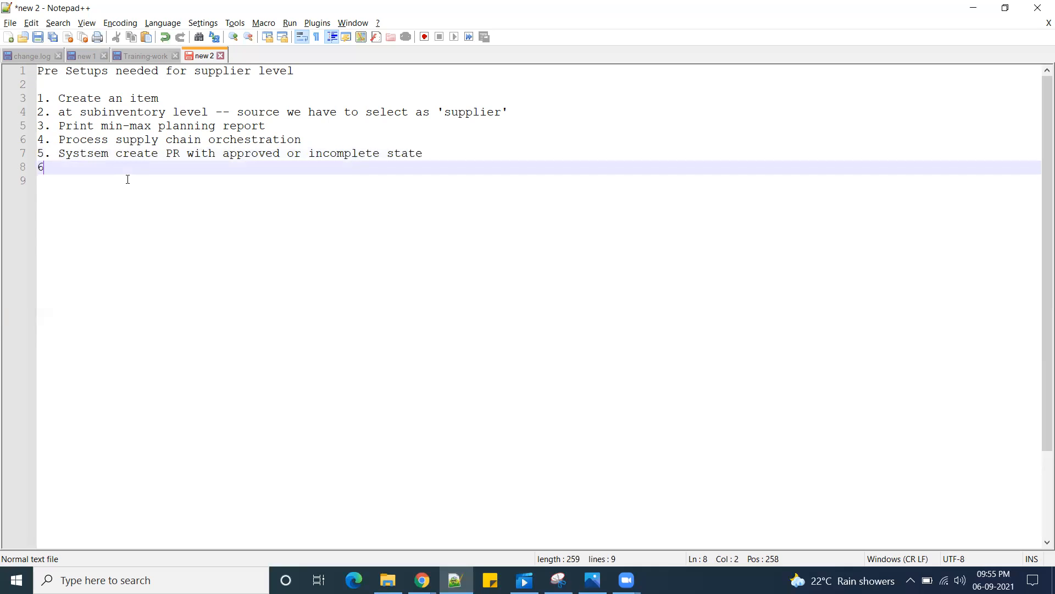
text(. Proce)
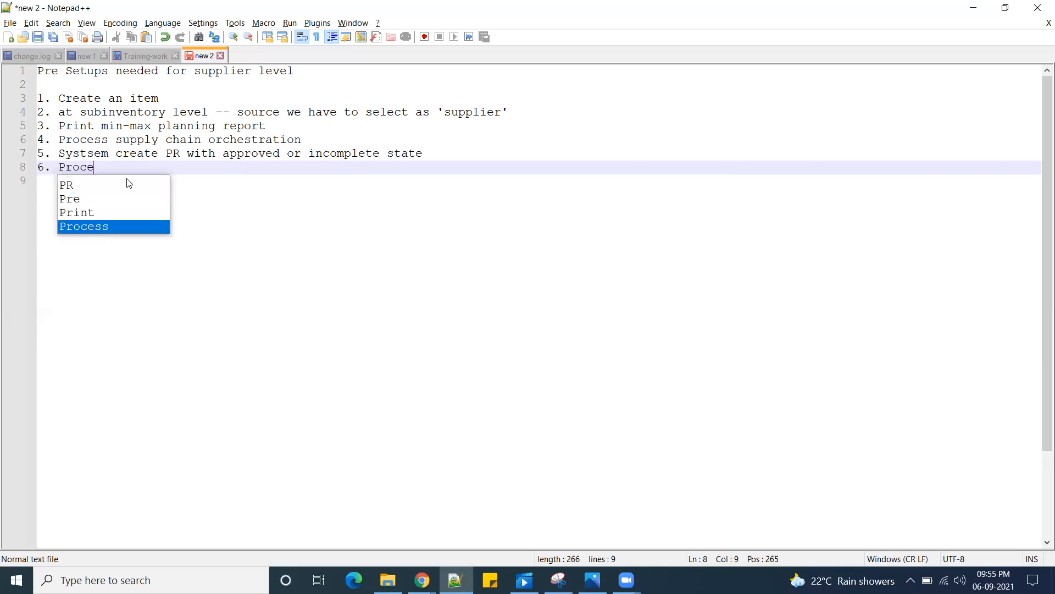
text(ss requistions)
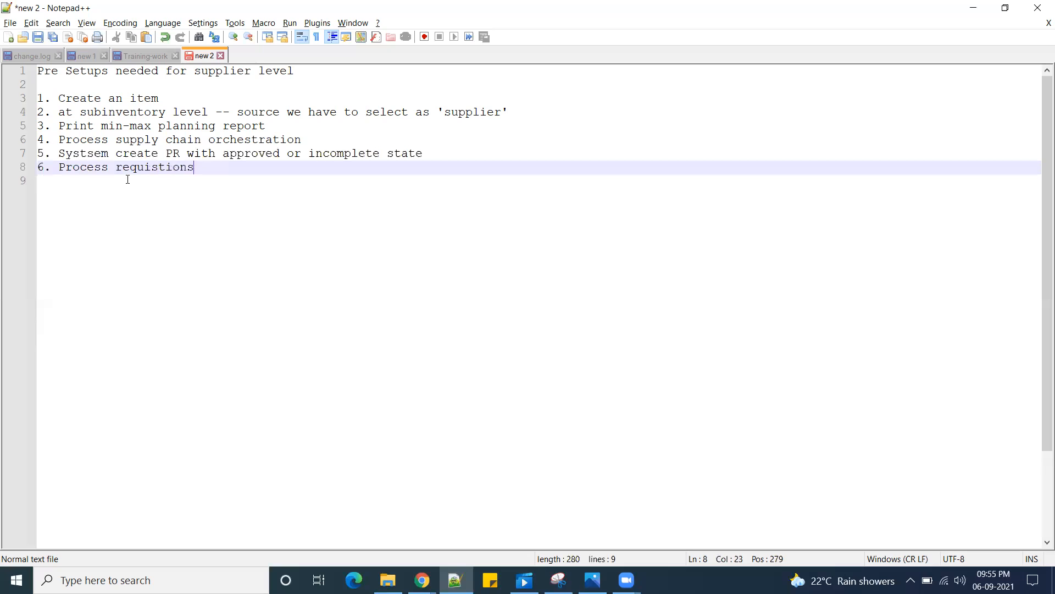
text( we have to pro)
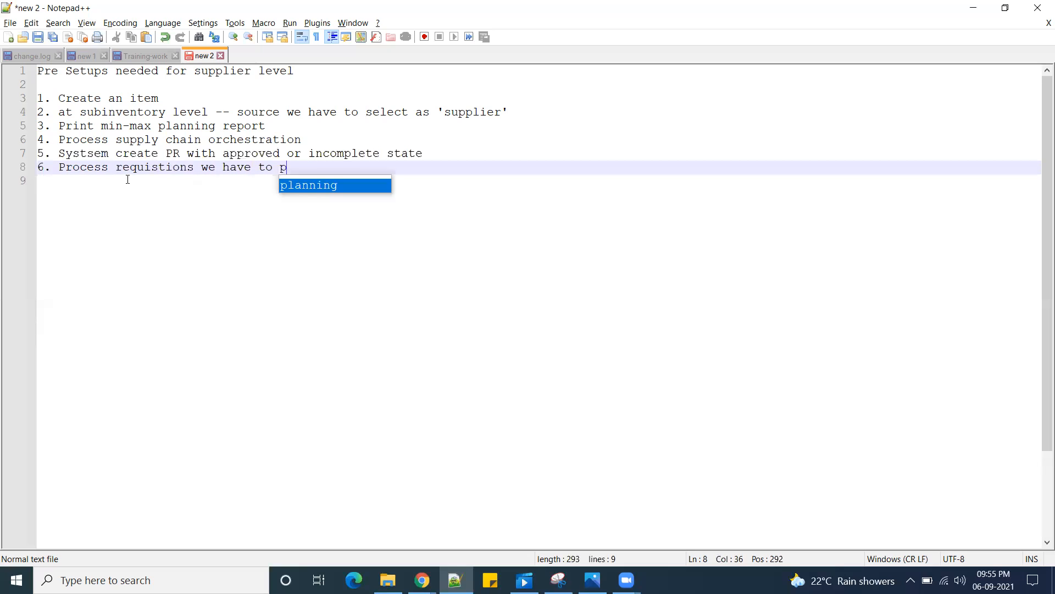
key(BackSpace)
key(BackSpace)
key(BackSpace)
text(convert PR )
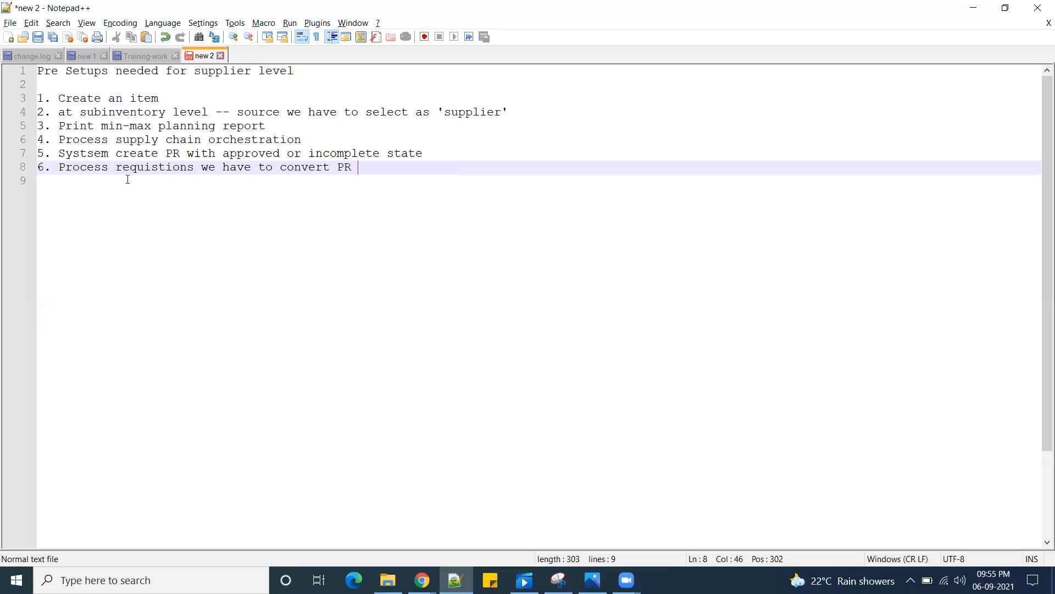
text(to PO)
key(Return)
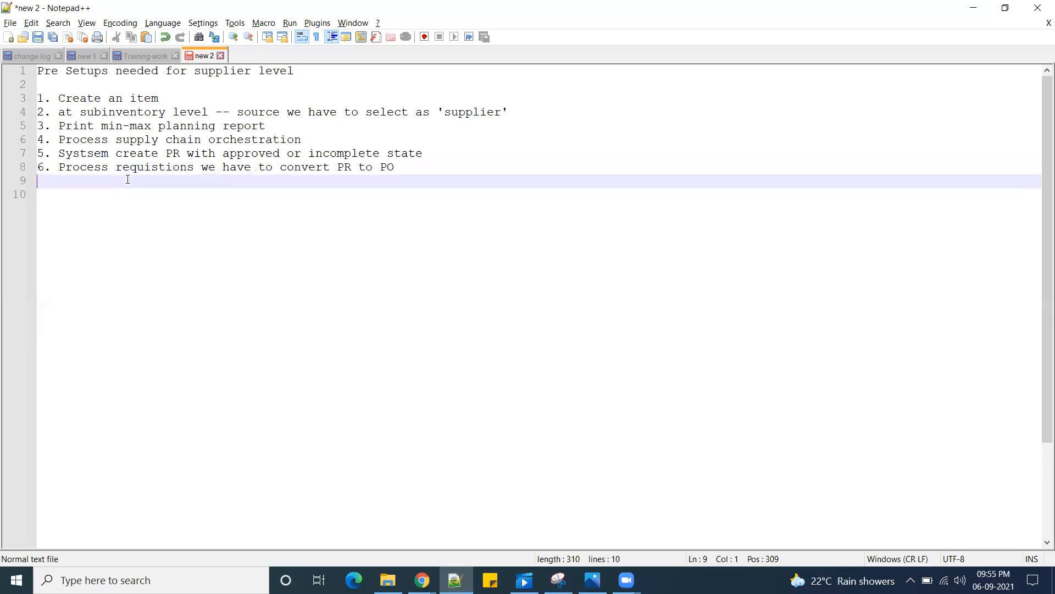
- Add the seventh list item "7. receive the material to inventory"
text(7. receive the m)
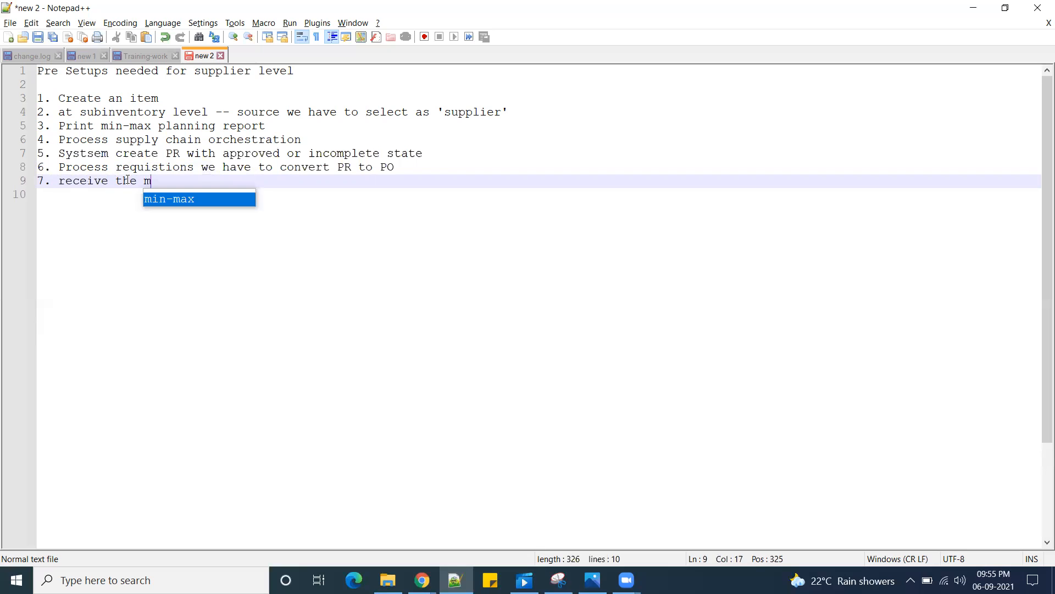
text(aterial to invengtor)
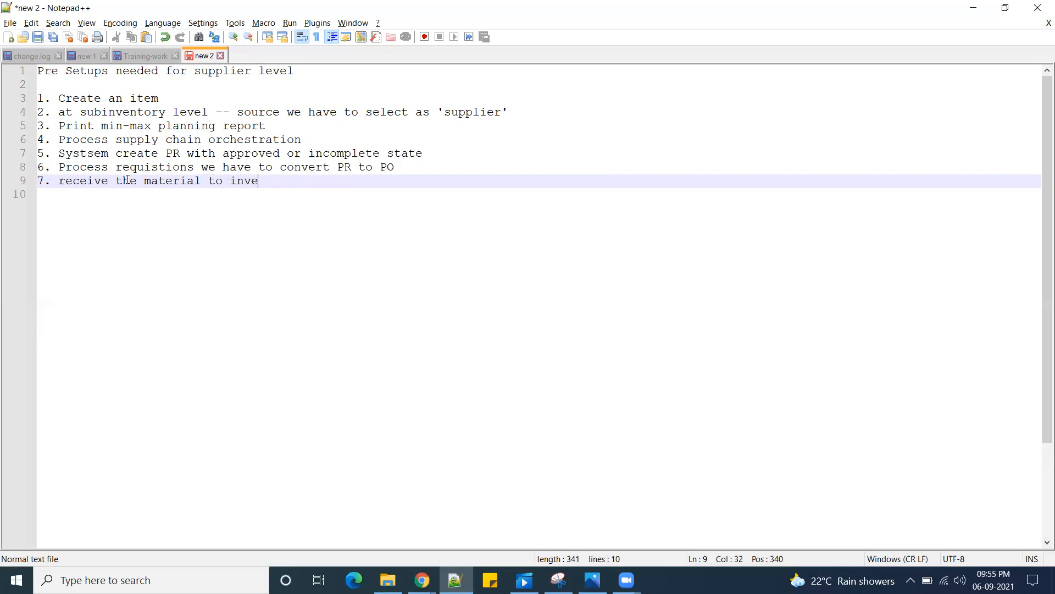
key(BackSpace)
key(BackSpace)
key(BackSpace)
text(t)
key(BackSpace)
key(BackSpace)
text(tory)
- Insert three line breaks after the seventh item to make room below the list
drag(305, 183, 29, 102)
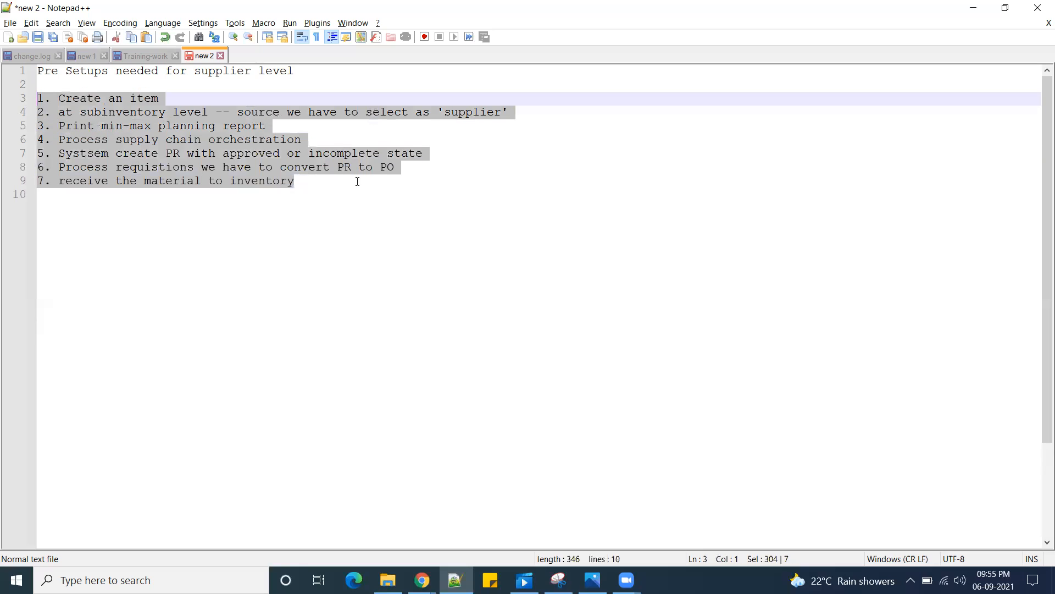
click(303, 182)
key(Return)
key(Return)
key(Return)
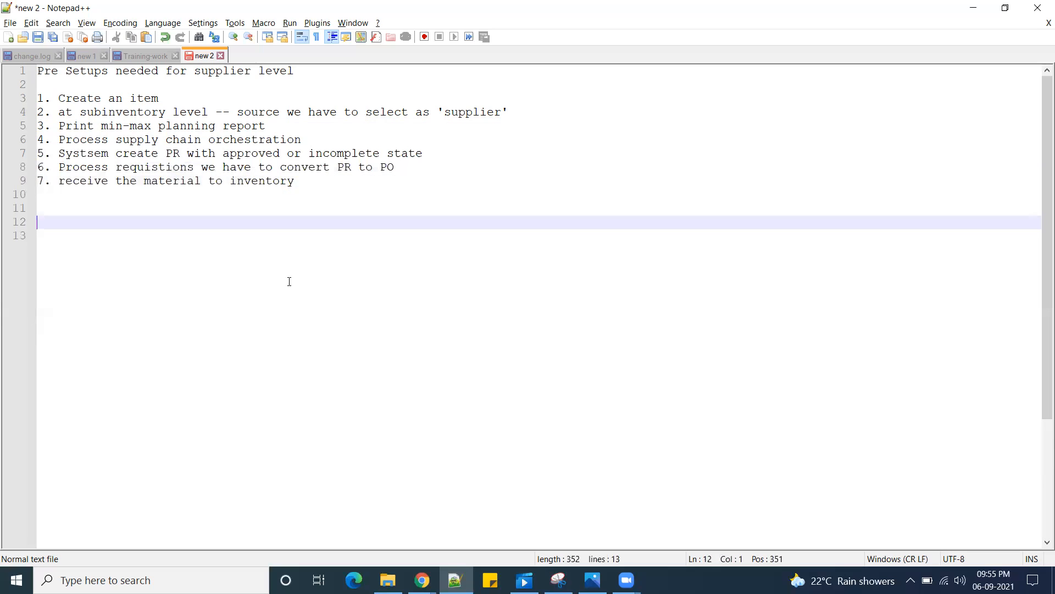
text(1.)
key(BackSpace)
key(BackSpace)
key(BackSpace)
- Copy all seven numbered items and paste the duplicate list starting at line 13
drag(329, 184, 37, 98)
key(ctrl+c)
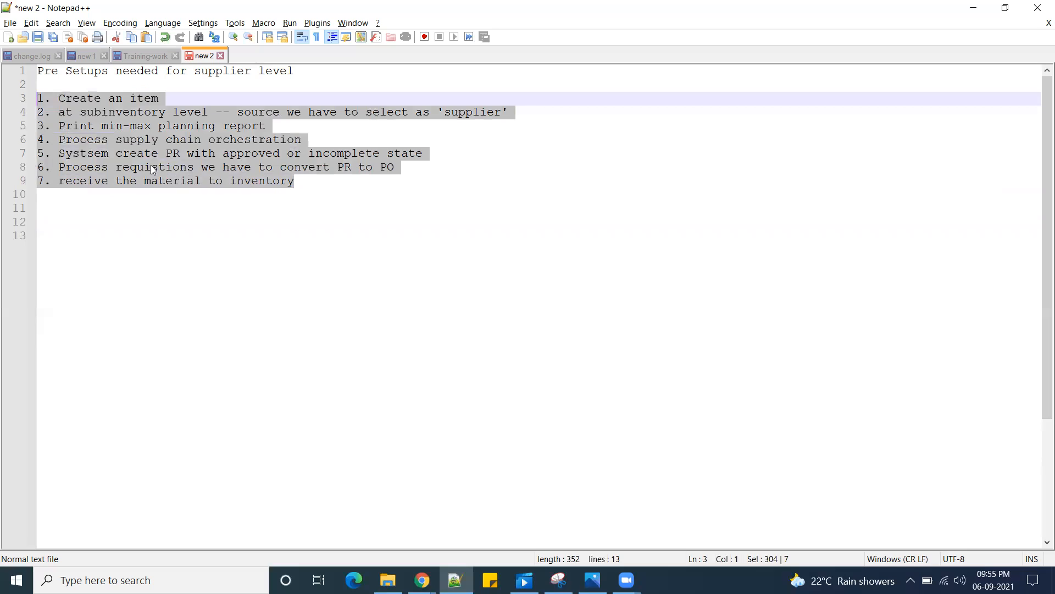
click(71, 232)
key(ctrl+v)
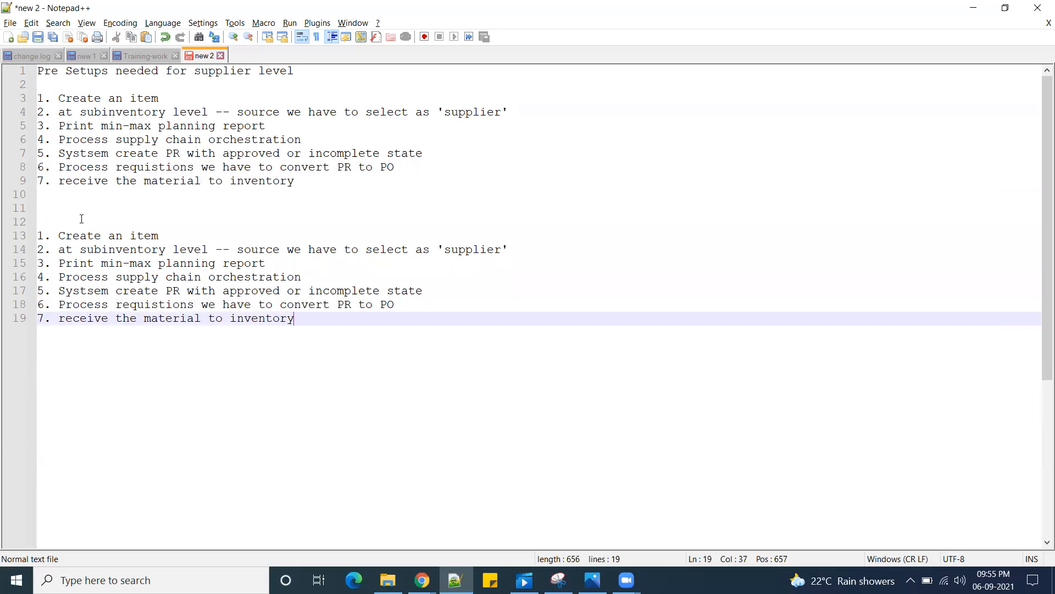
- Add the heading "source type is -org" on line 11 above the duplicated list
click(85, 208)
text(sourc)
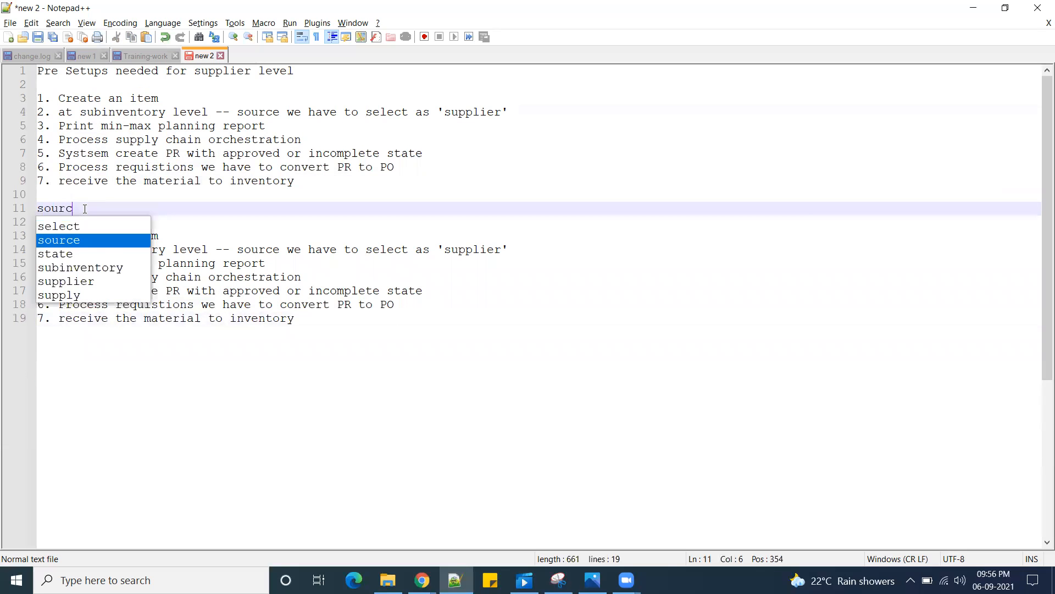
text(e is org)
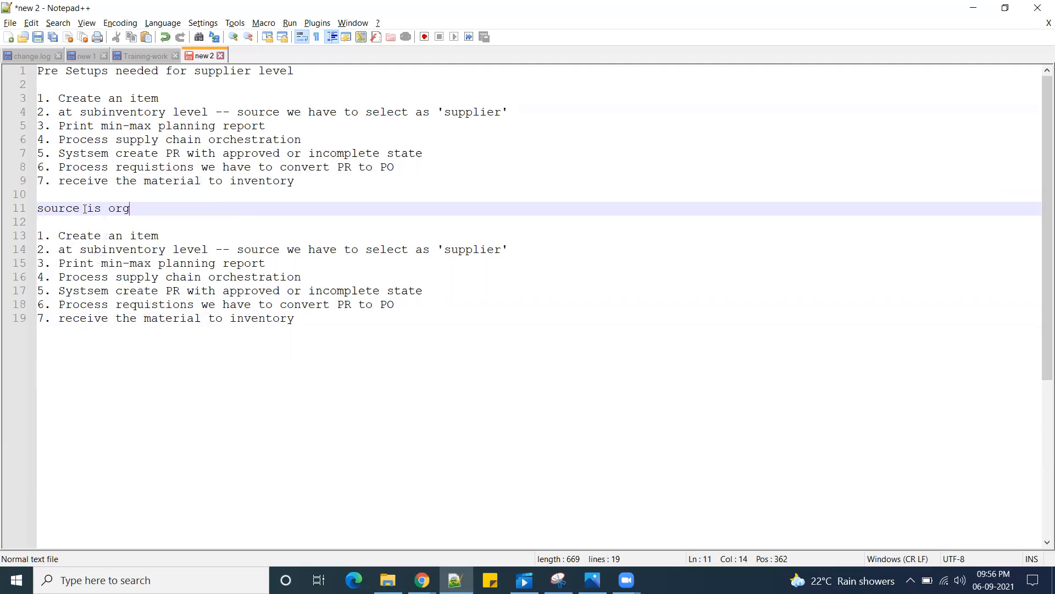
text( -)
key(BackSpace)
key(BackSpace)
key(BackSpace)
key(BackSpace)
key(BackSpace)
key(BackSpace)
key(BackSpace)
key(BackSpace)
text(type is -org)
click(379, 393)
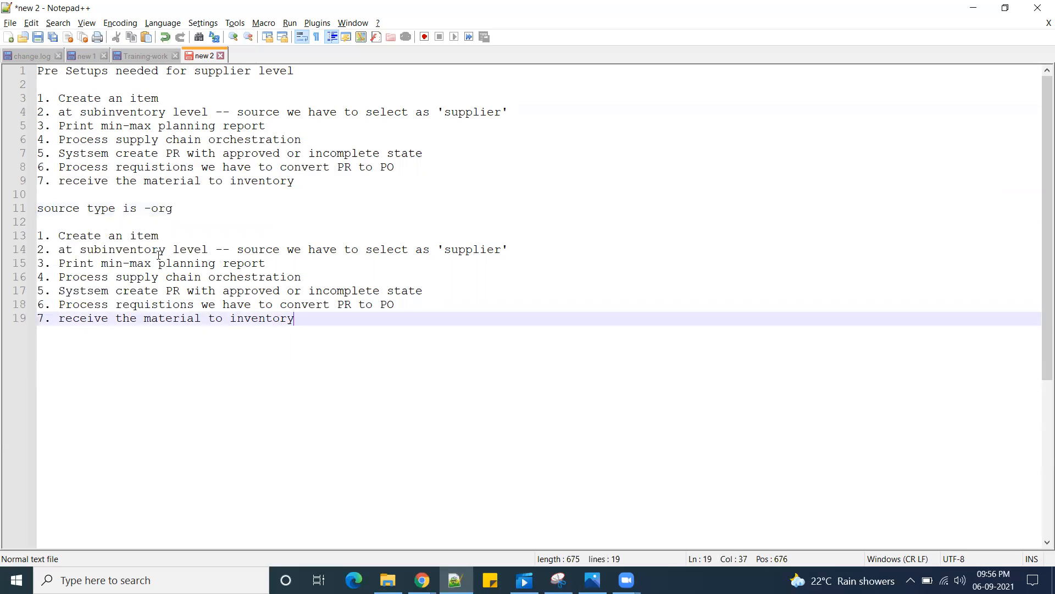
- Replace the text of the second list's item 2 with "Item specifications -- planning"
drag(60, 250, 521, 250)
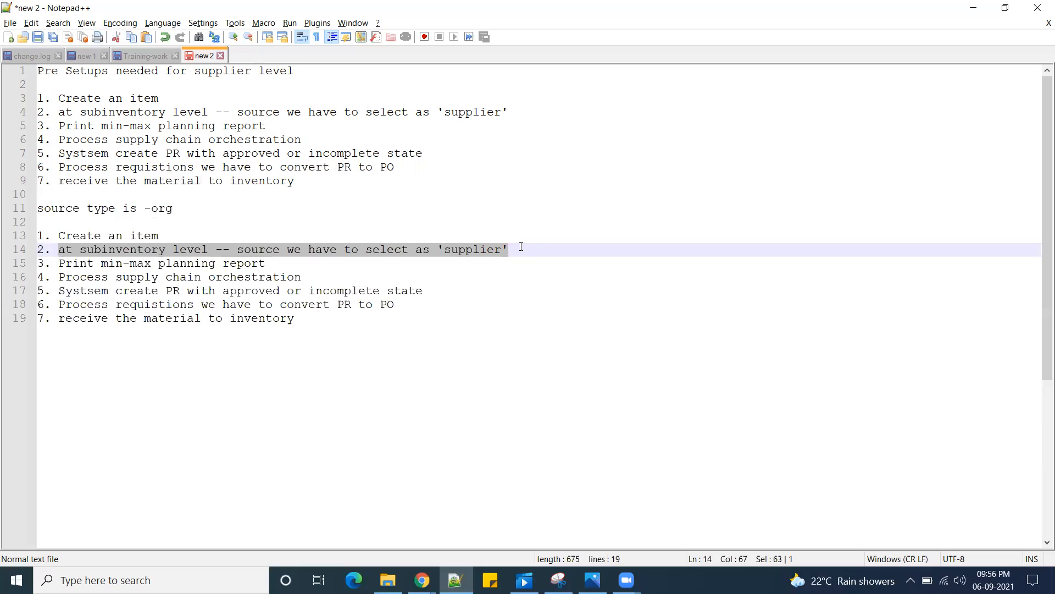
text(I)
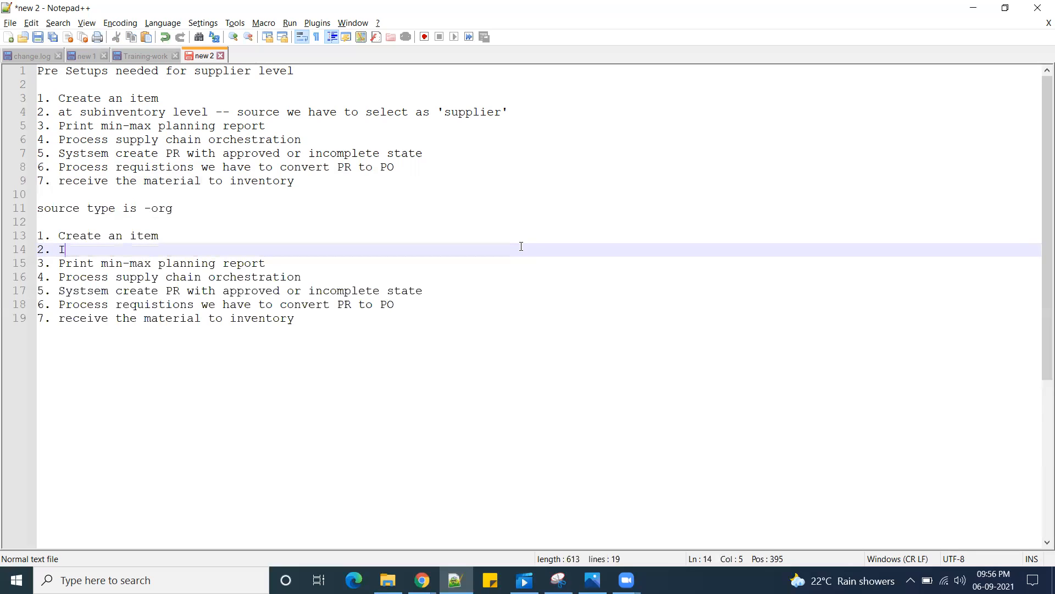
text(tem specific)
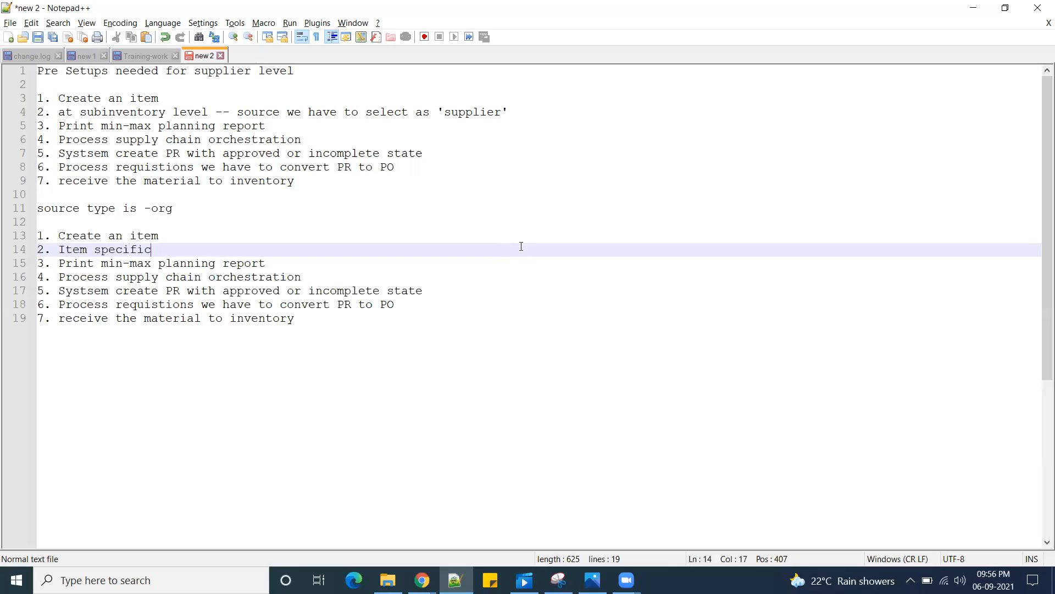
text(ations -- planning)
- Replace the text of the second list's item 5 with "System will create an Internal transfer order"
drag(59, 264, 282, 259)
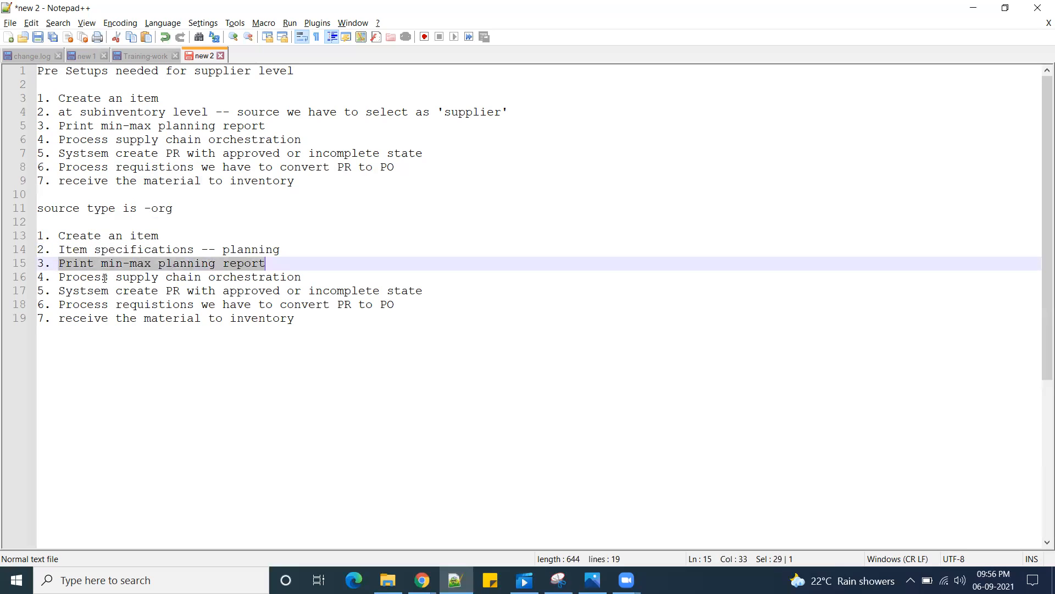
drag(61, 292, 448, 292)
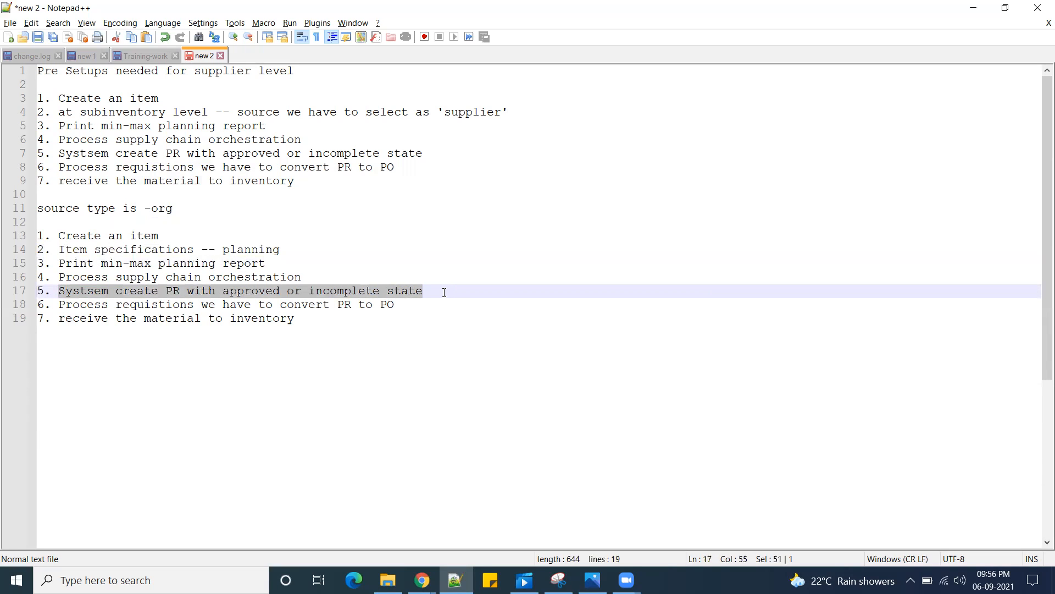
text(System will create an)
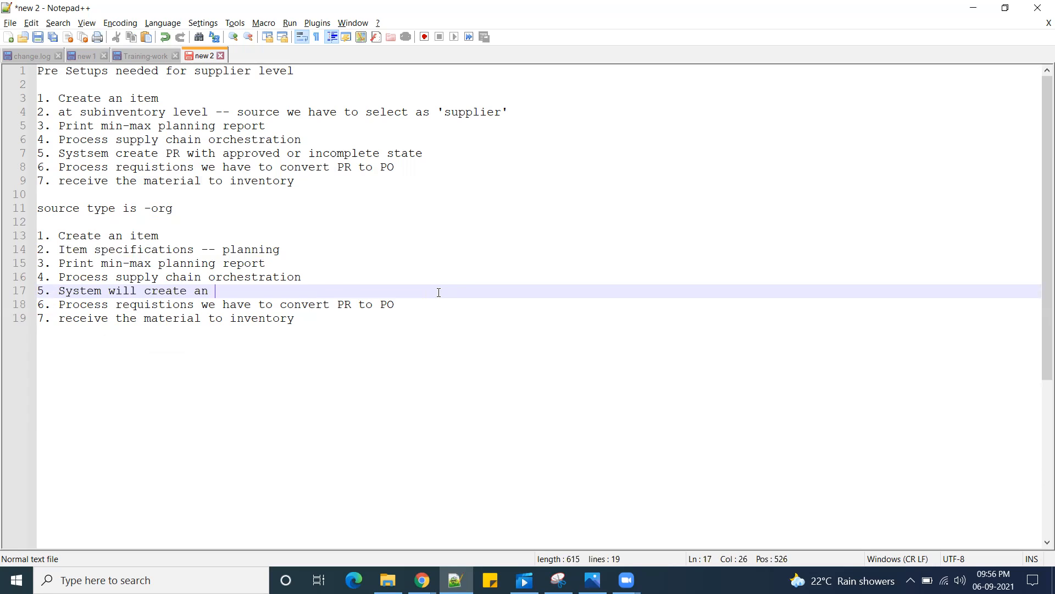
text( Internal trans)
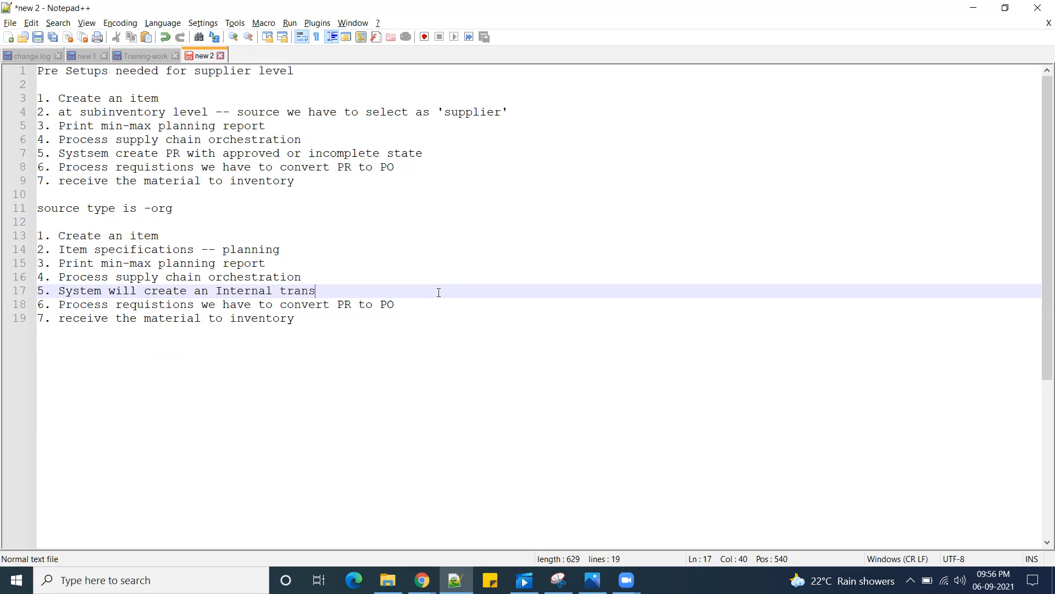
text(fer o)
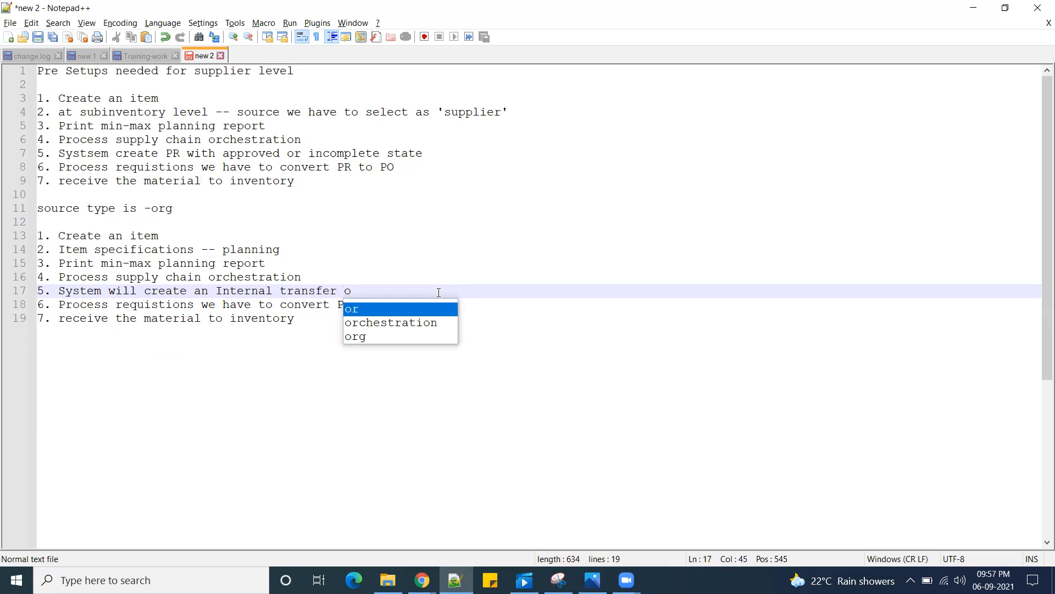
text(rder)
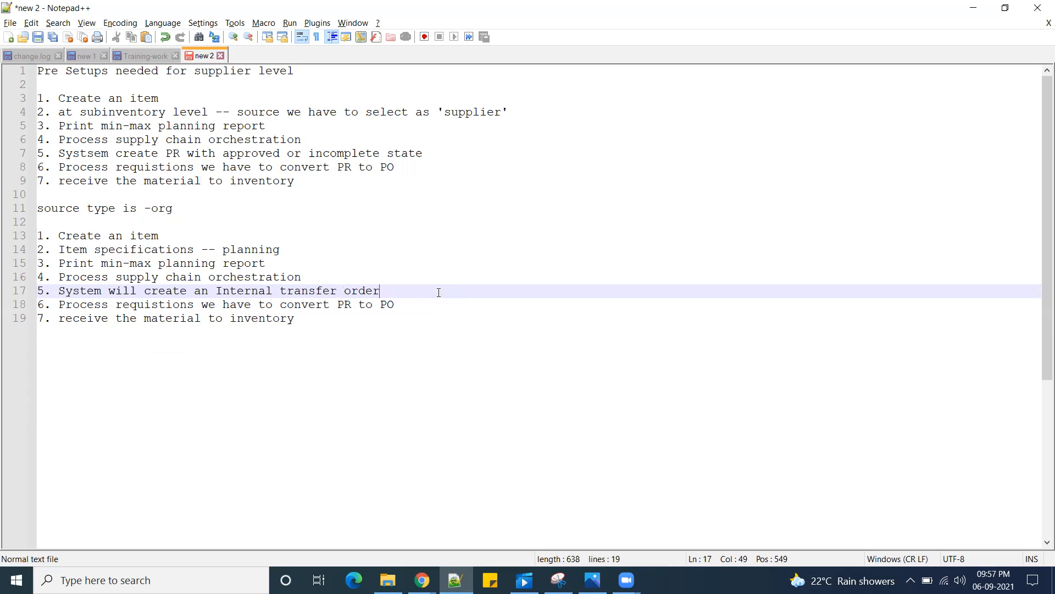
- Extend the second list's item 5 with " -- system will allow to ship the material from source inventory org"
text( -- system will allow to ship the fr)
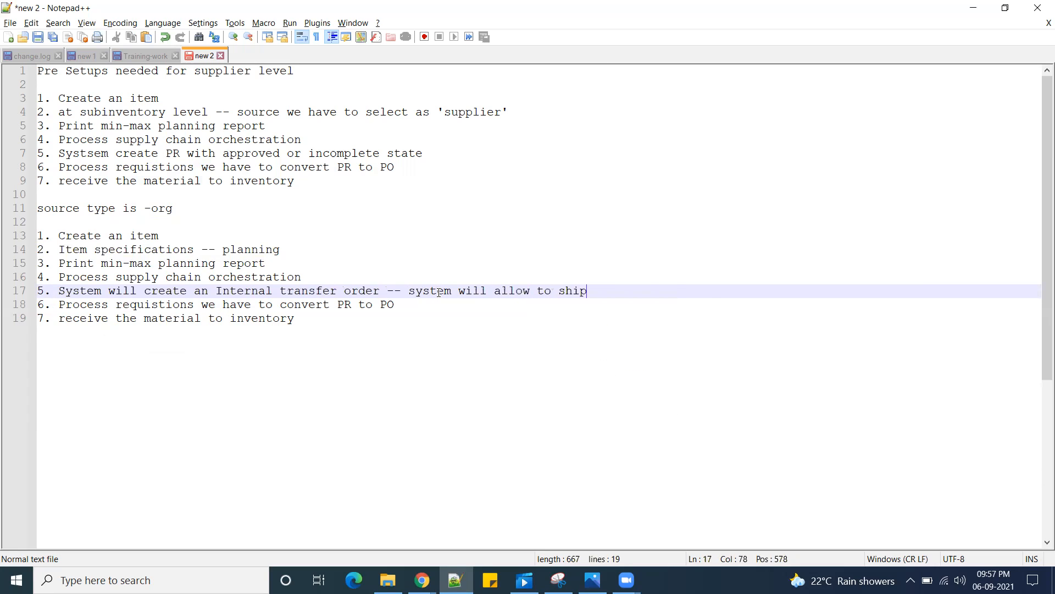
key(BackSpace)
key(BackSpace)
text(metr)
key(BackSpace)
key(BackSpace)
key(BackSpace)
text(a)
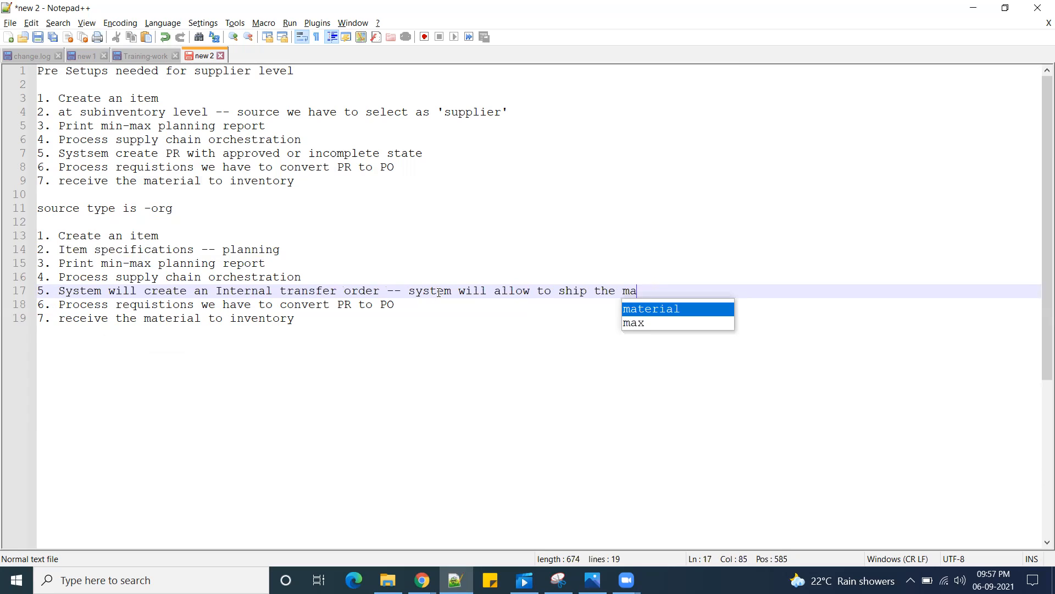
text(terial fro)
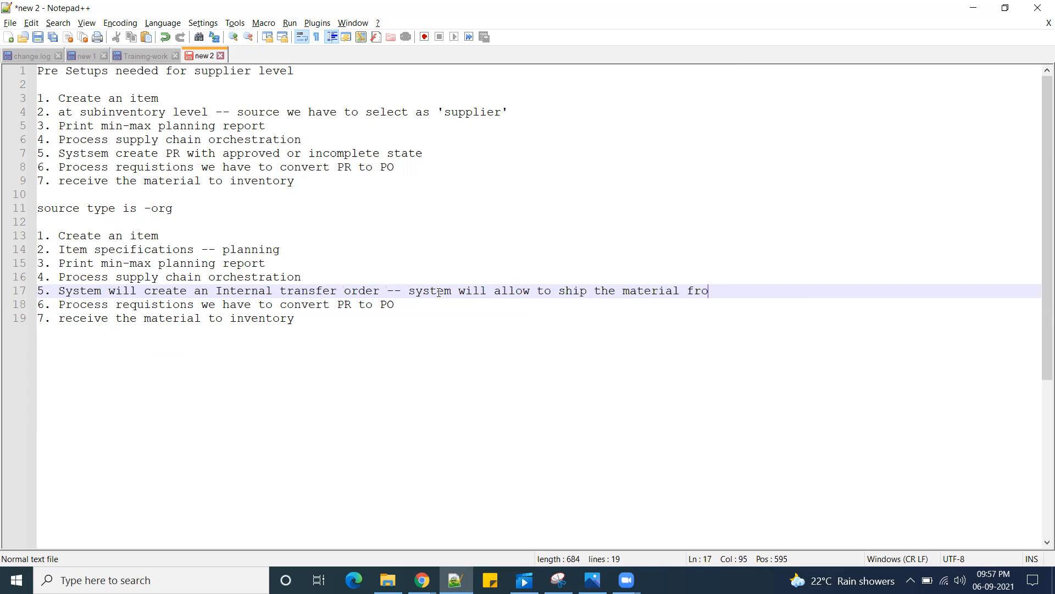
text(m source inven)
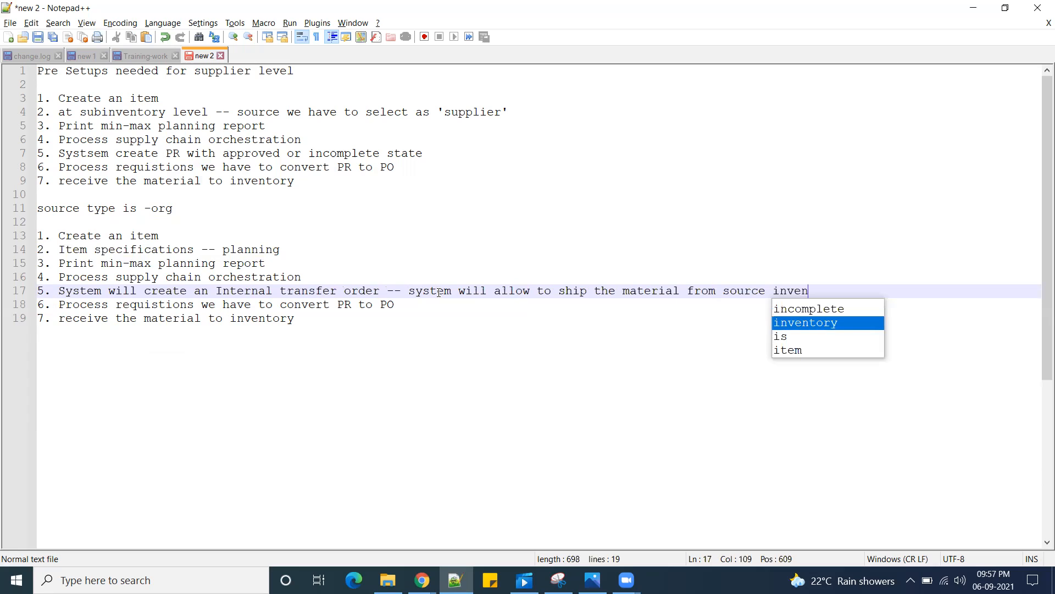
text(tory org)
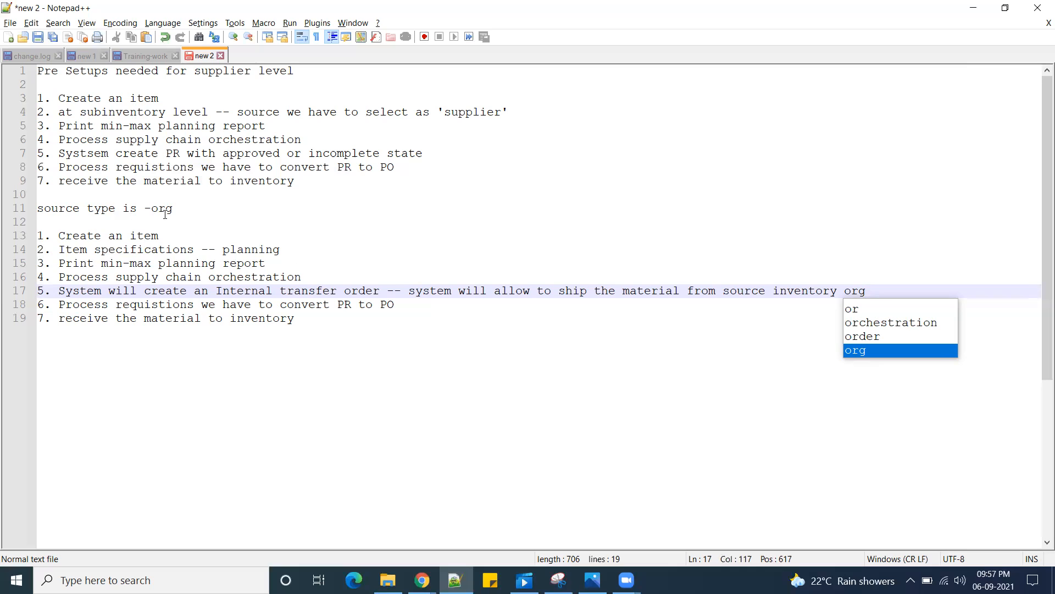
- Review the supplier list and the org source list, comparing their headings and process steps
drag(172, 209, 34, 202)
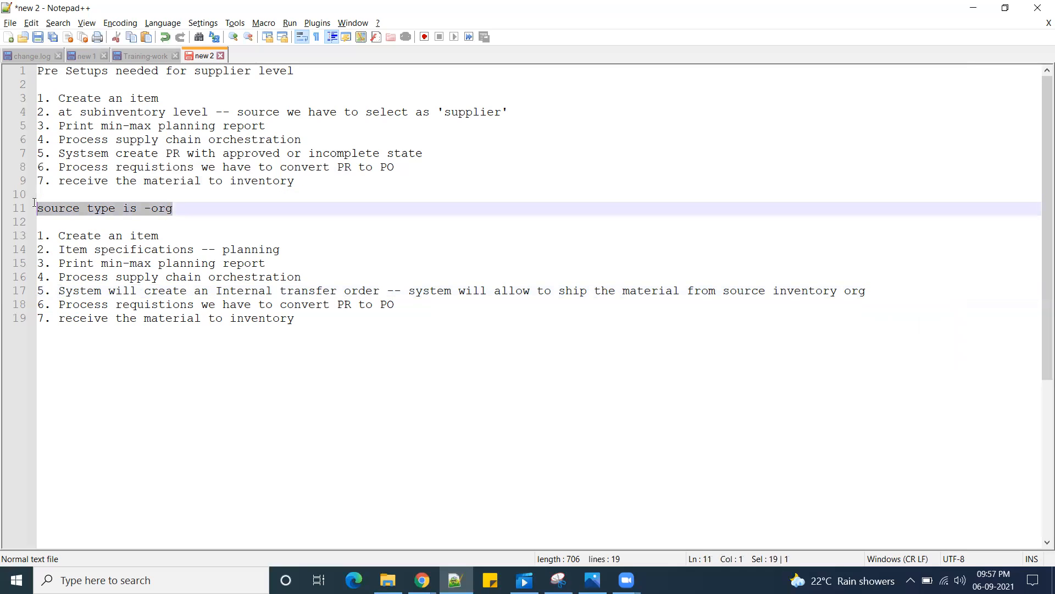
drag(294, 71, 91, 64)
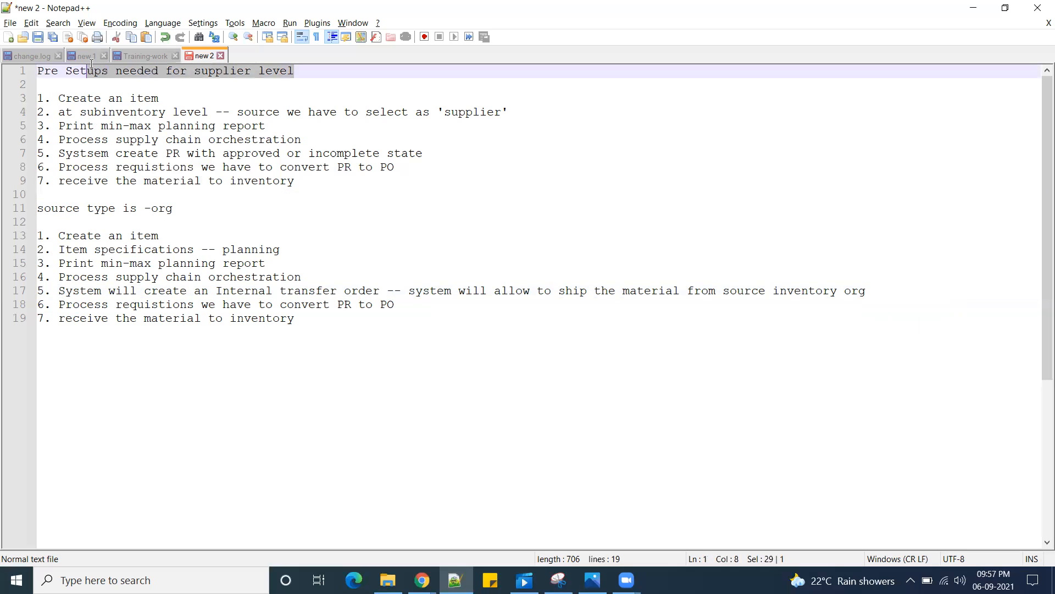
drag(65, 154, 441, 166)
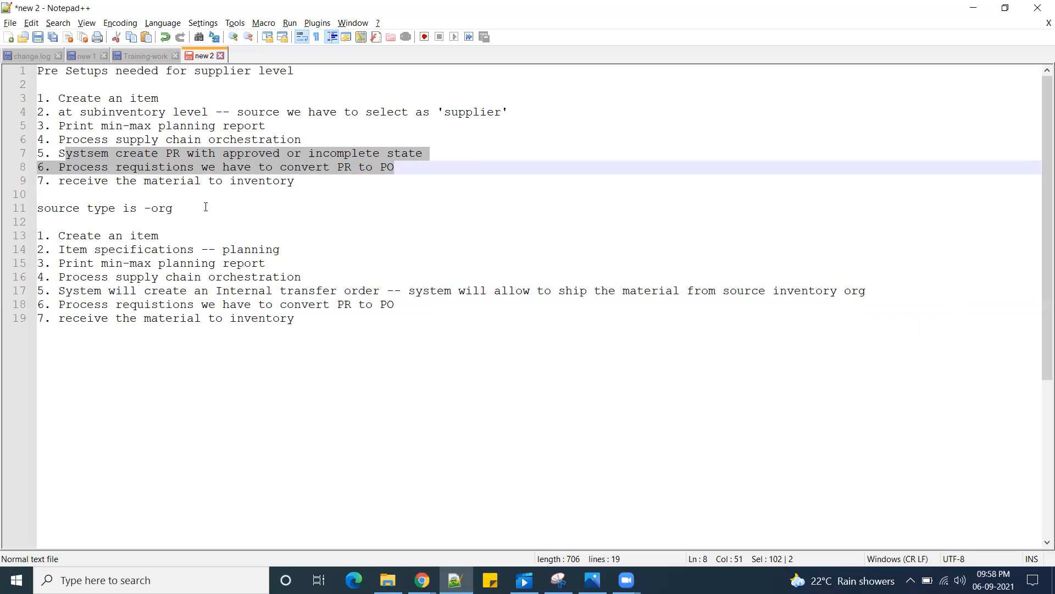
drag(163, 204, 165, 207)
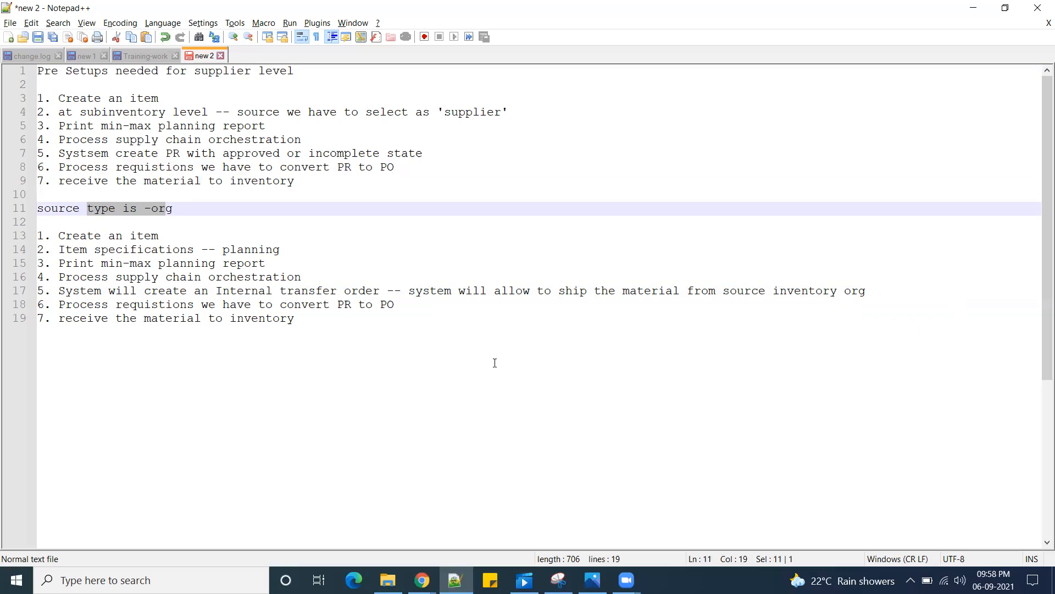
drag(304, 320, 44, 237)
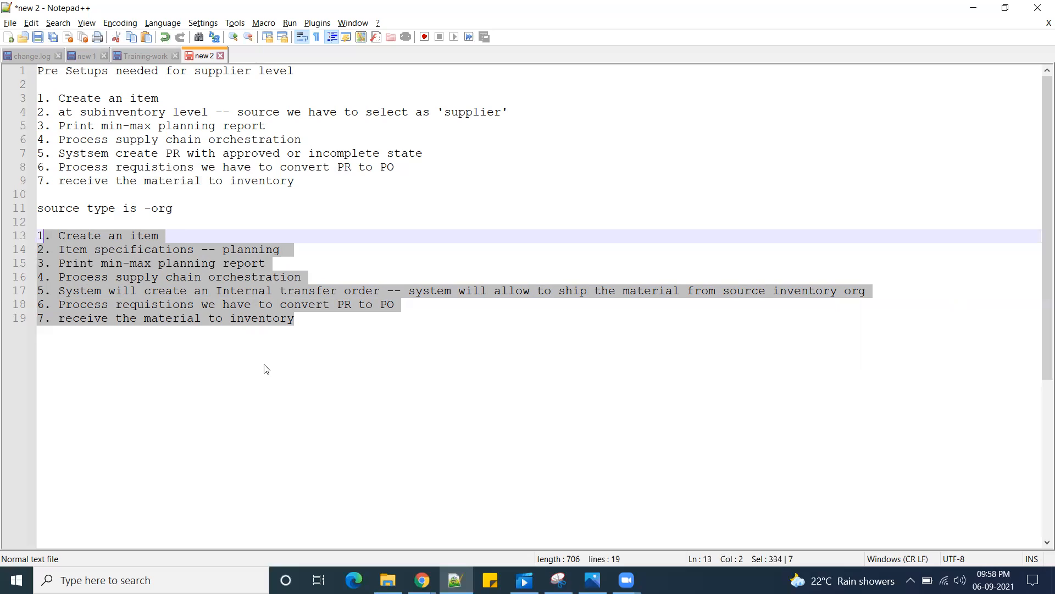
click(391, 409)
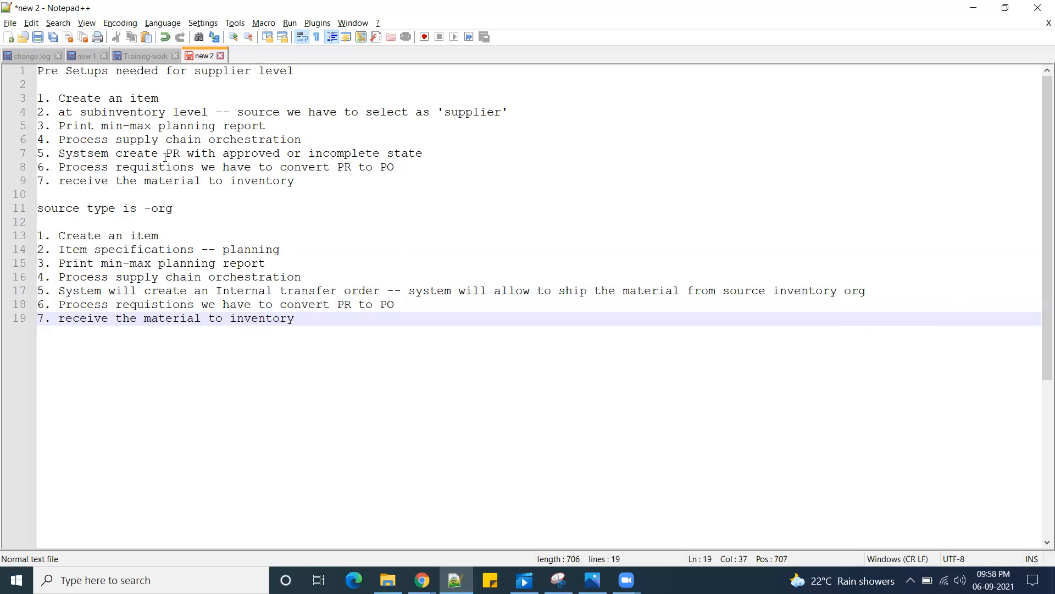
drag(166, 154, 180, 155)
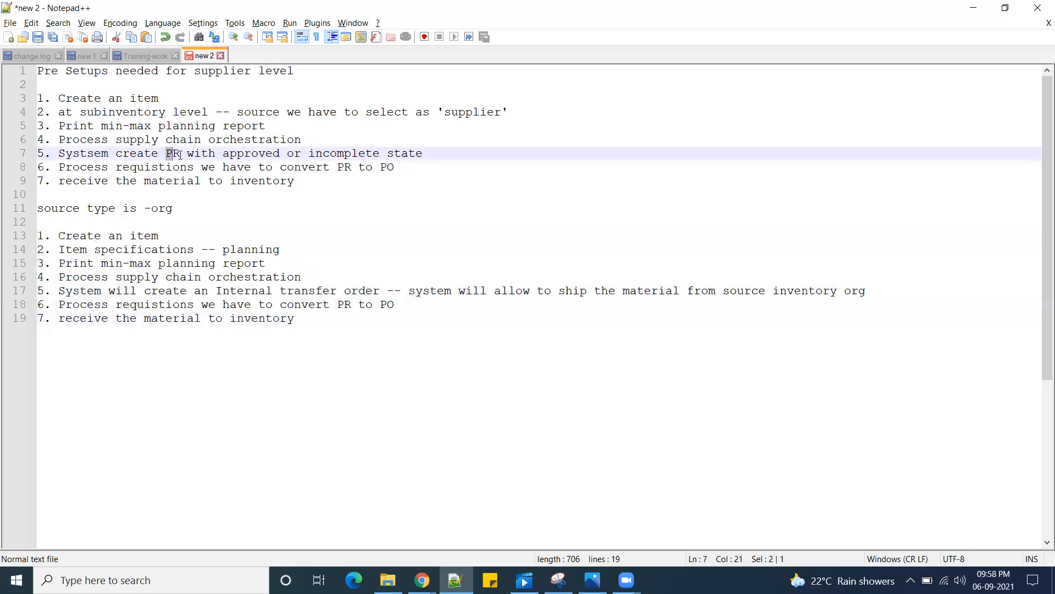
click(406, 228)
drag(305, 184, 37, 98)
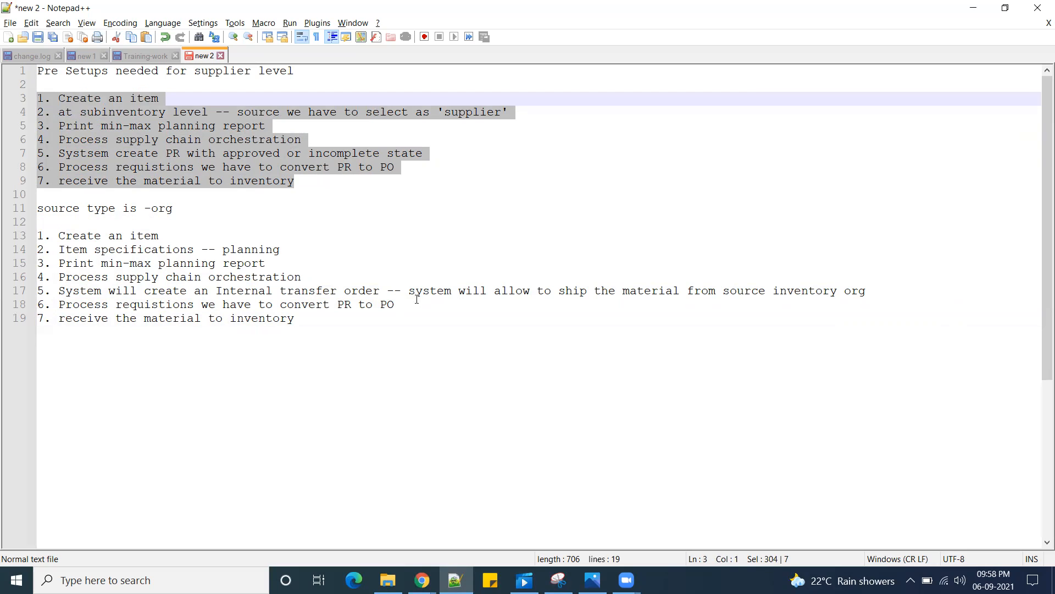
drag(305, 318, 30, 208)
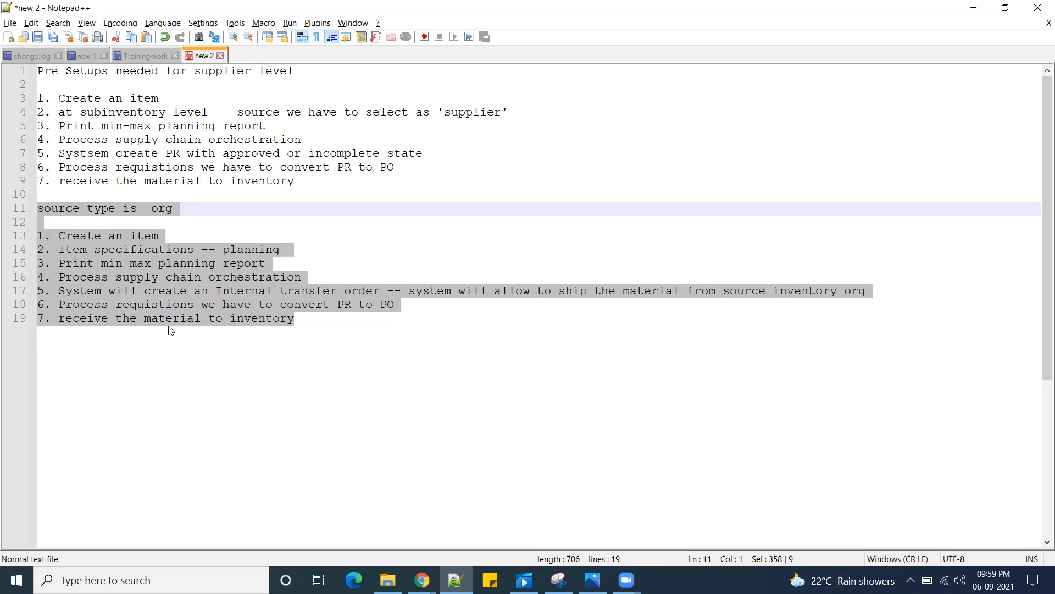
click(138, 331)
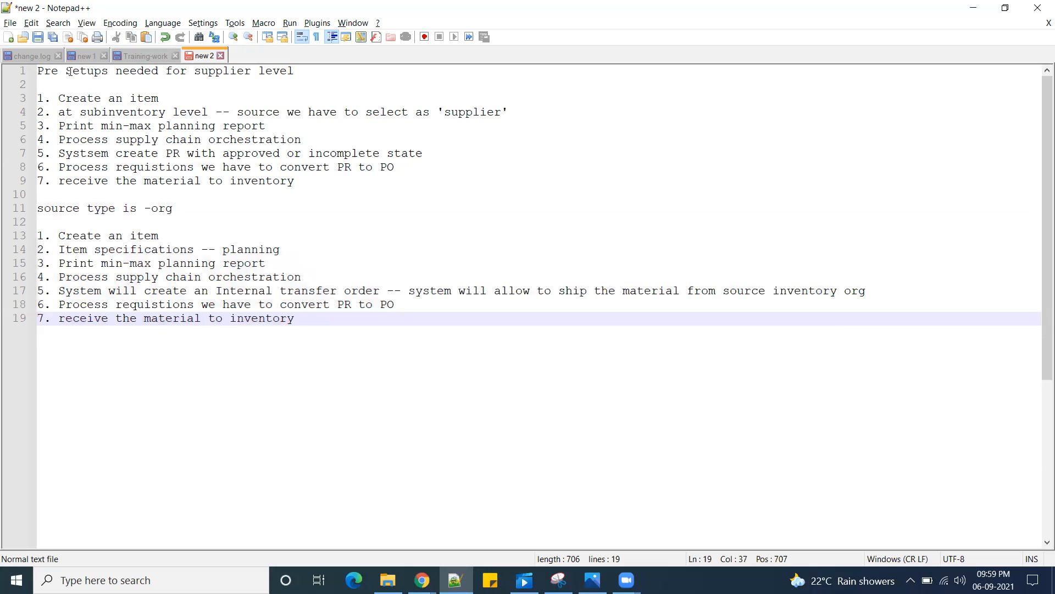
drag(301, 73, 25, 75)
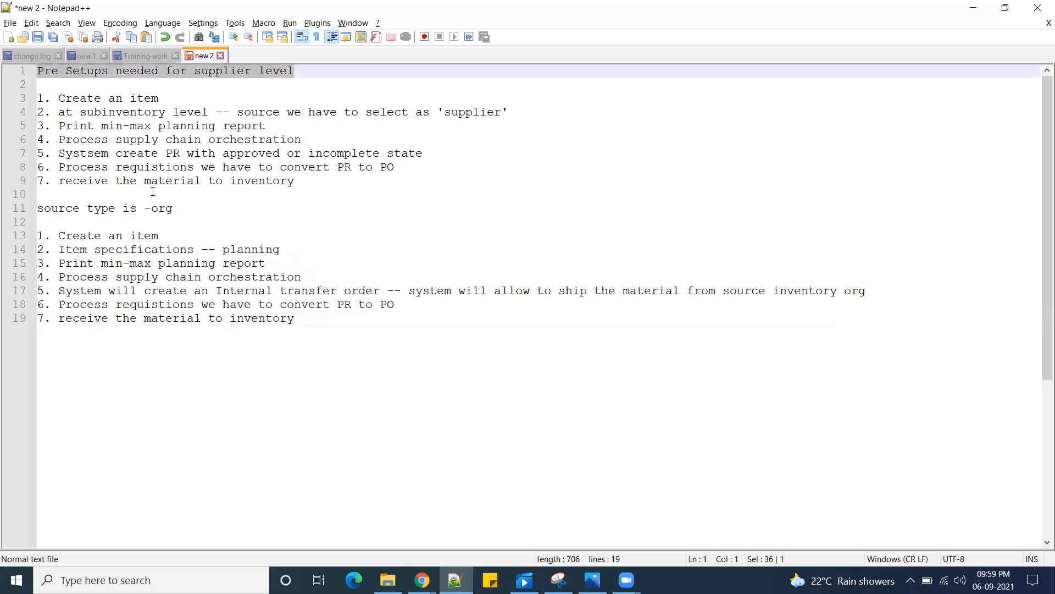
drag(313, 313, 40, 210)
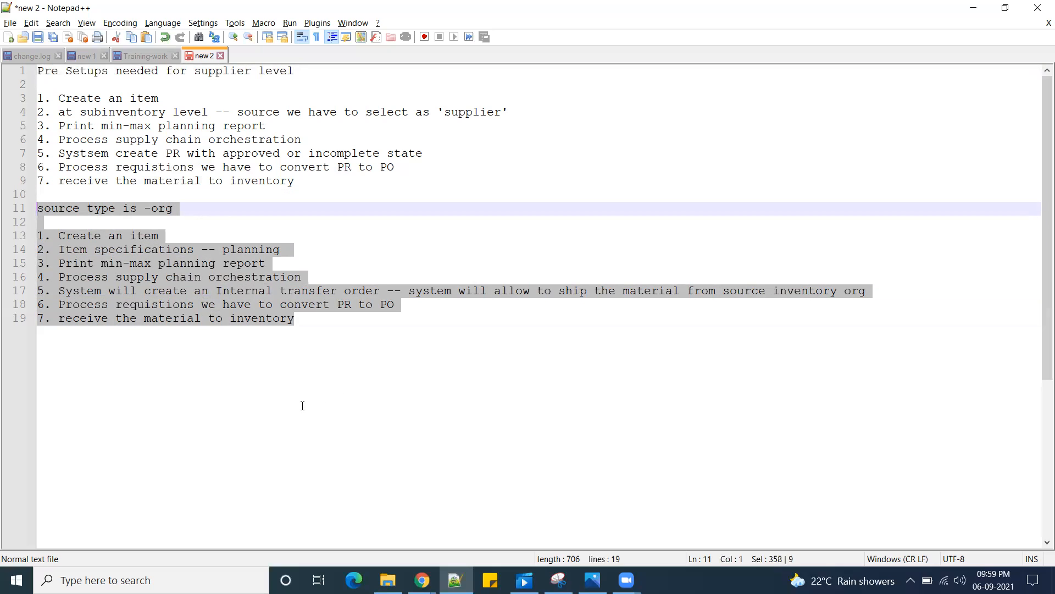
click(509, 450)
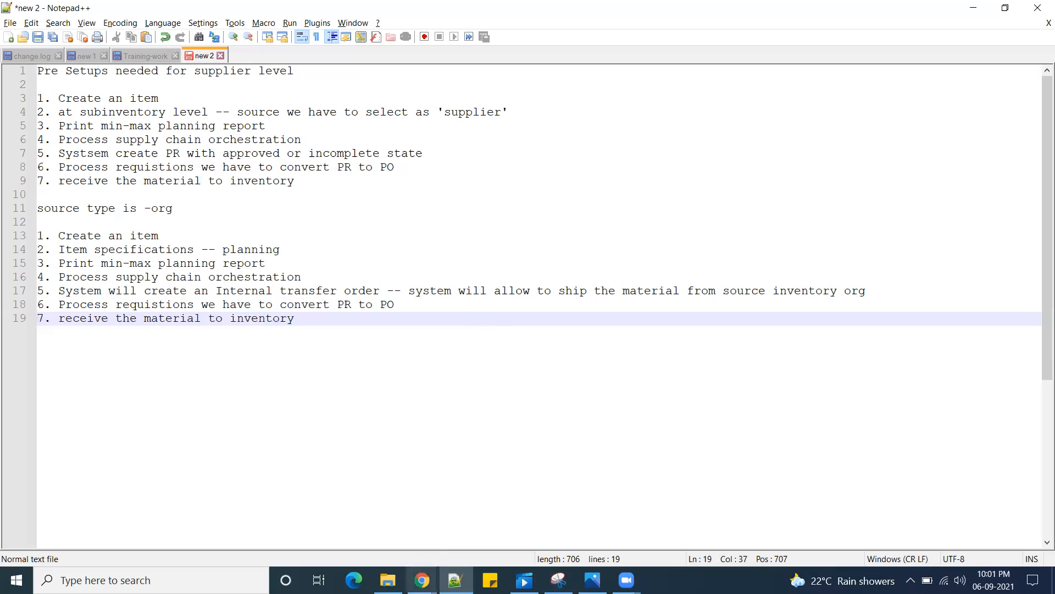
- Switch to the Oracle Applications home page in Chrome and open Product Information Management
mouse_move(422, 580)
click(509, 525)
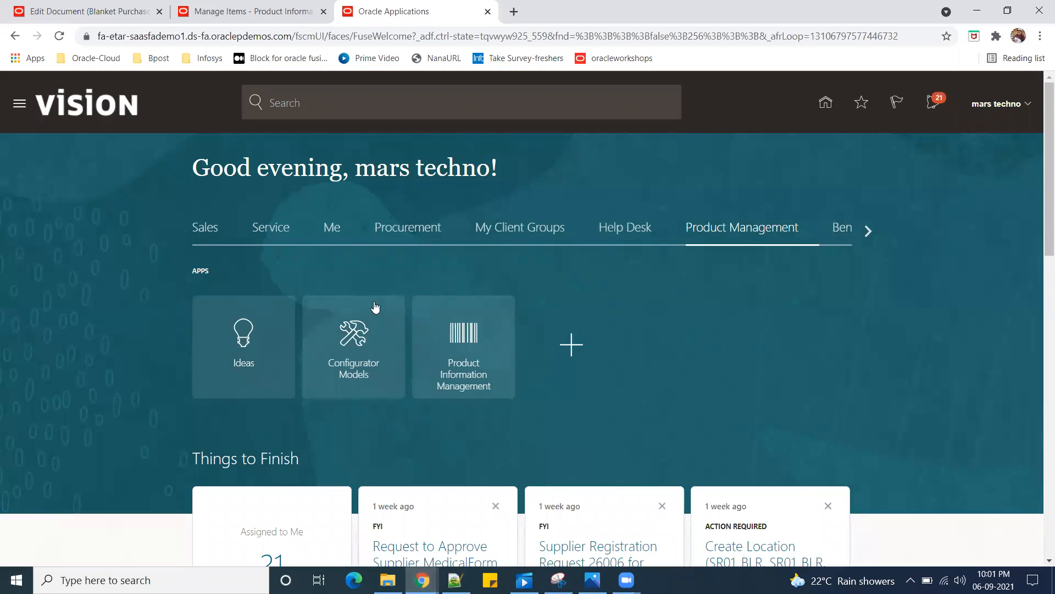
click(447, 372)
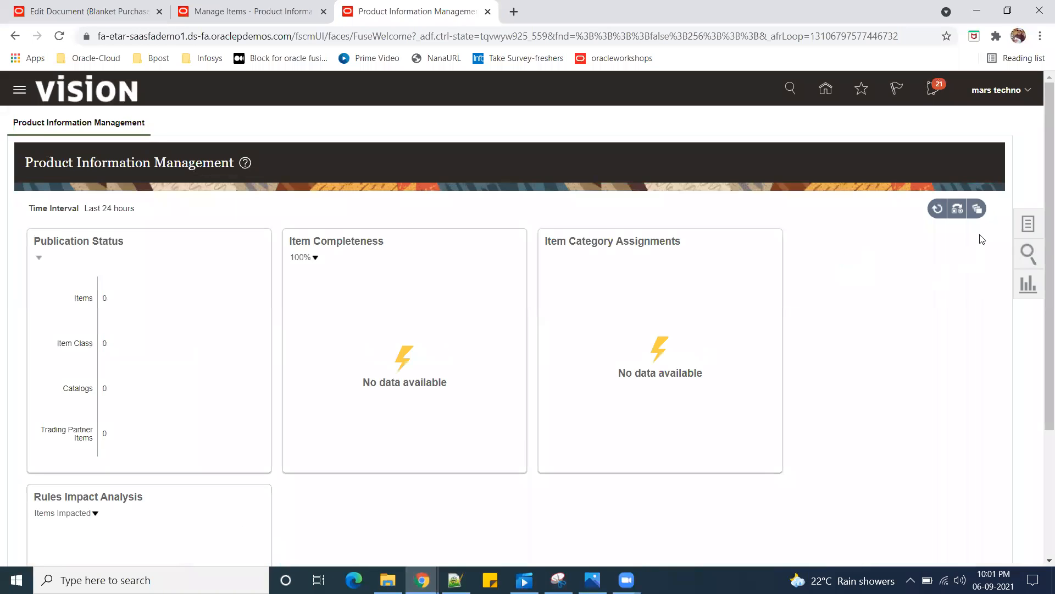
- Start creating one new item in organization SR_IOM, keeping the Root Item Class and the SR01_Purchaseitem template
click(1029, 227)
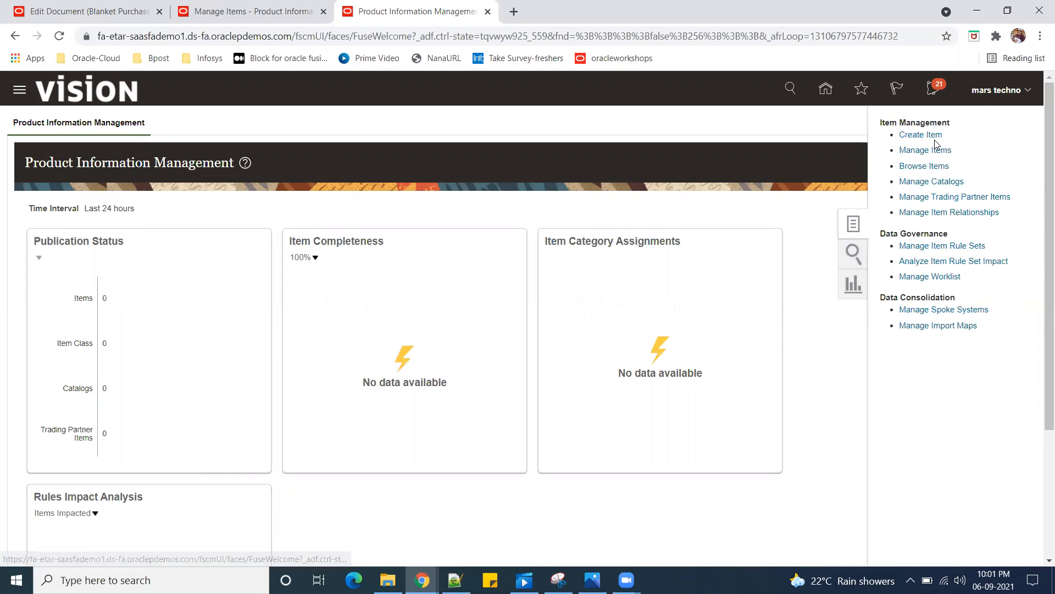
click(926, 136)
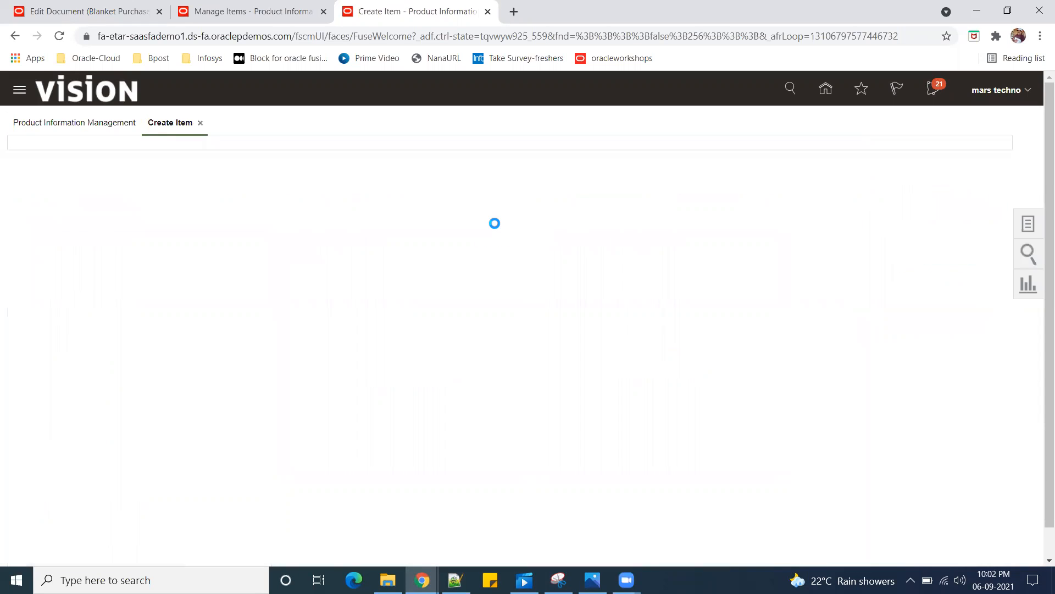
text(sr)
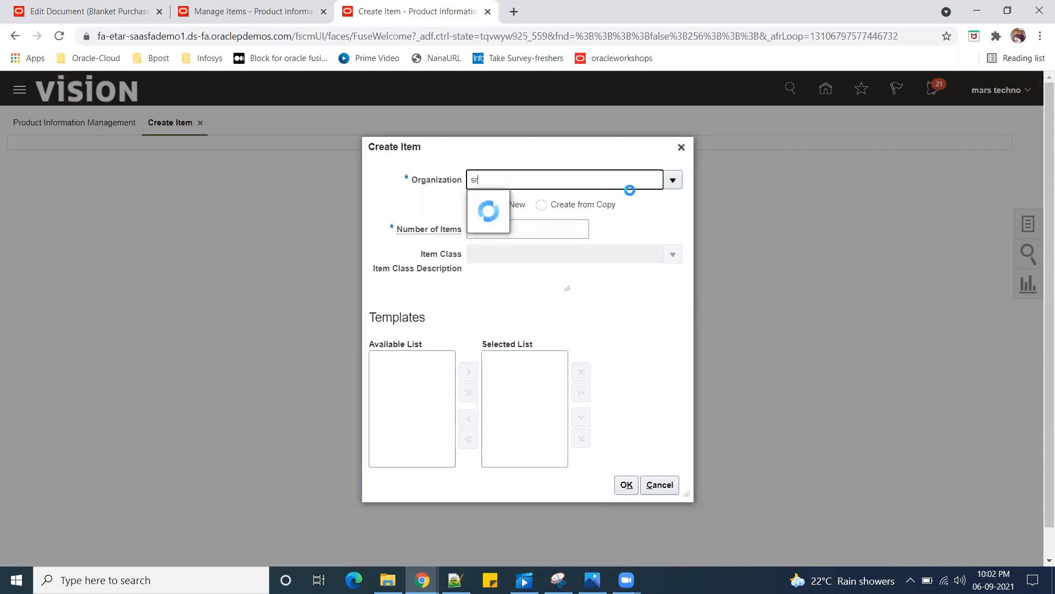
click(528, 222)
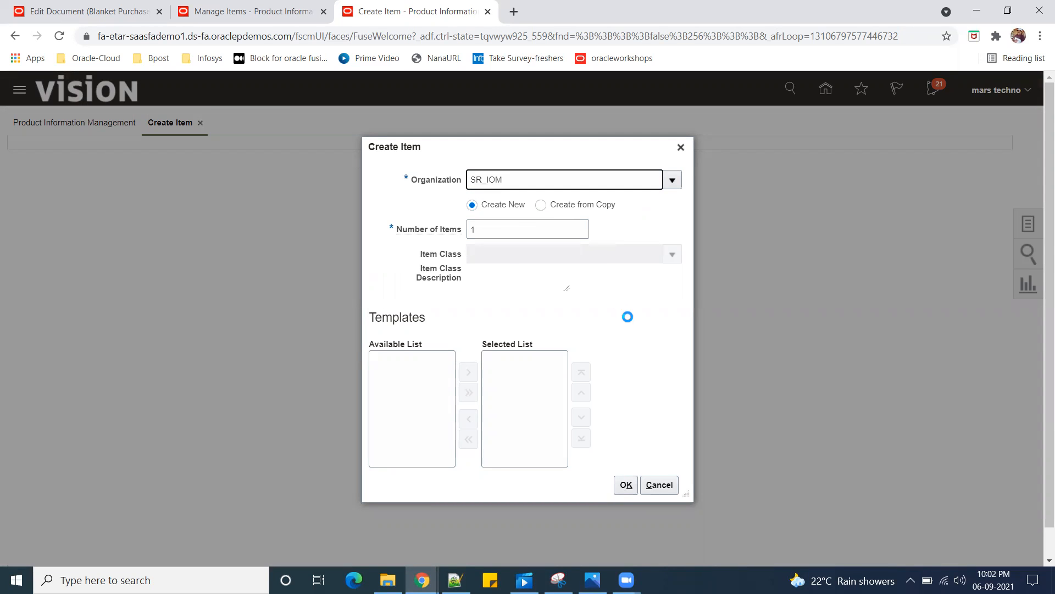
click(676, 487)
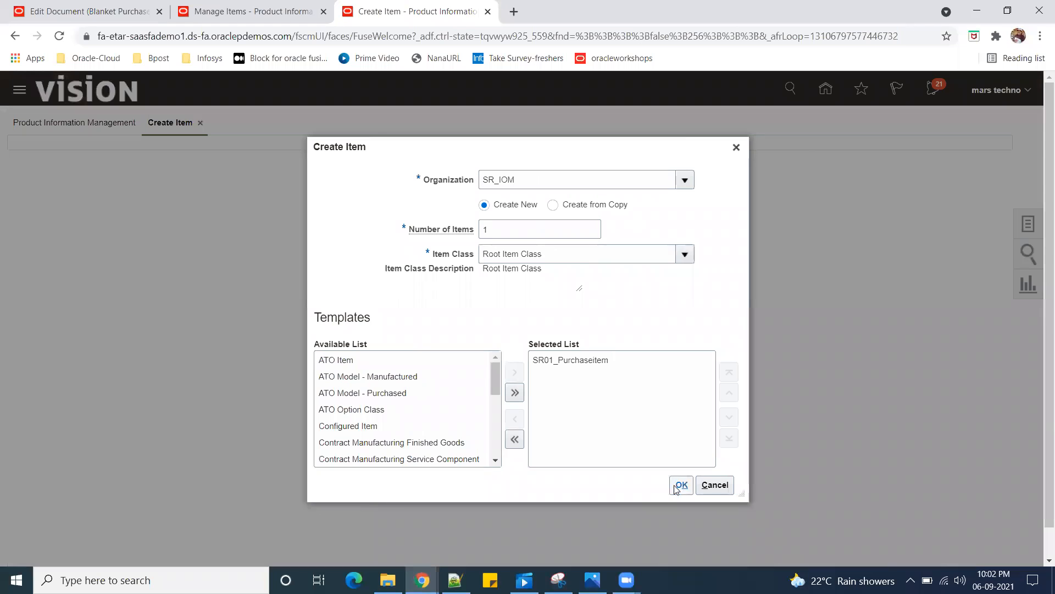
click(731, 352)
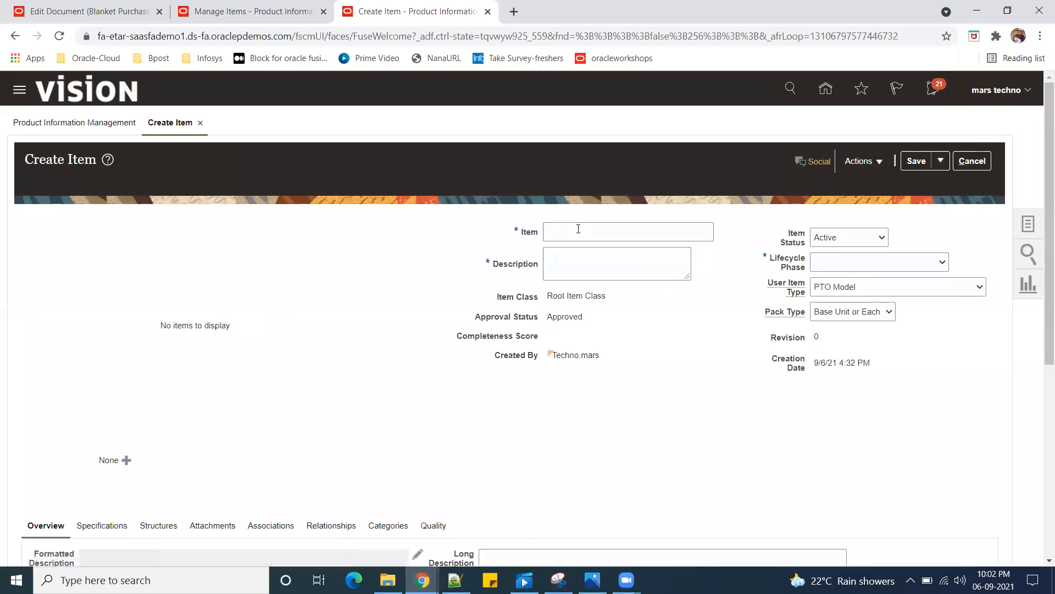
- Enter SR01_SUPP_MIN_MAX as the item name and description, and set the lifecycle phase to Production
click(578, 230)
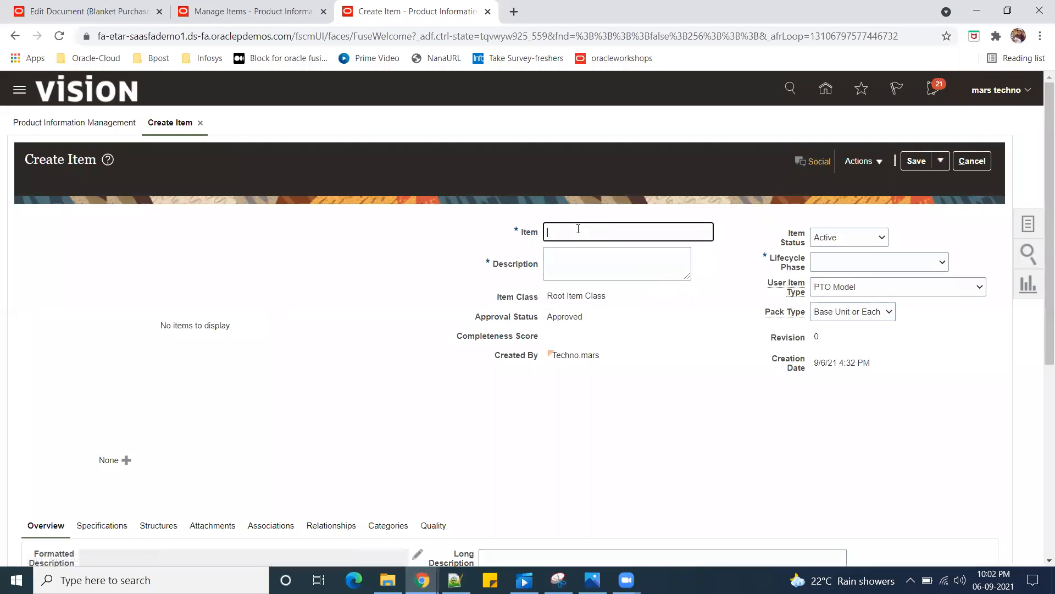
text(SR01_SUPP_MIN_MAX)
drag(658, 236, 494, 239)
key(ctrl+c)
click(613, 264)
key(ctrl+v)
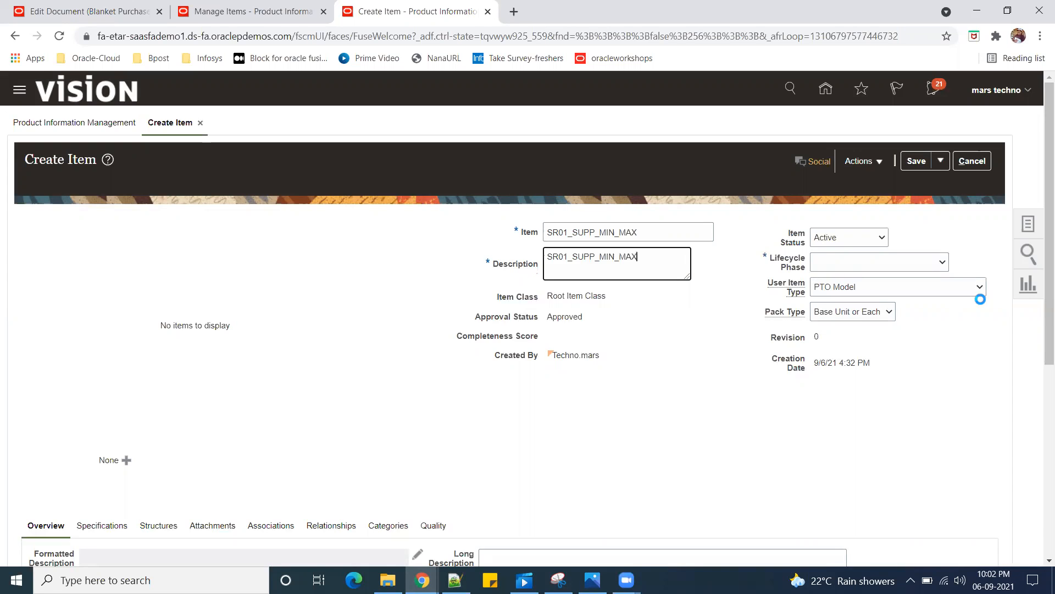
click(941, 264)
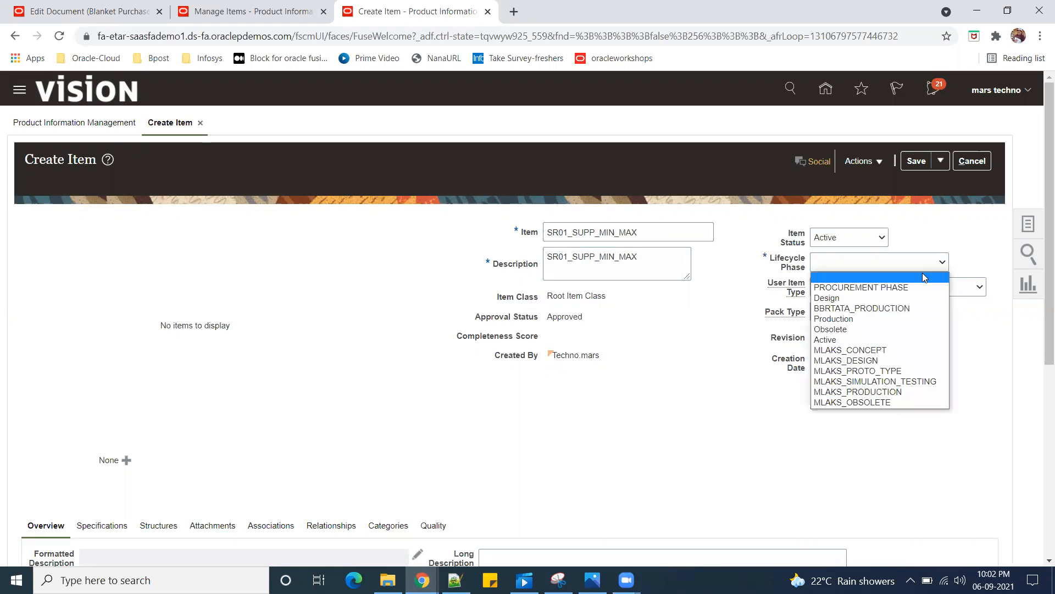
click(910, 320)
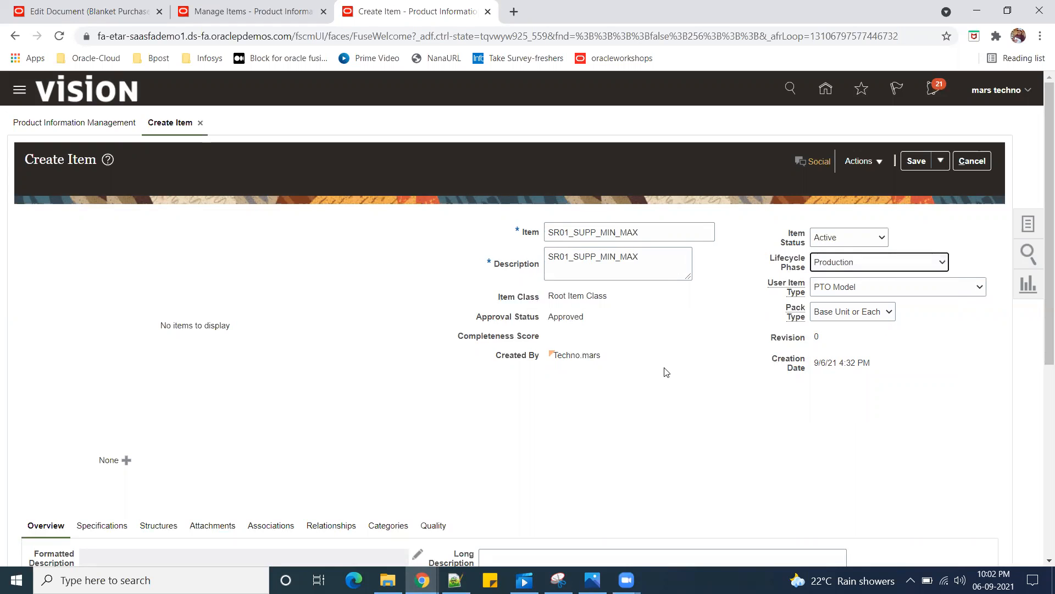
- In the item's purchasing specifications, set the purchase price to 10
scroll(662, 368, down, 5)
scroll(322, 452, up, 3)
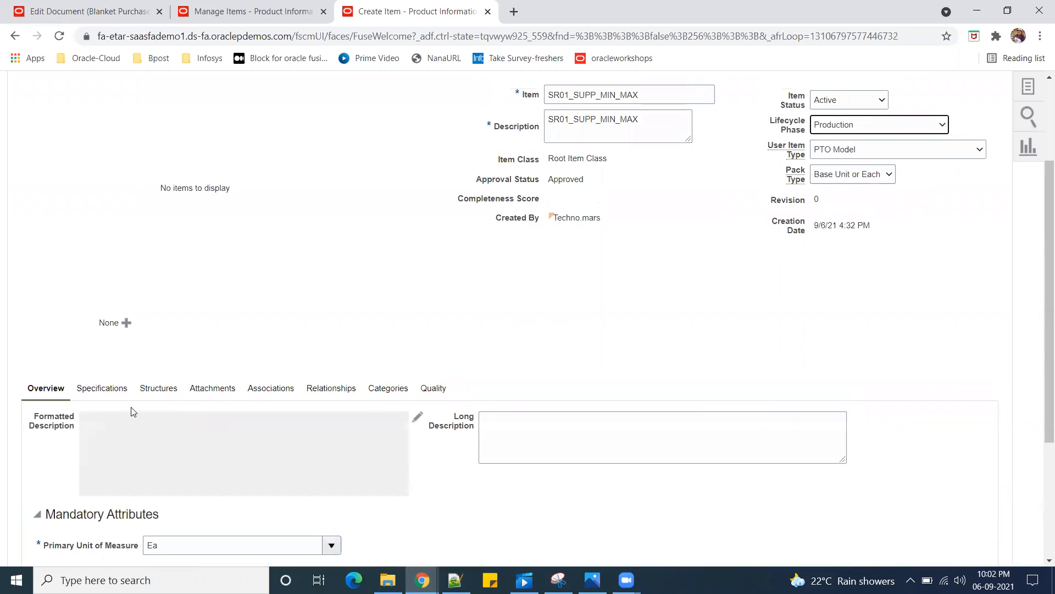
click(103, 393)
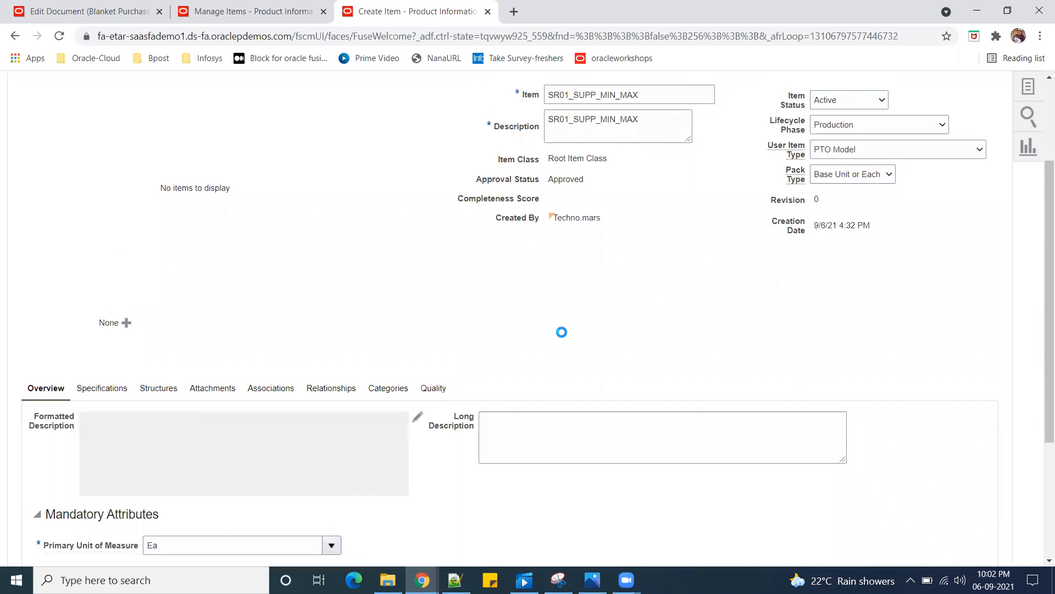
scroll(564, 337, down, 3)
click(62, 460)
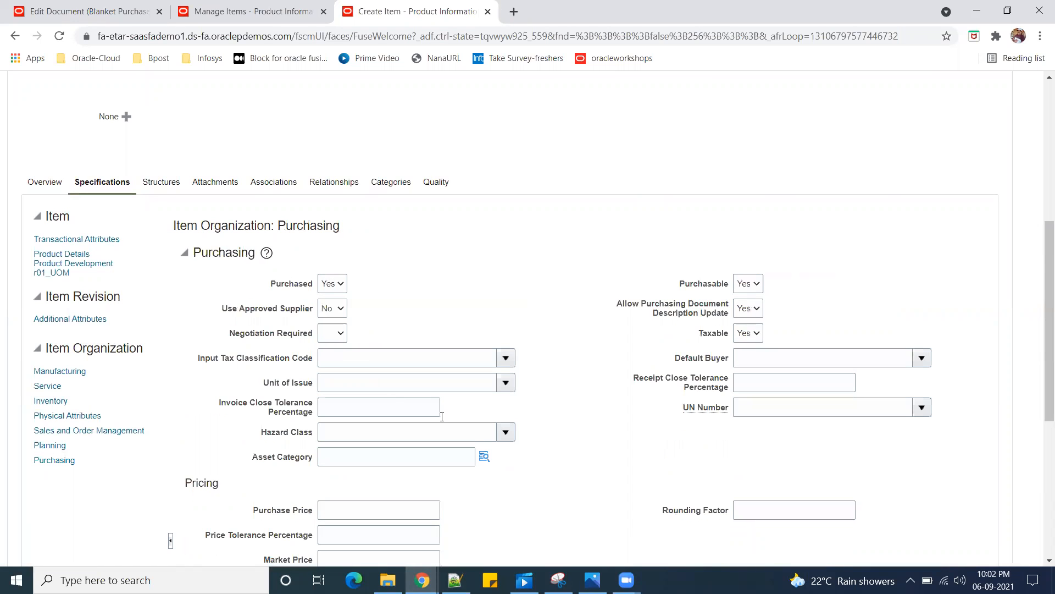
scroll(433, 473, down, 2)
click(348, 372)
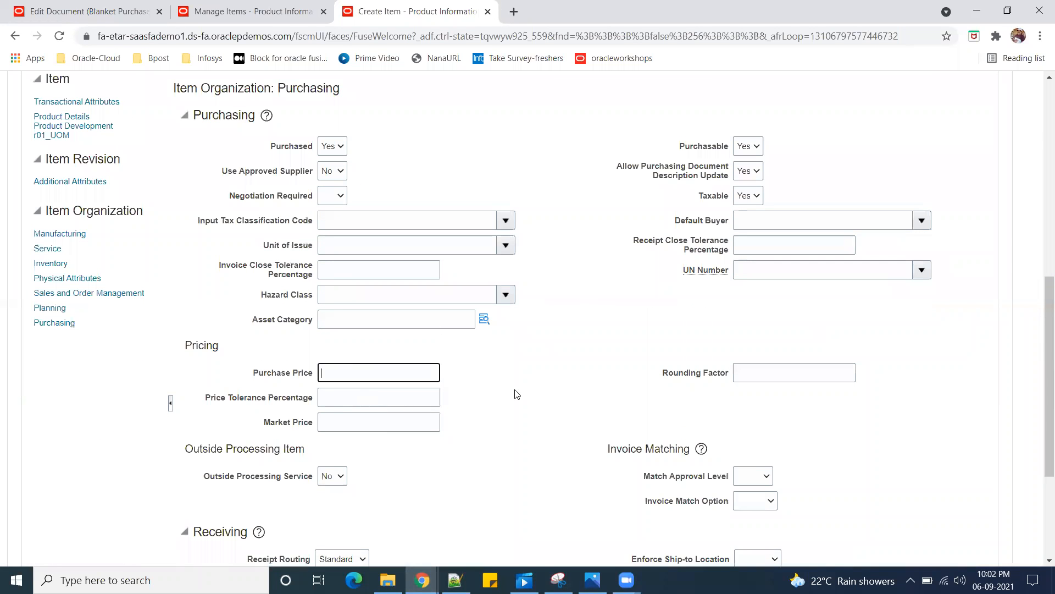
text(10)
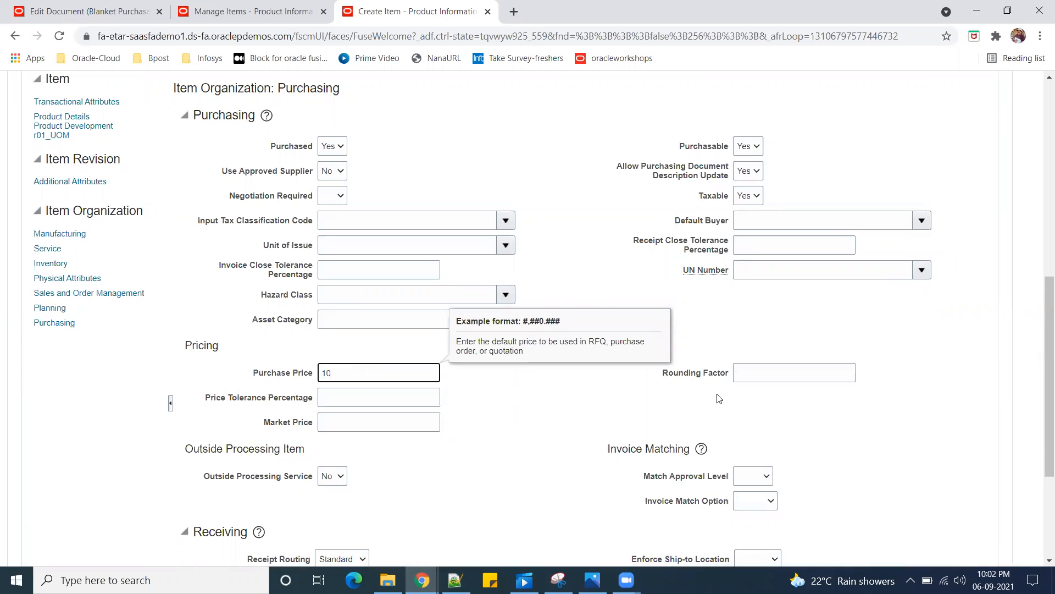
click(608, 397)
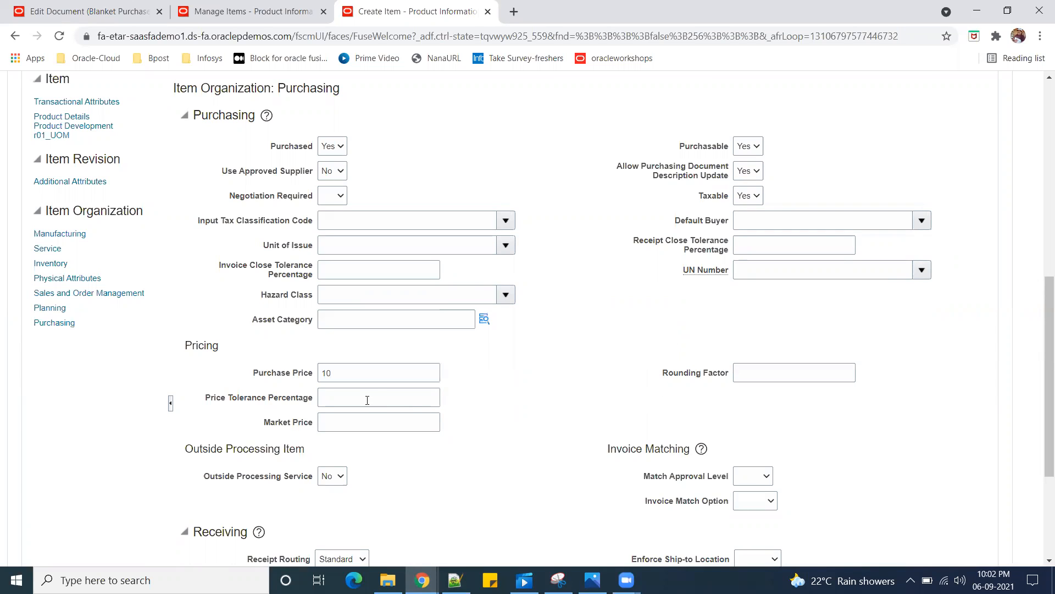
drag(253, 374, 295, 375)
- In the item's planning specifications, set the inventory planning method to Min-max planning and the source replenishment type to Supplier
click(45, 307)
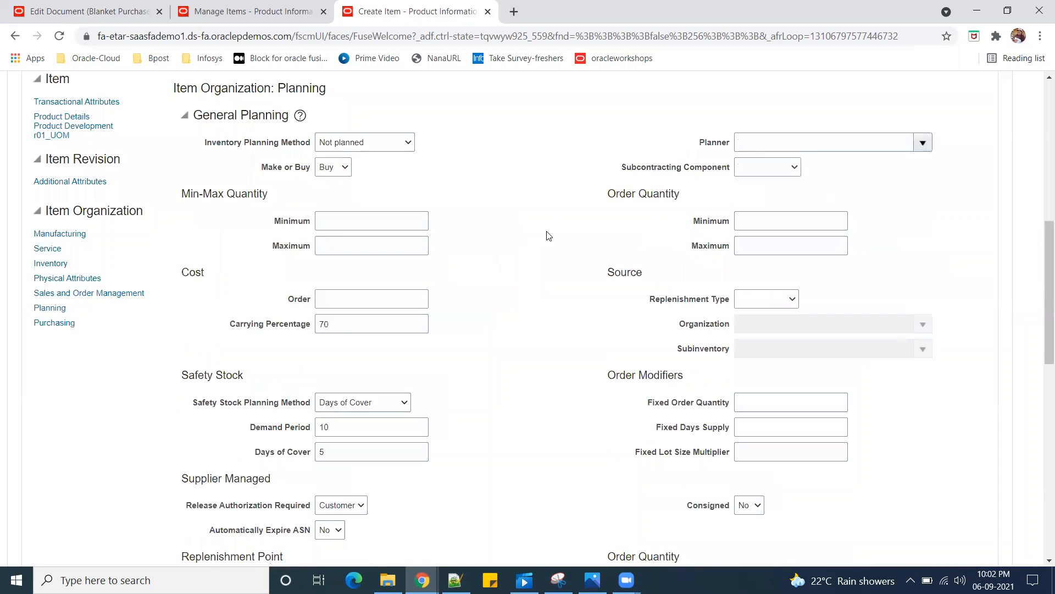
click(406, 144)
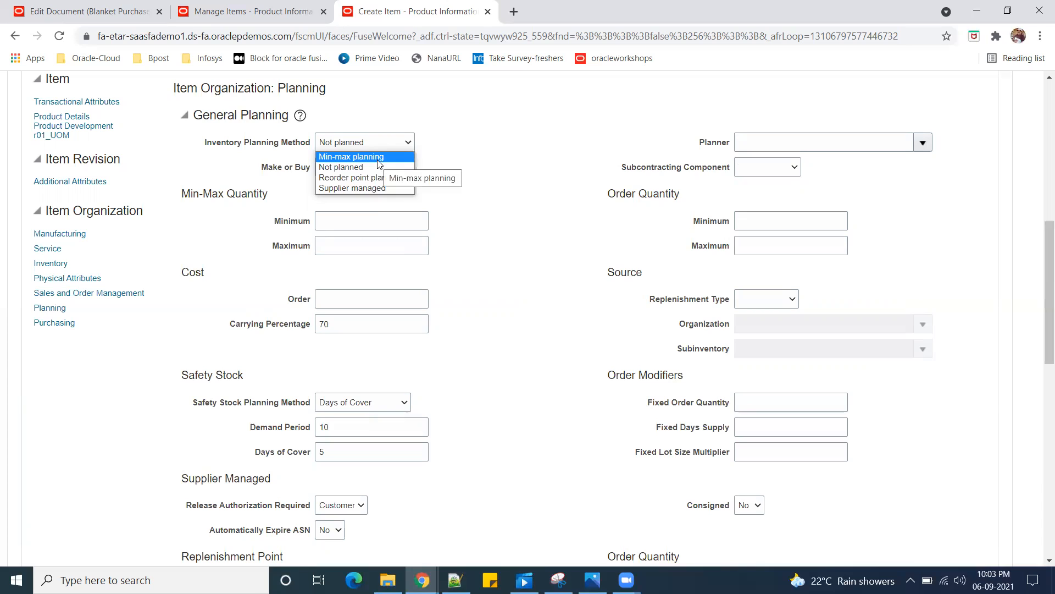
click(407, 158)
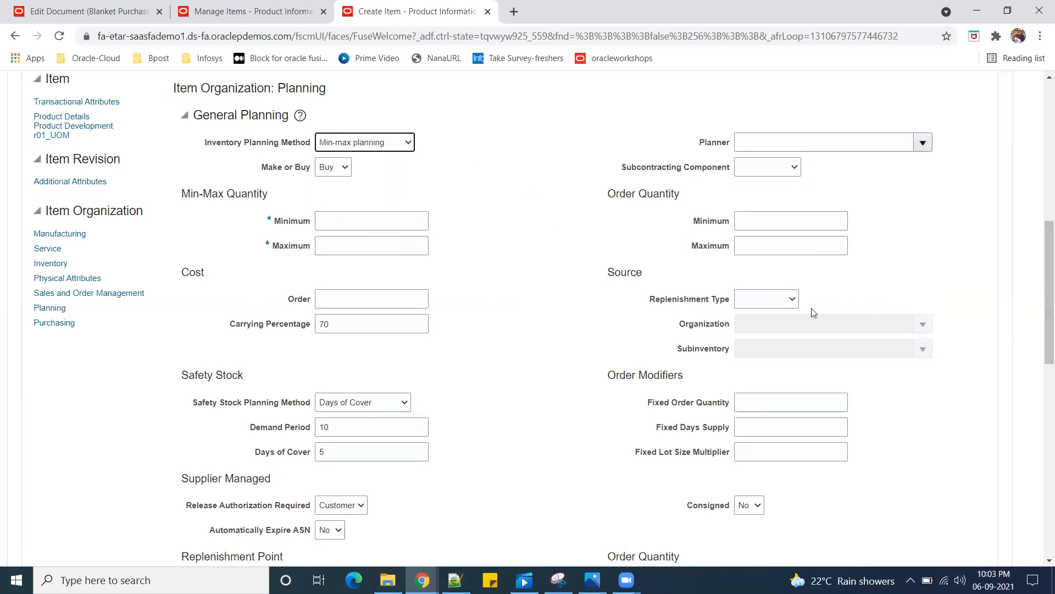
click(798, 300)
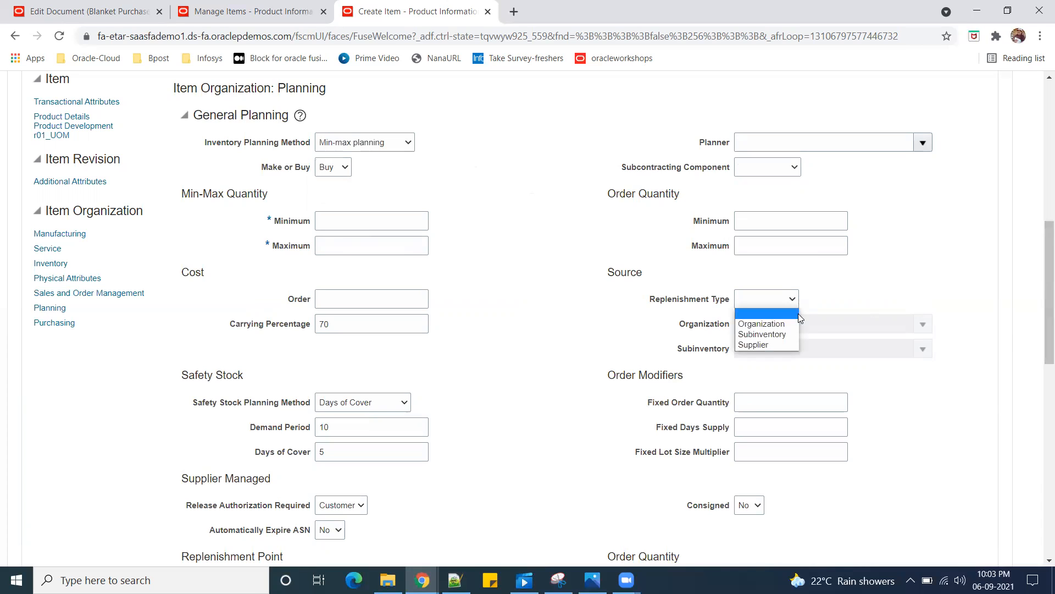
click(770, 343)
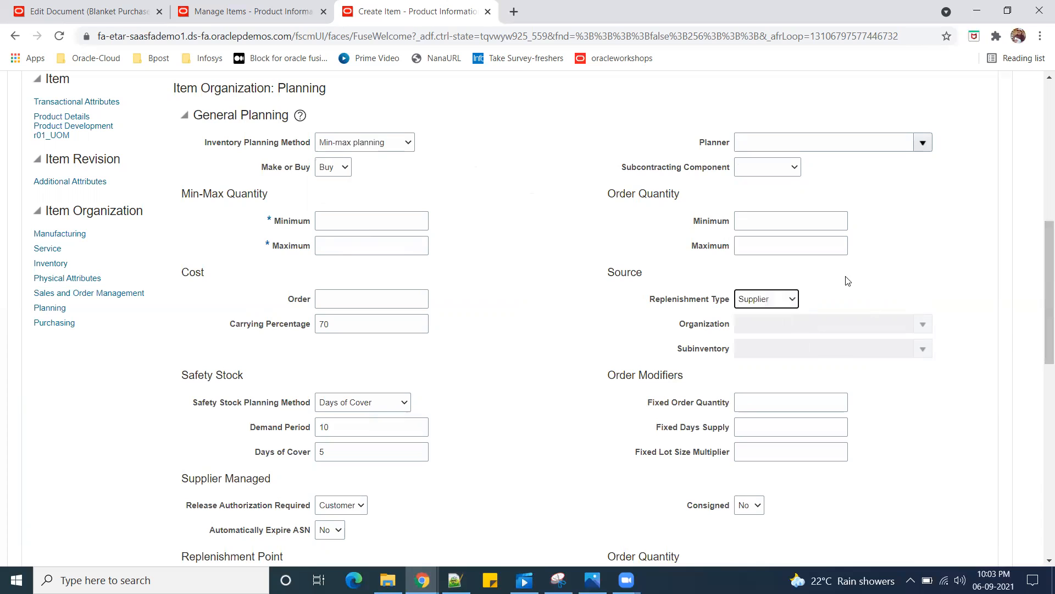
- Set the item's inventory planning method to Not planned, leaving the min-max quantities blank
click(356, 221)
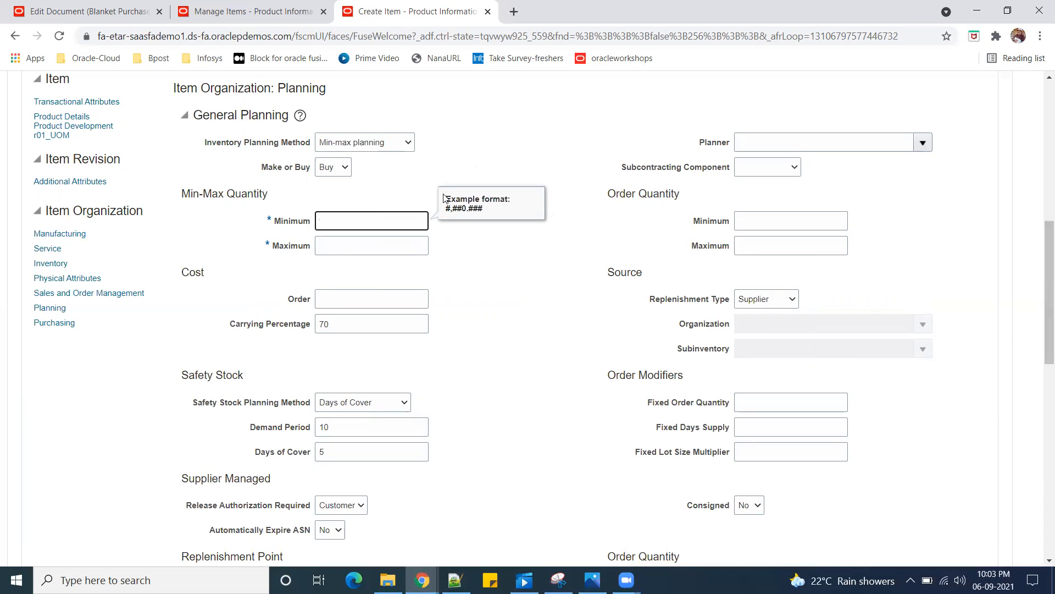
scroll(539, 279, up, 1)
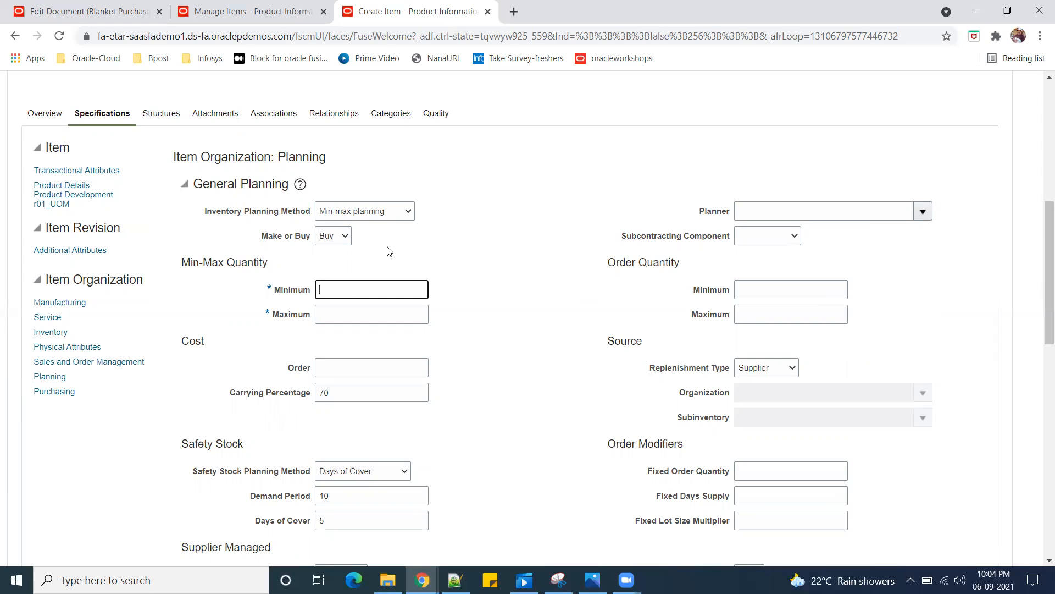
click(407, 212)
click(373, 236)
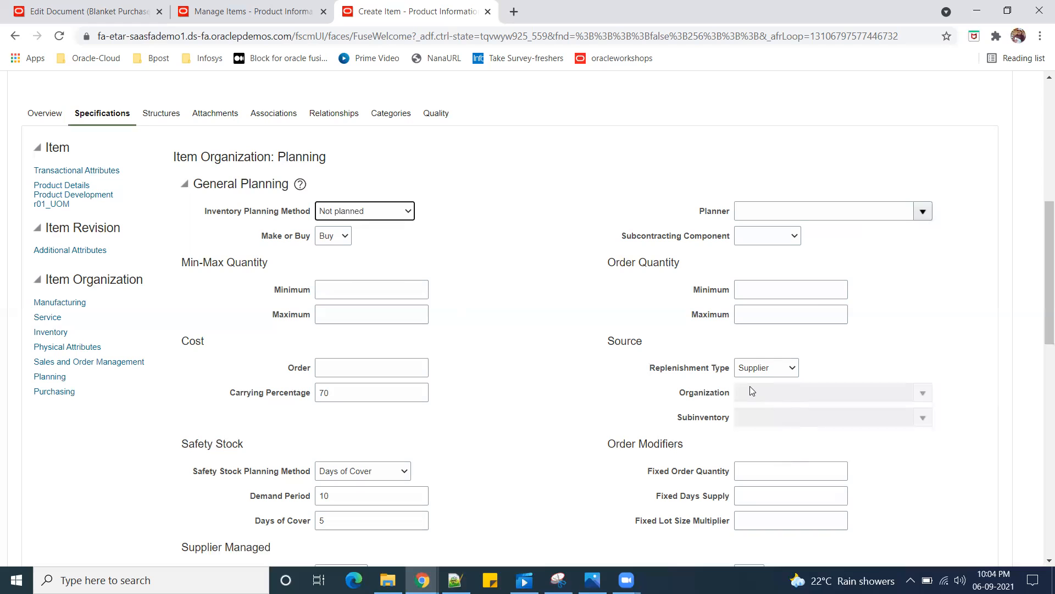
- Associate the item with inventory organization SR01INV01, found by searching for SR01, and save the item
scroll(711, 395, up, 3)
scroll(711, 400, down, 2)
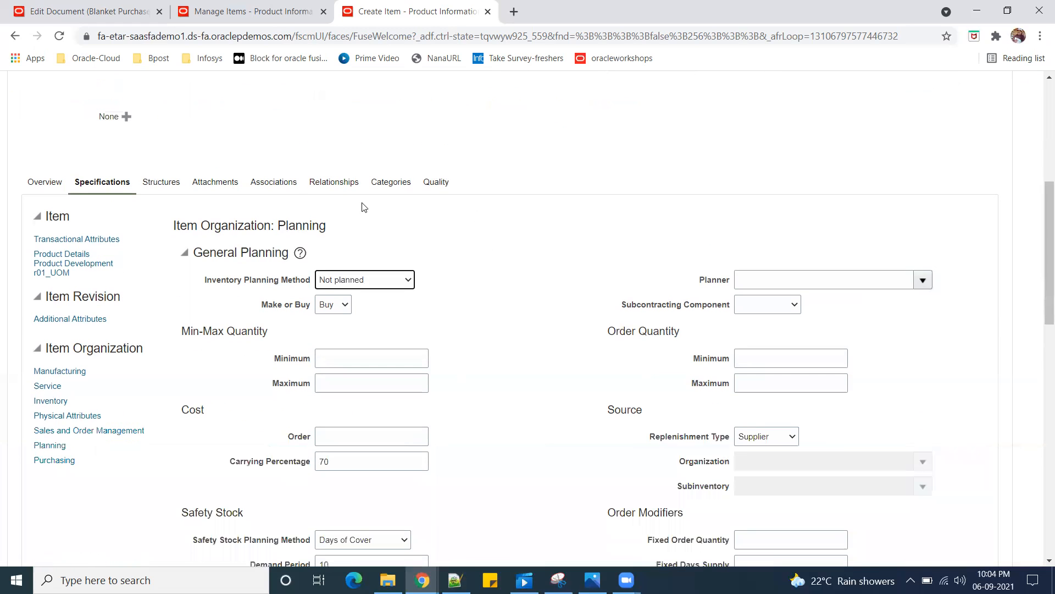
click(276, 190)
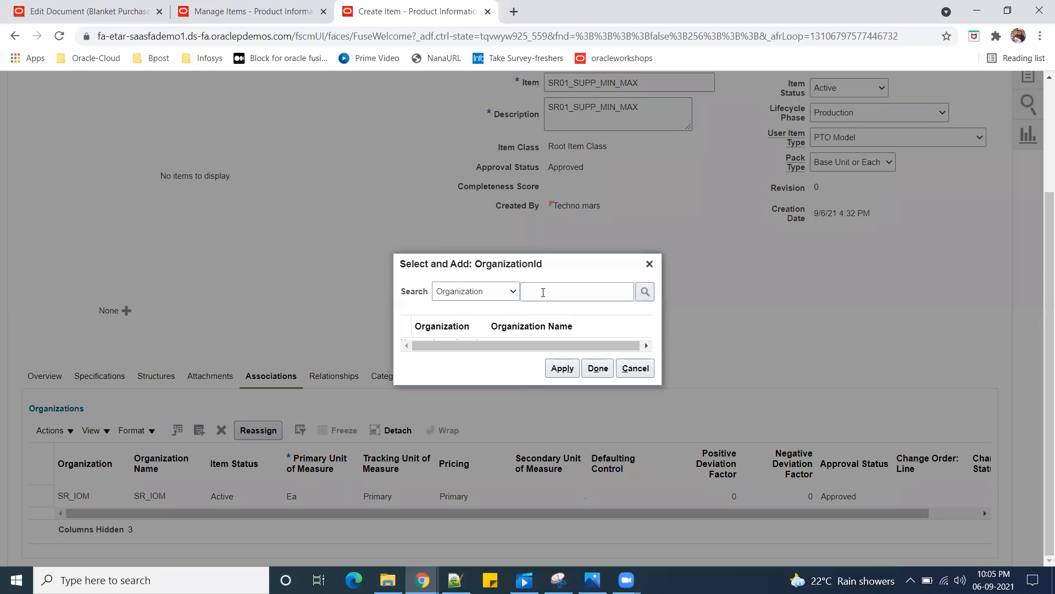
click(542, 293)
text(SR01)
click(645, 292)
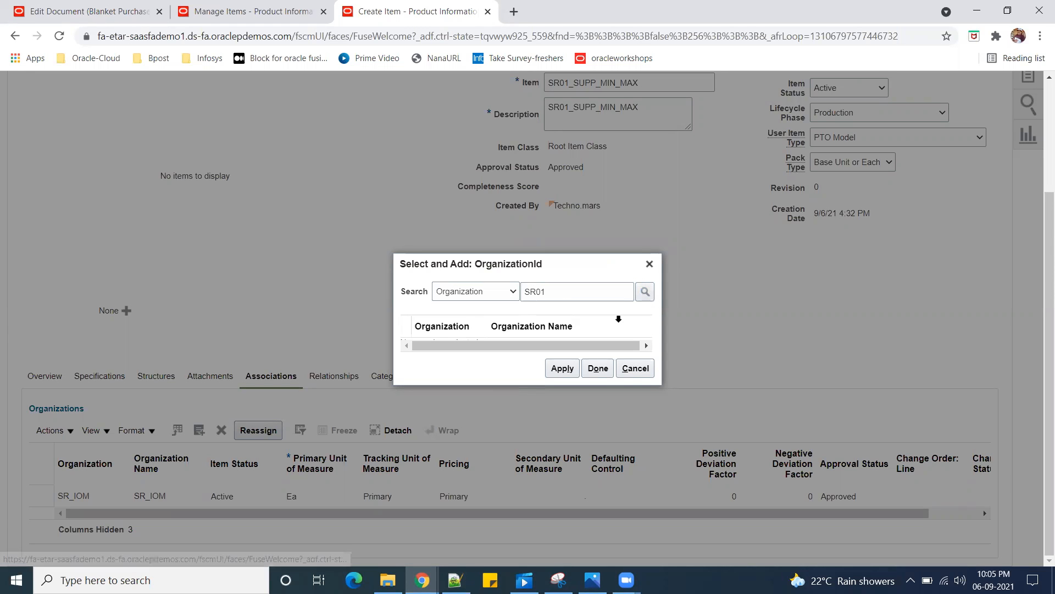
click(550, 357)
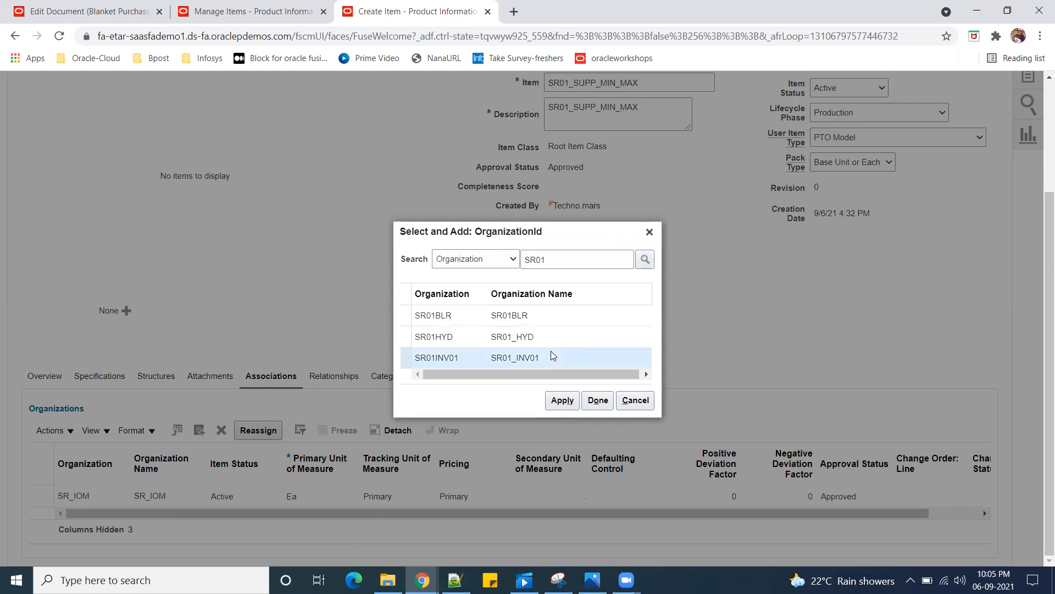
click(562, 400)
click(585, 402)
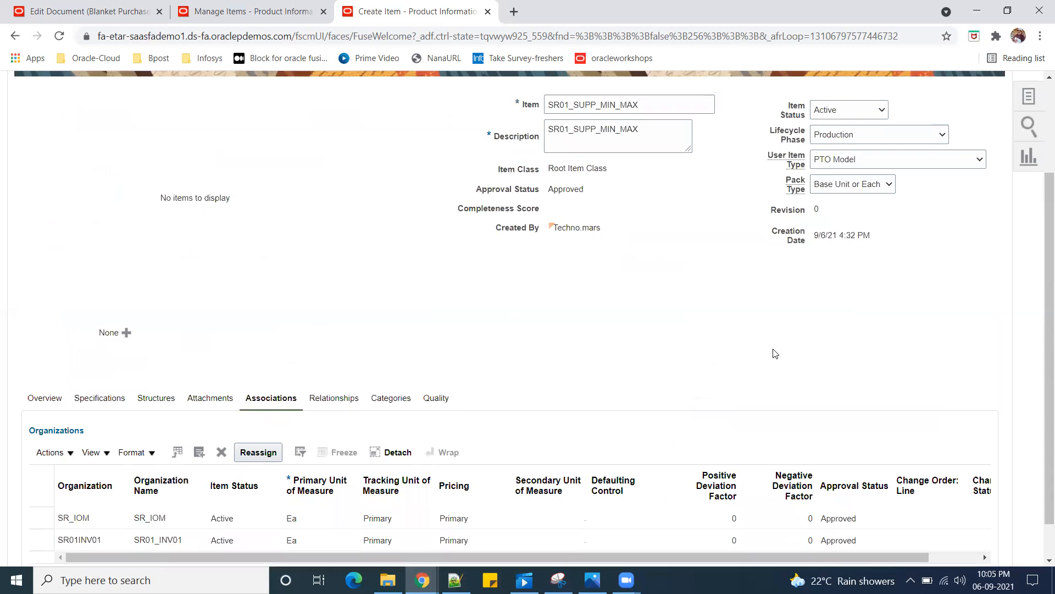
scroll(772, 352, up, 3)
click(919, 160)
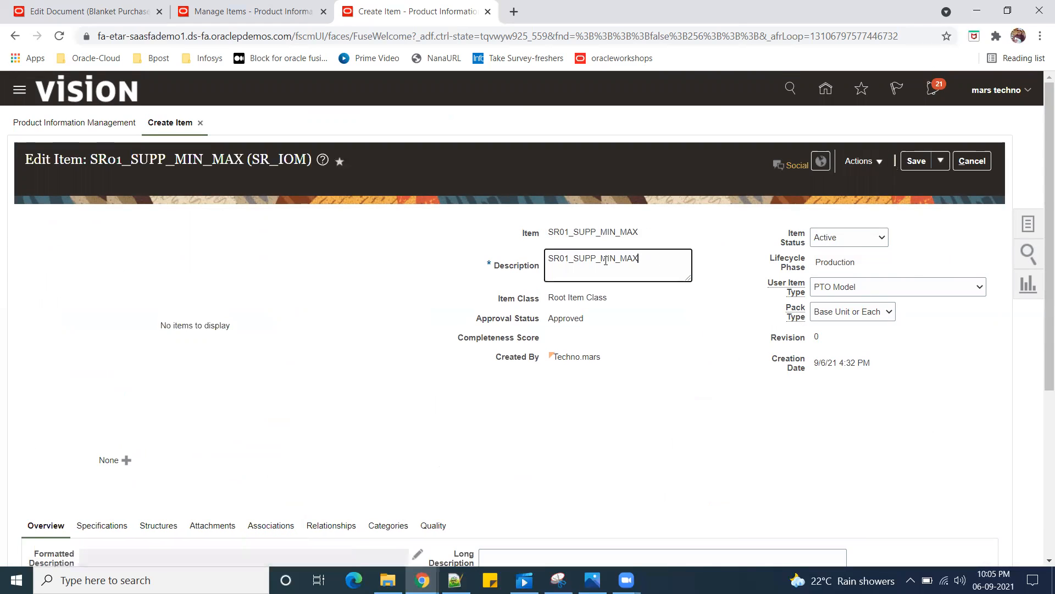
- Copy the item's description and add SR01_SUPP_MIN_MAX on a new line below the lists in Notepad++
double_click(626, 276)
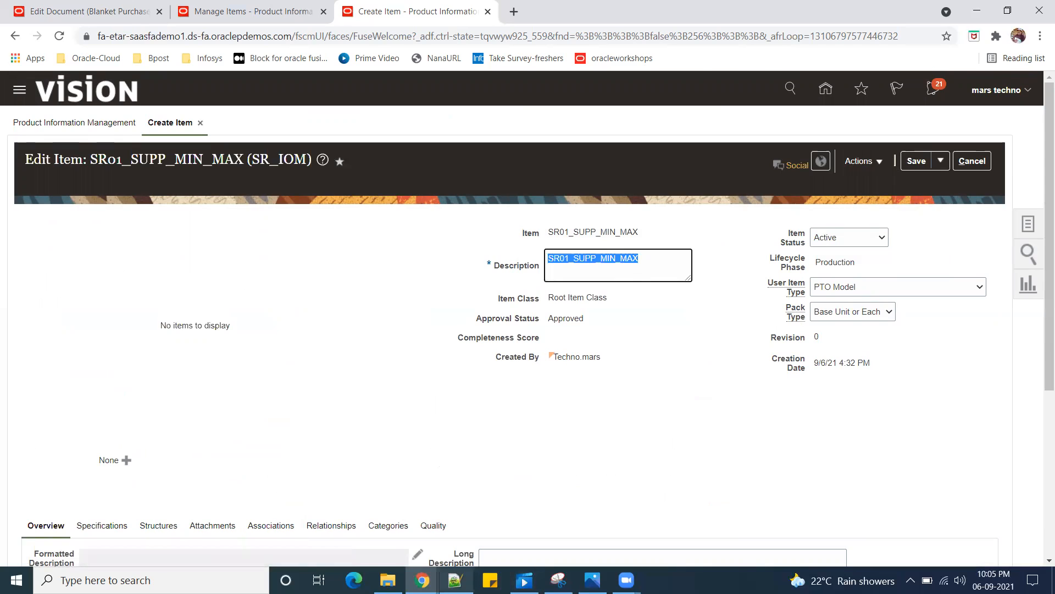
click(455, 580)
key(Return)
key(Return)
key(Return)
key(Return)
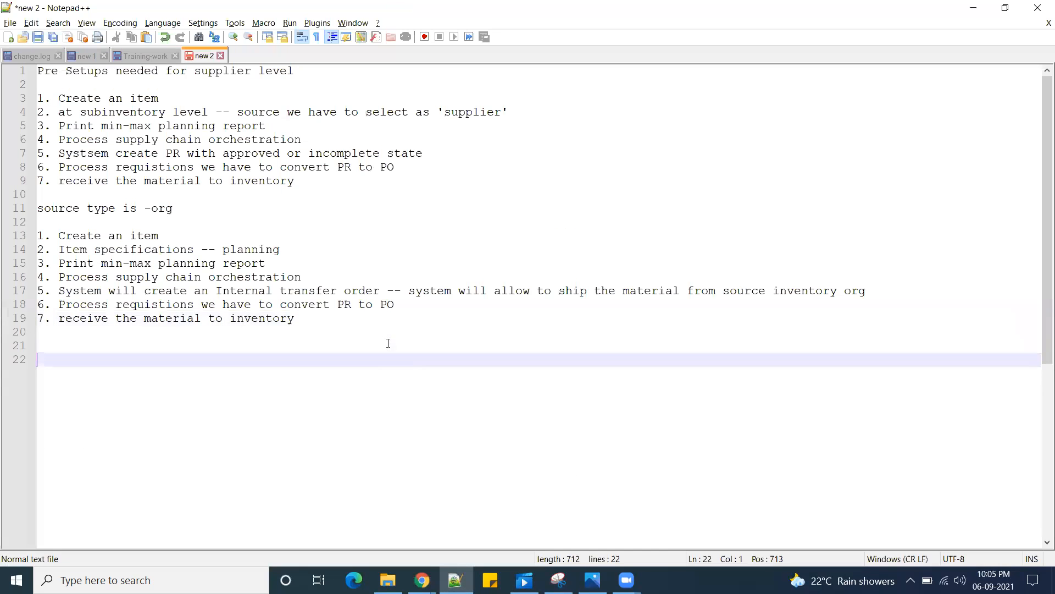
text(SR01_SUPP_MIN_MAX)
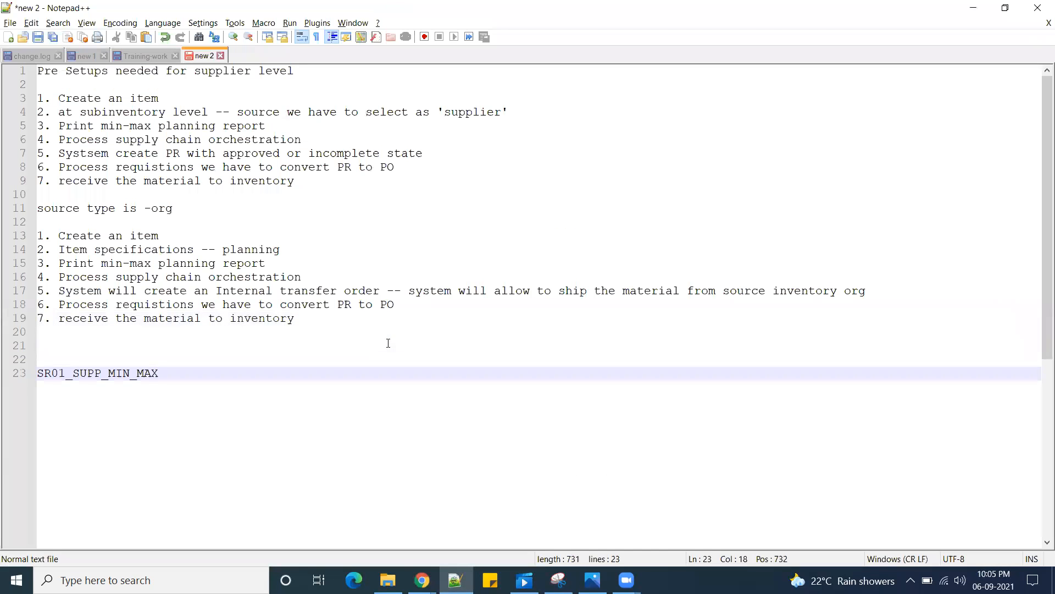
- Return to the item SR01_SUPP_MIN_MAX in Chrome and save and close it
click(974, 8)
click(940, 161)
click(949, 183)
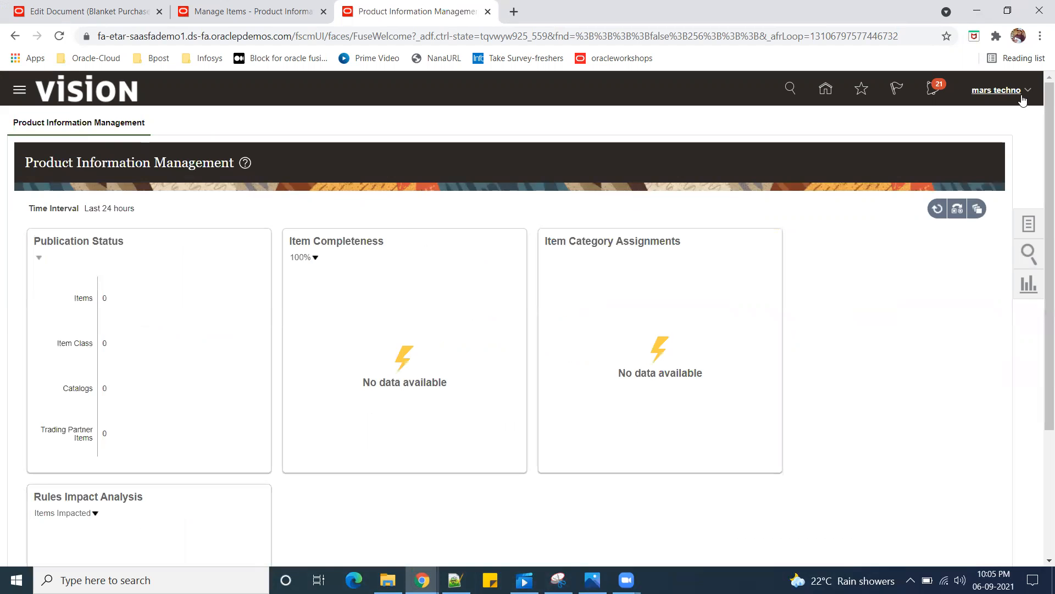
- Open the Setup and Maintenance work area in Oracle Applications
click(1000, 89)
click(807, 289)
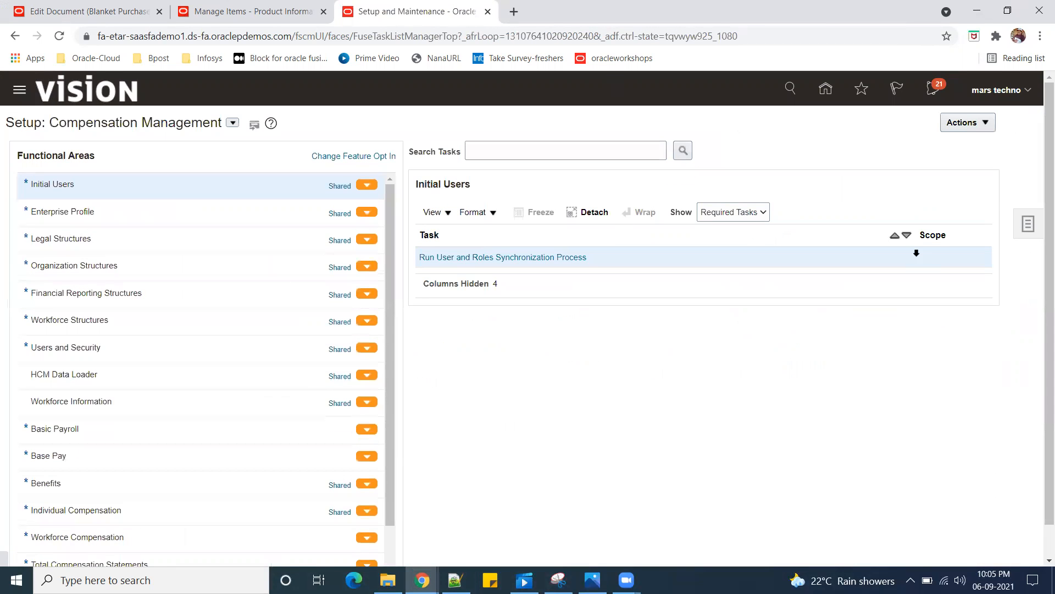
- Search the setup tasks for "mANAGE SUBINVE" and open the Manage Subinventories and Locators task
click(1028, 224)
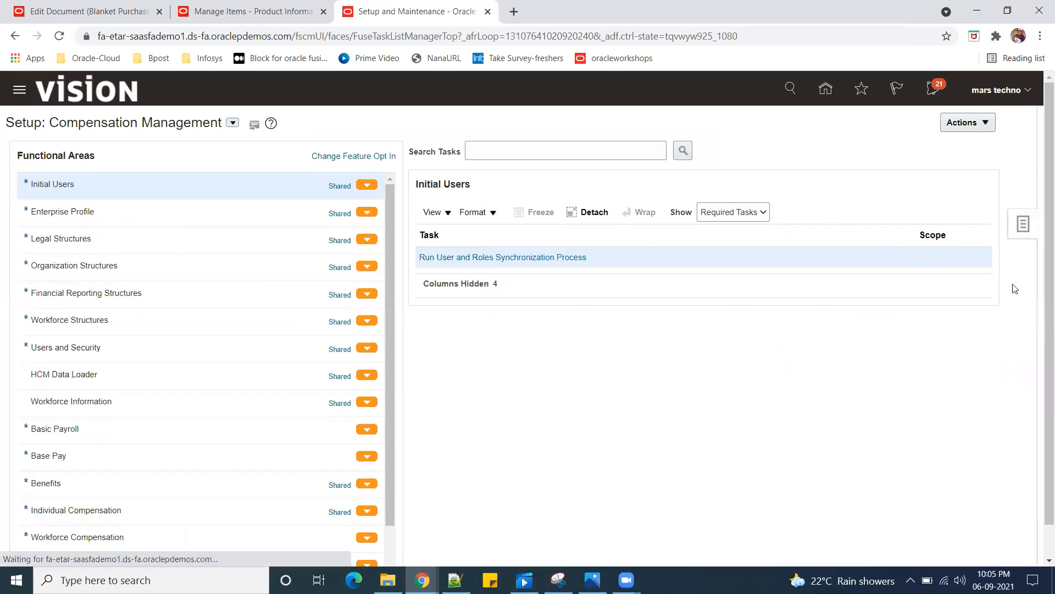
click(907, 226)
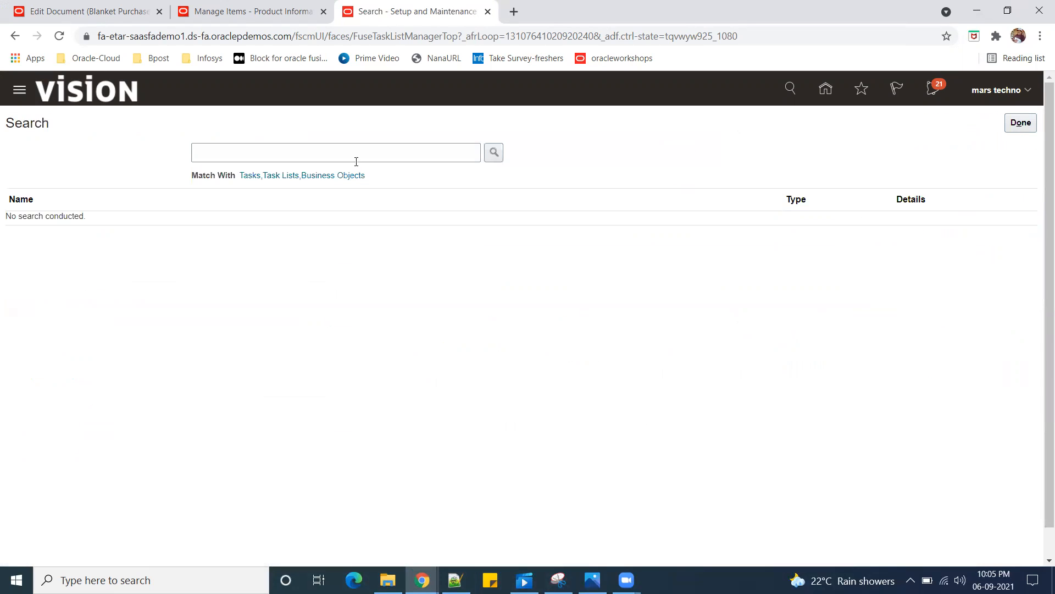
text(mA)
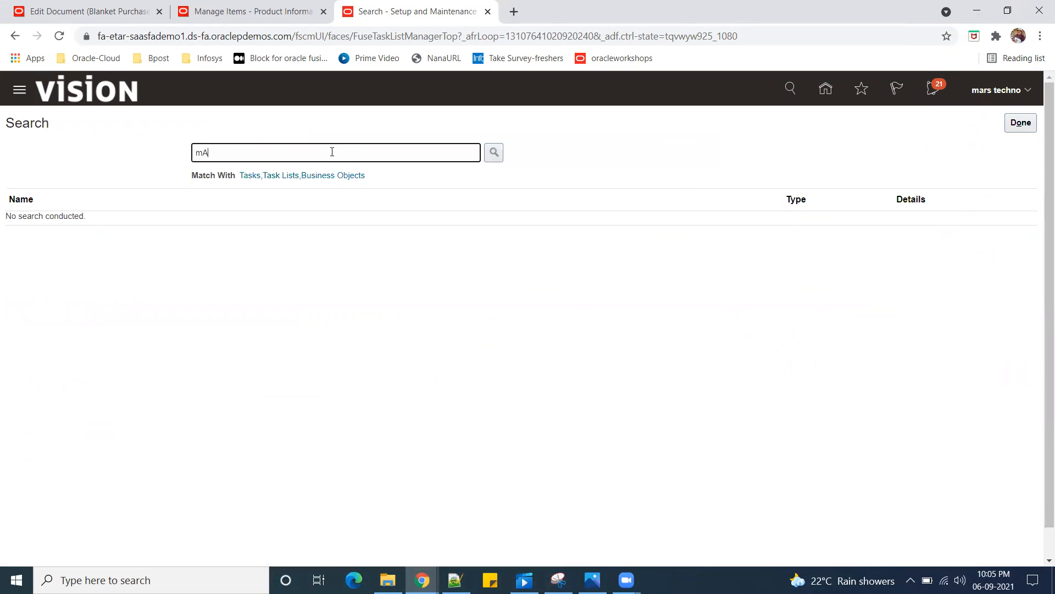
text(NAGE SUBINVE)
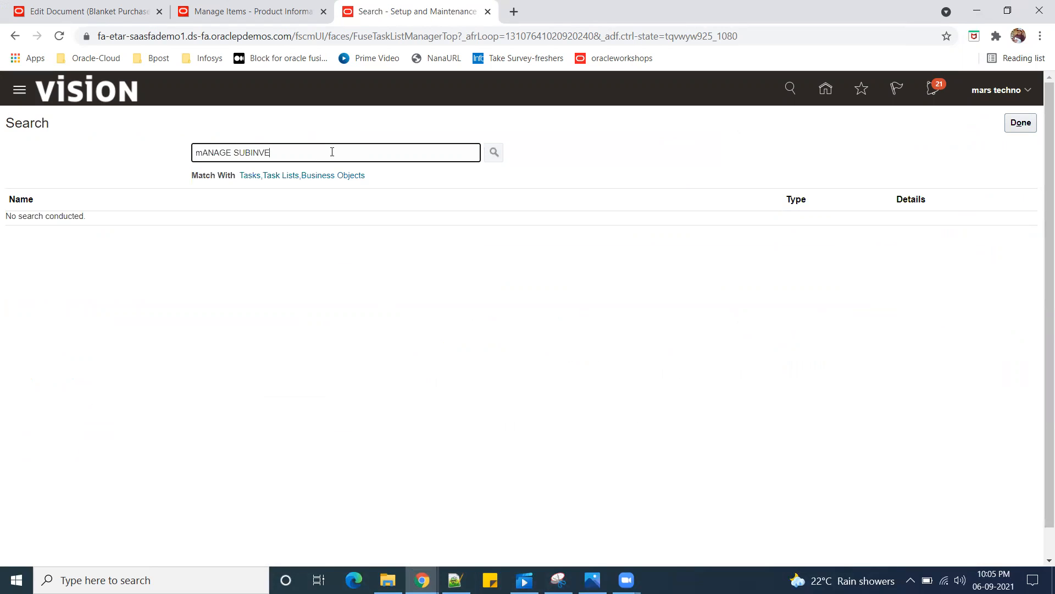
key(Return)
click(129, 222)
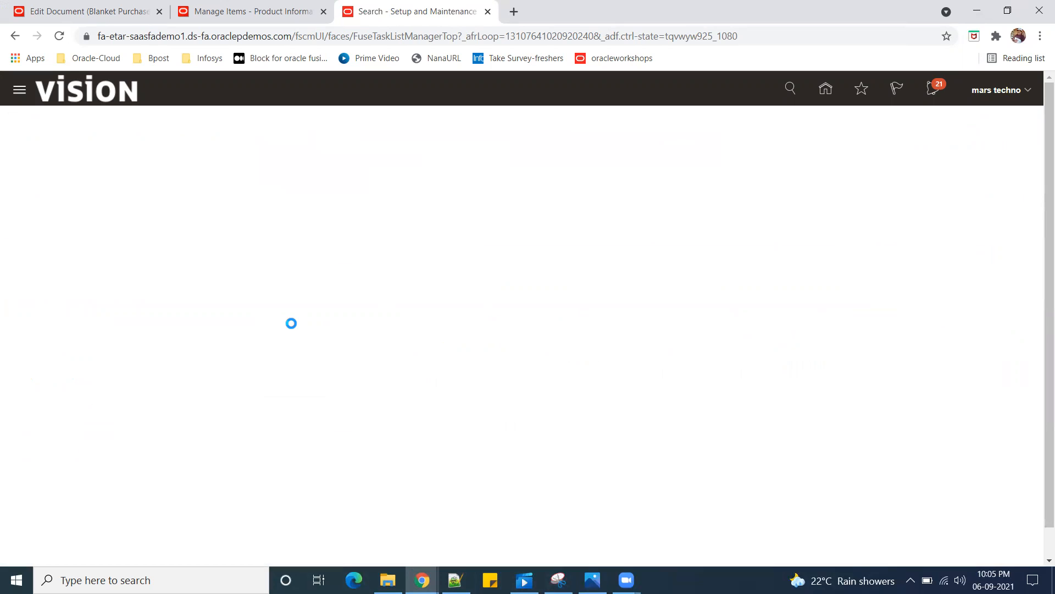
- Choose SR01INV01 as the inventory organization, found by searching for SR01
text(SR01)
key(Tab)
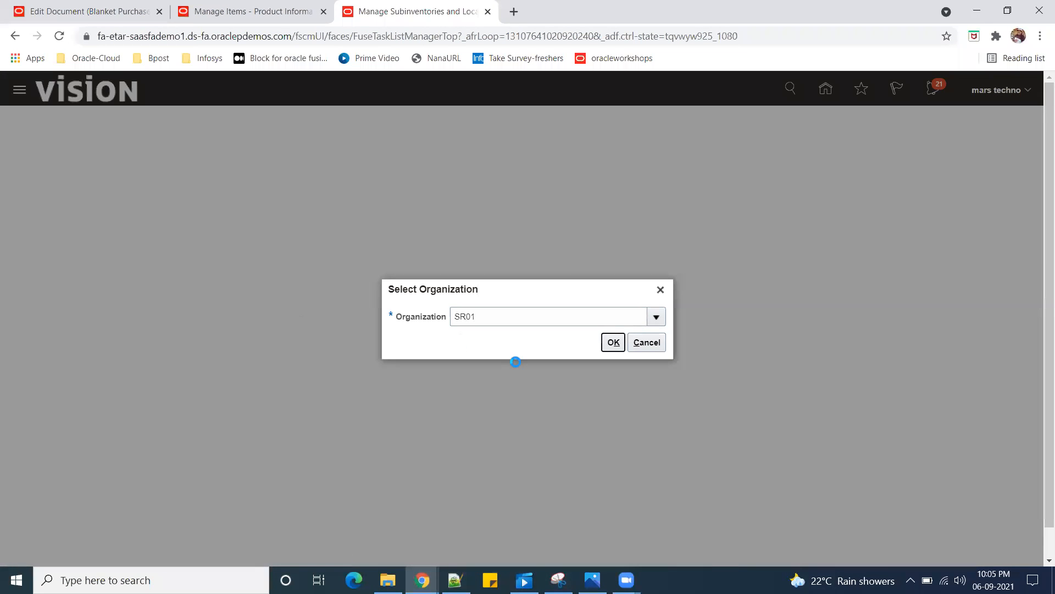
click(444, 400)
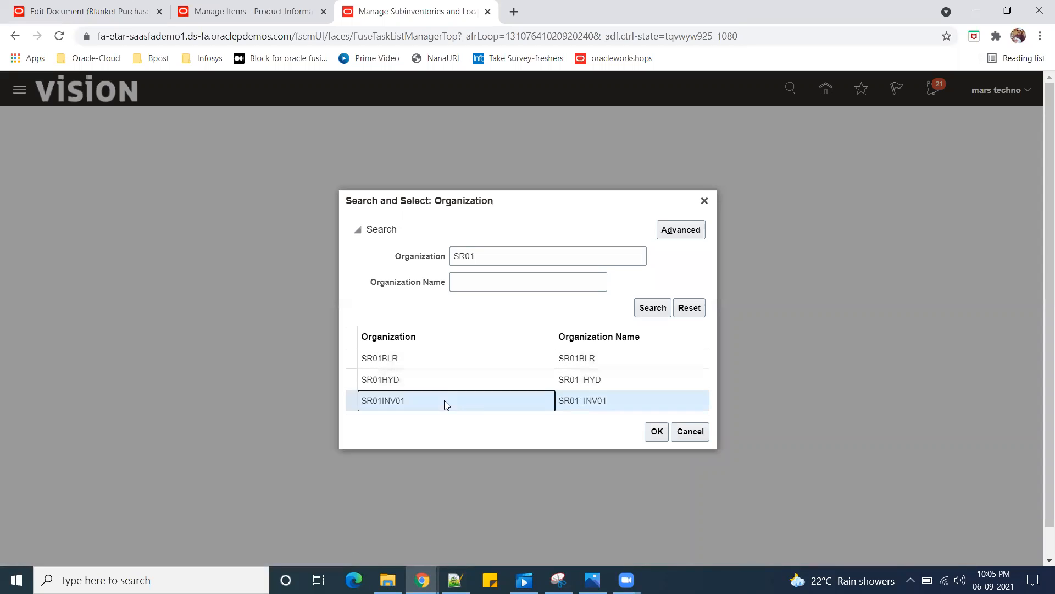
click(657, 432)
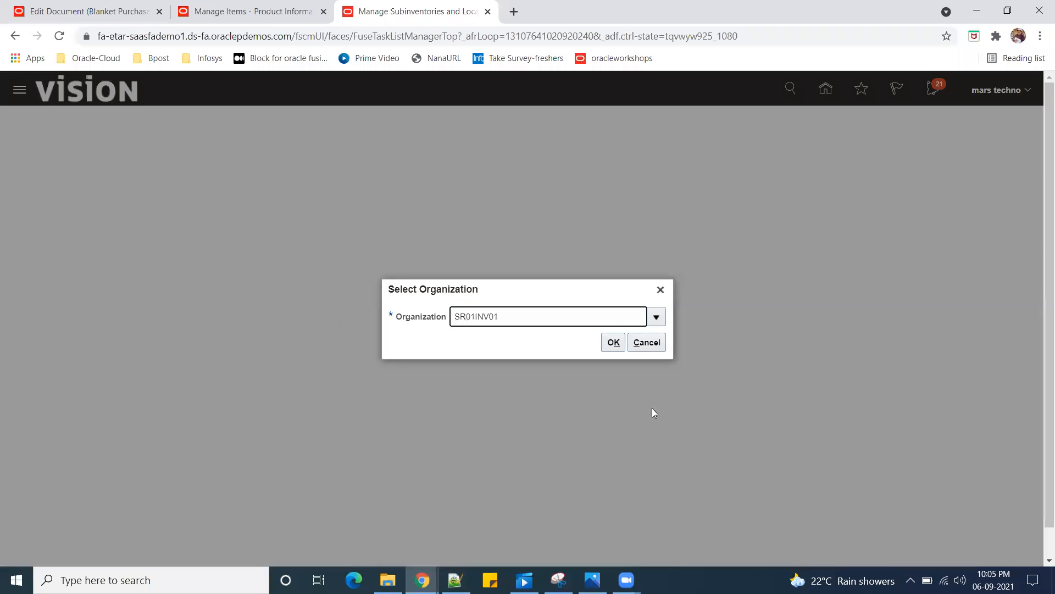
click(613, 343)
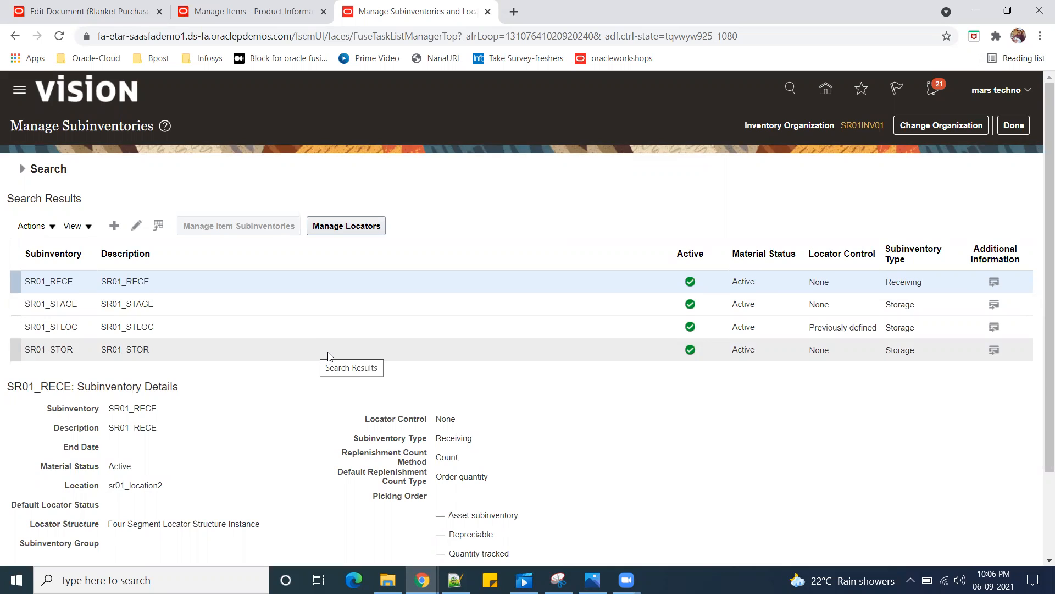
- Select the storage subinventory SR01_STOR and open its item subinventories
click(211, 276)
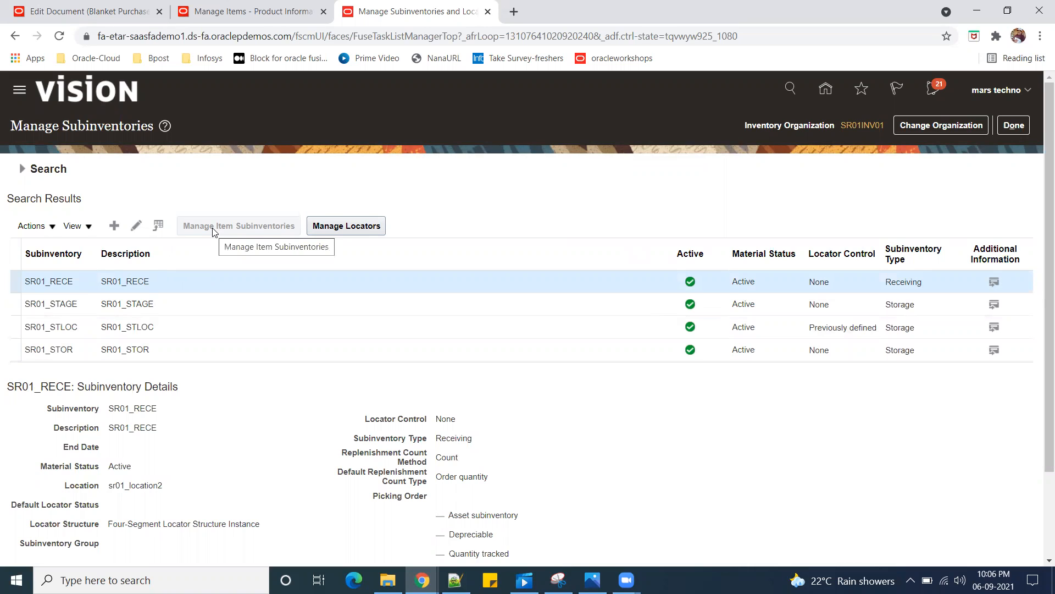
click(191, 297)
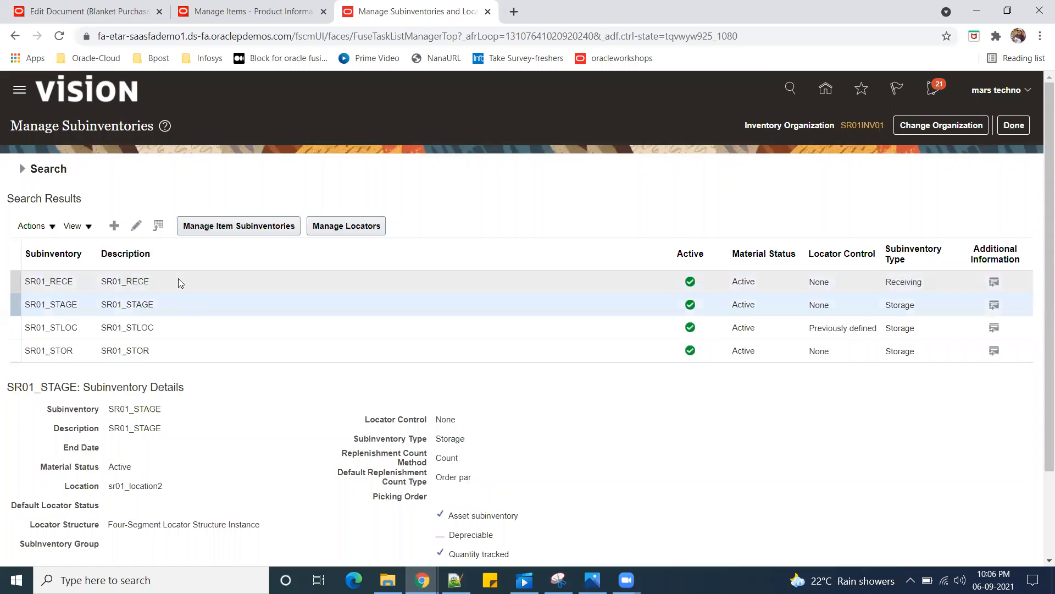
click(178, 279)
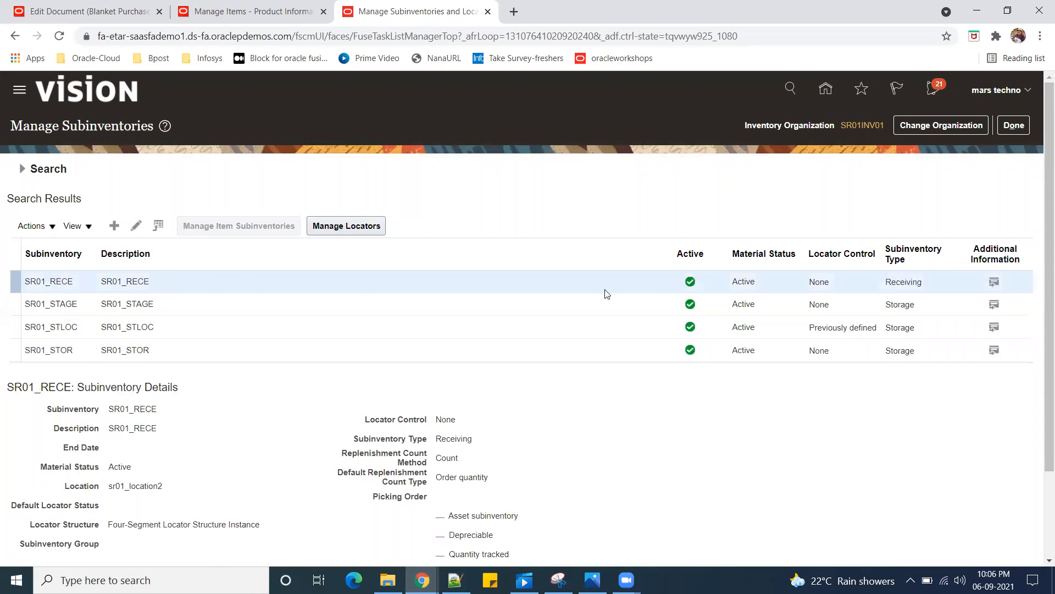
click(176, 347)
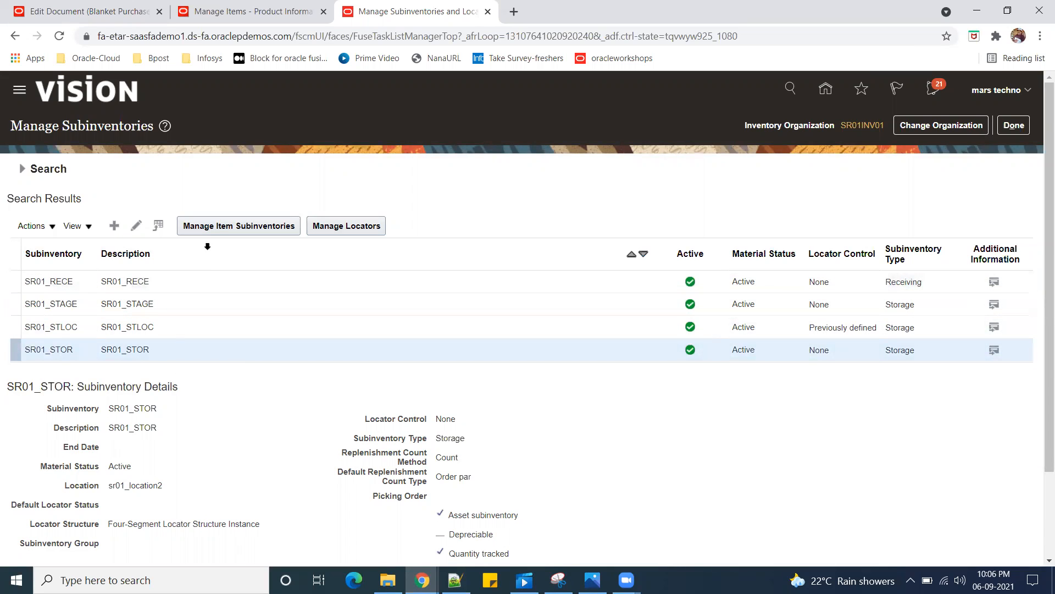
click(220, 225)
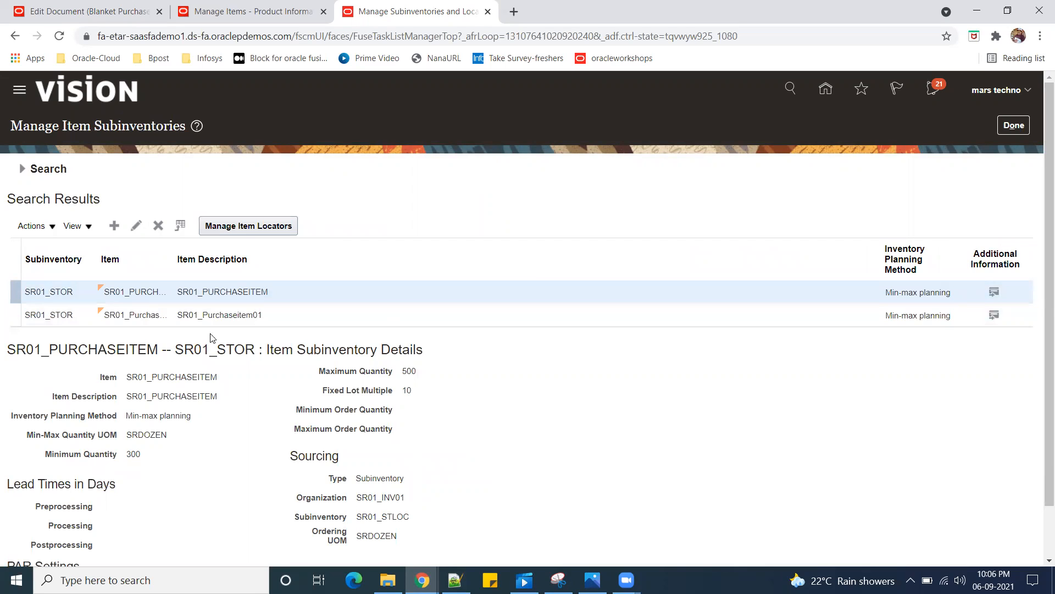
- Start adding an item to subinventory SR01_STOR and enter SR01_SUPP_MIN_MAX as the item, copied from Notepad++
click(114, 225)
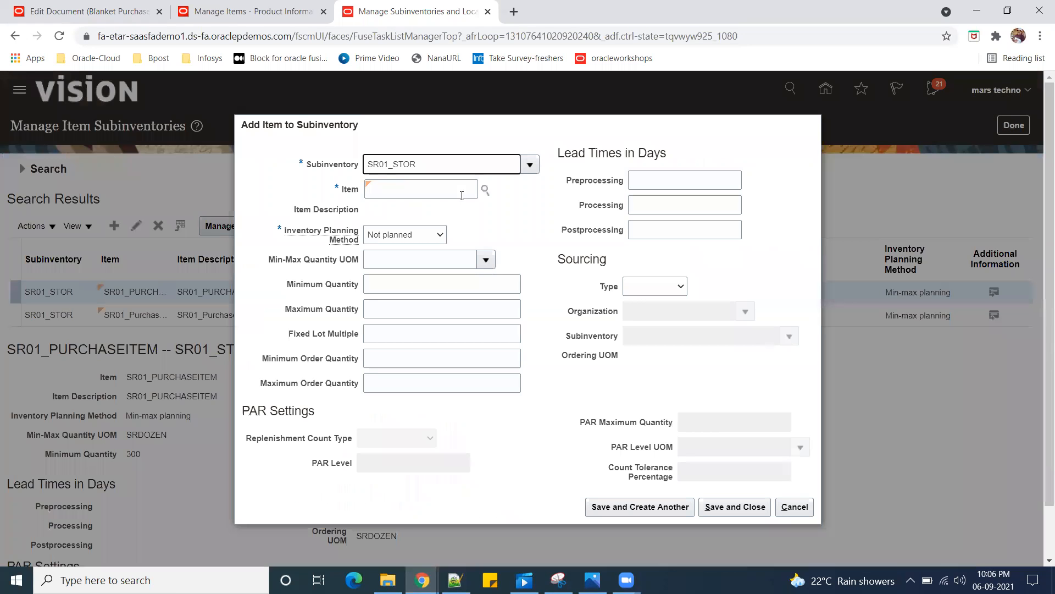
click(401, 193)
click(456, 580)
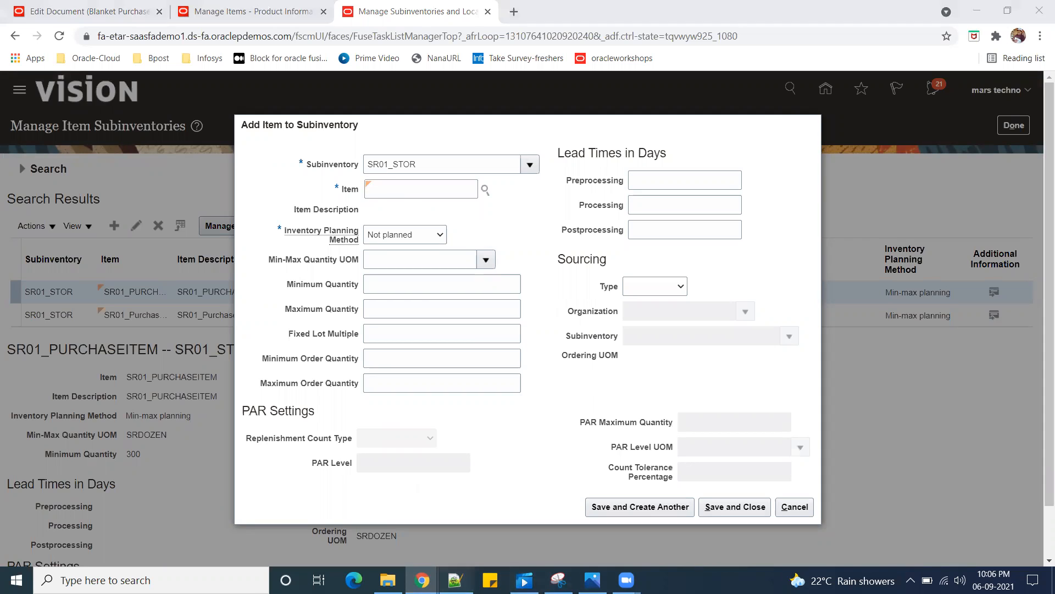
drag(167, 371, 19, 373)
key(ctrl+c)
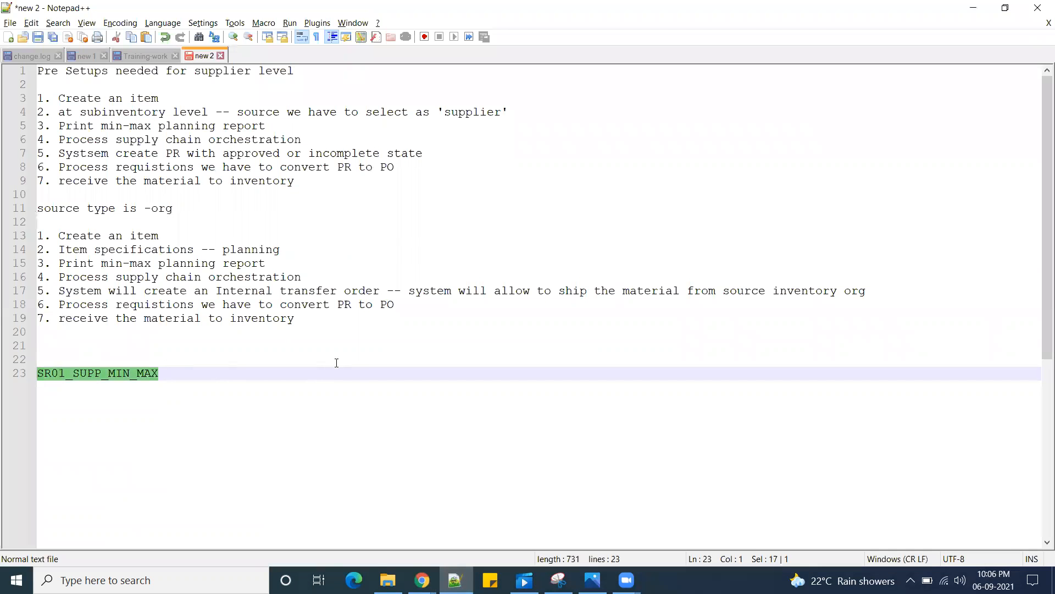
click(973, 8)
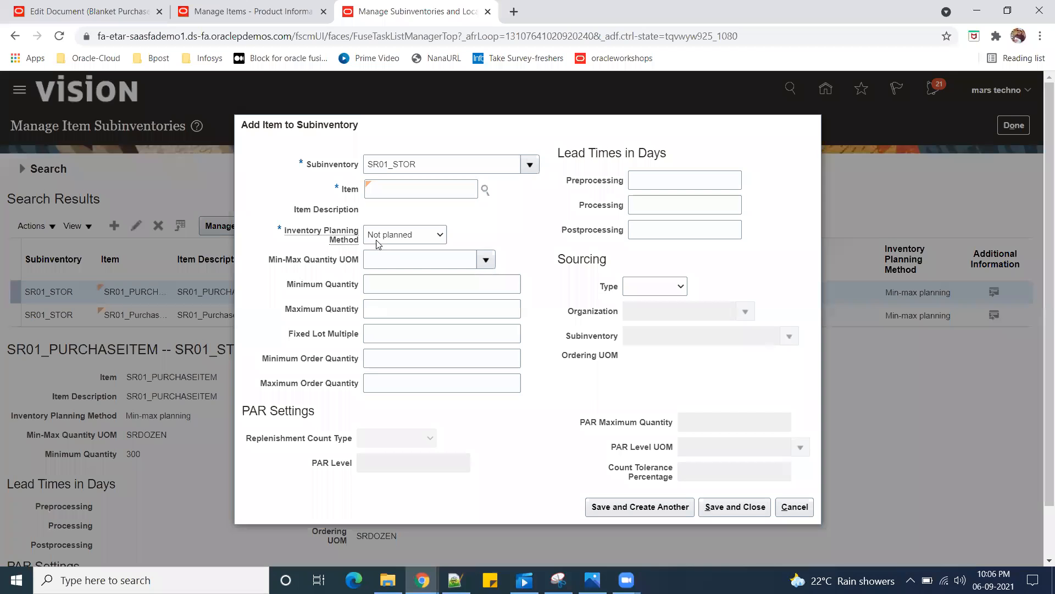
key(ctrl+v)
click(468, 229)
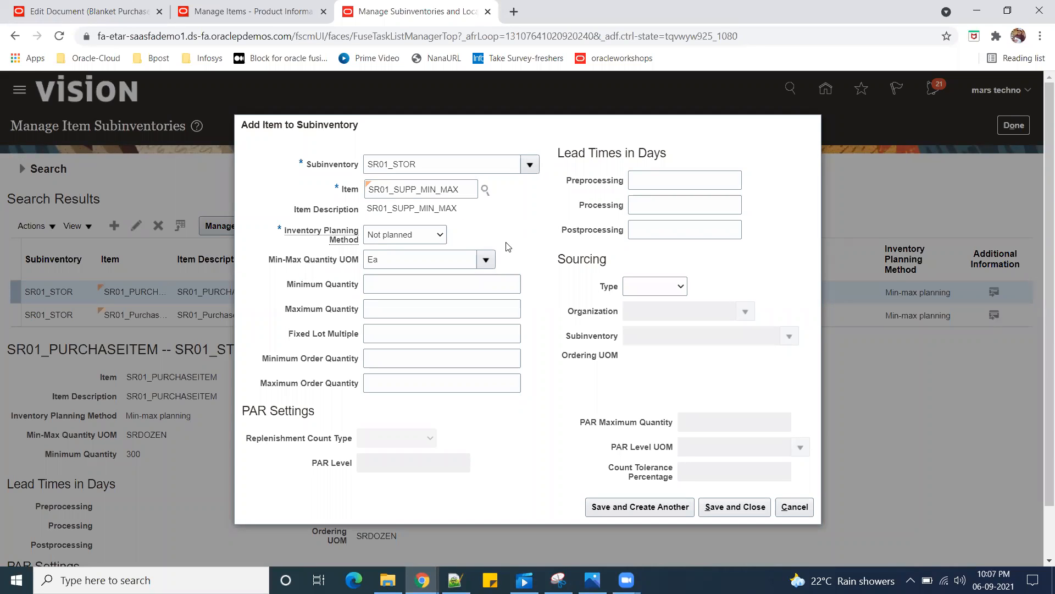
- Set the item's inventory planning method to Min-max planning, with minimum quantity 10 and maximum quantity 100
click(434, 234)
click(424, 249)
click(402, 283)
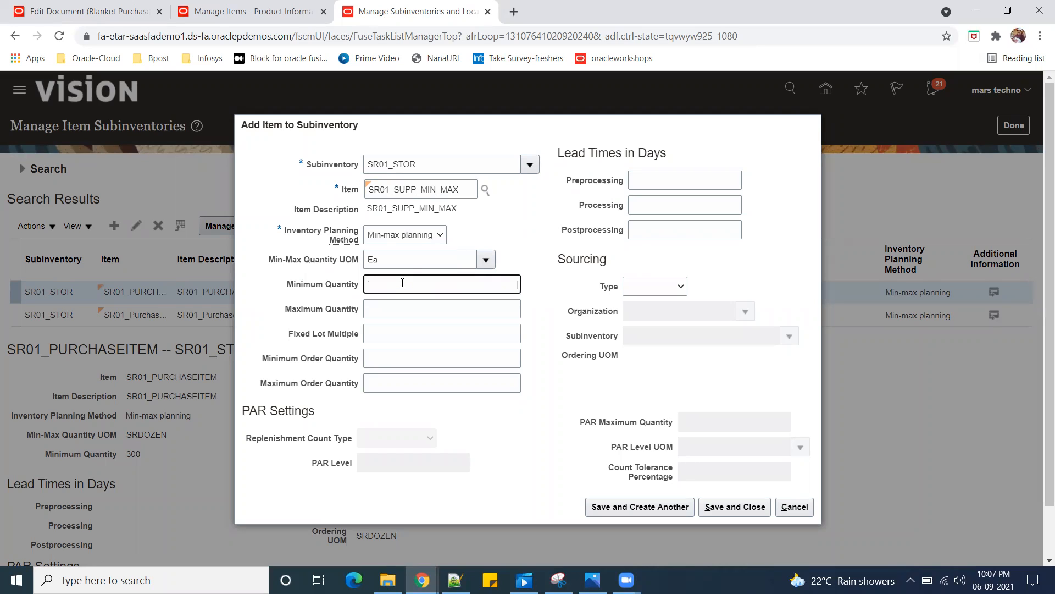
text(10)
key(Tab)
text(100)
key(Tab)
- Set the fixed lot multiple to 10, the minimum order quantity to 10 and the maximum order quantity to 50
text(1)
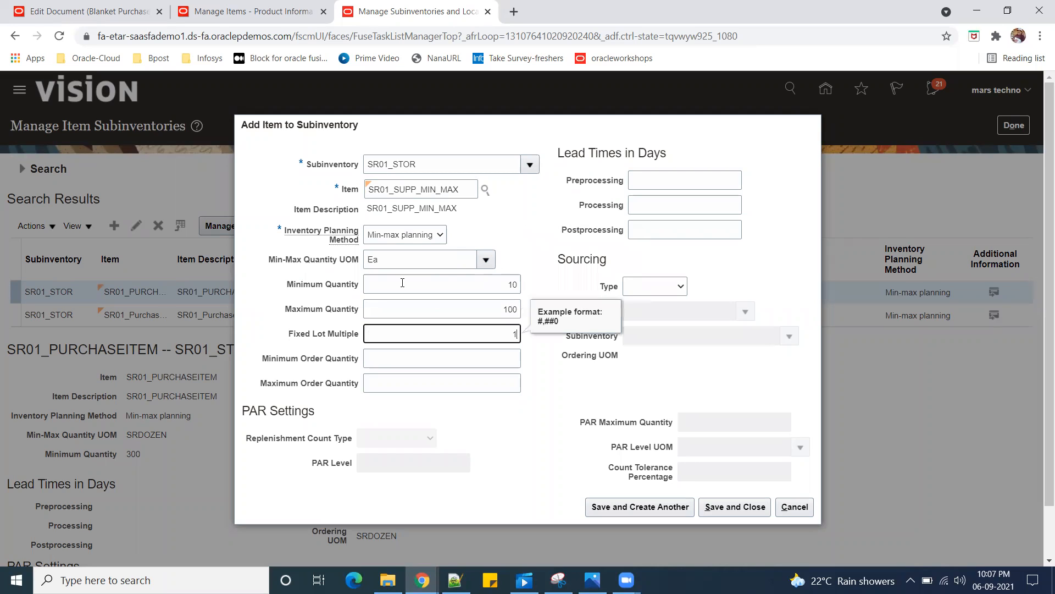
text(0)
key(Tab)
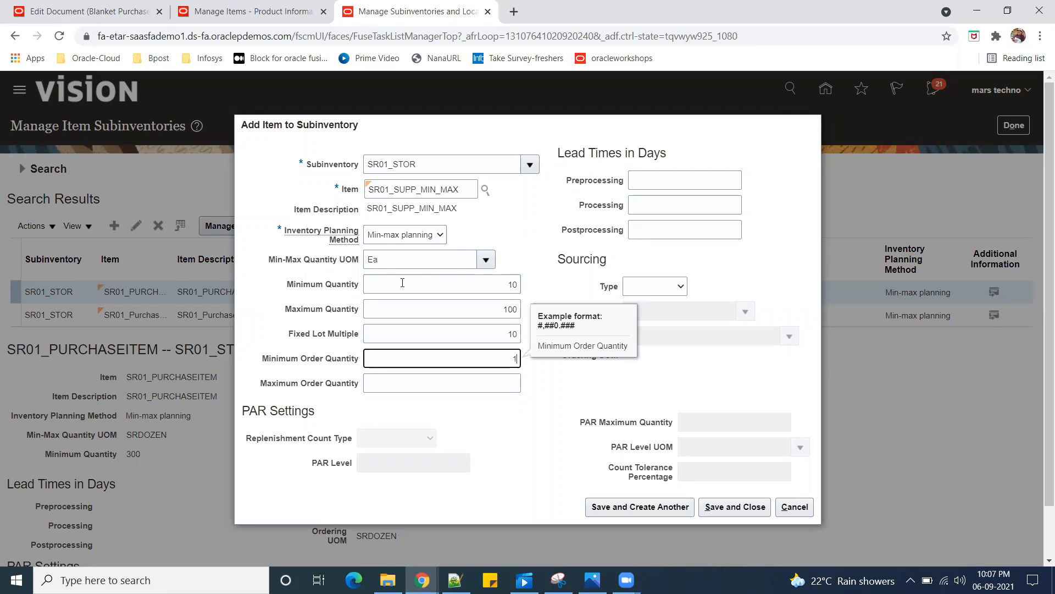
text(10)
key(Tab)
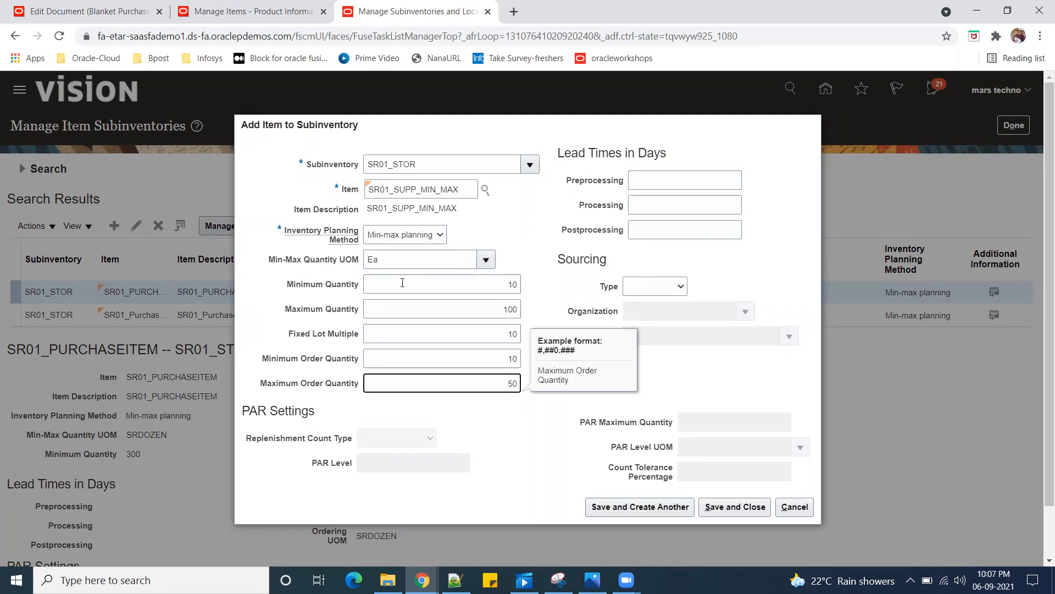
- Set the sourcing type to Supplier, then save and close the item subinventory record
click(681, 286)
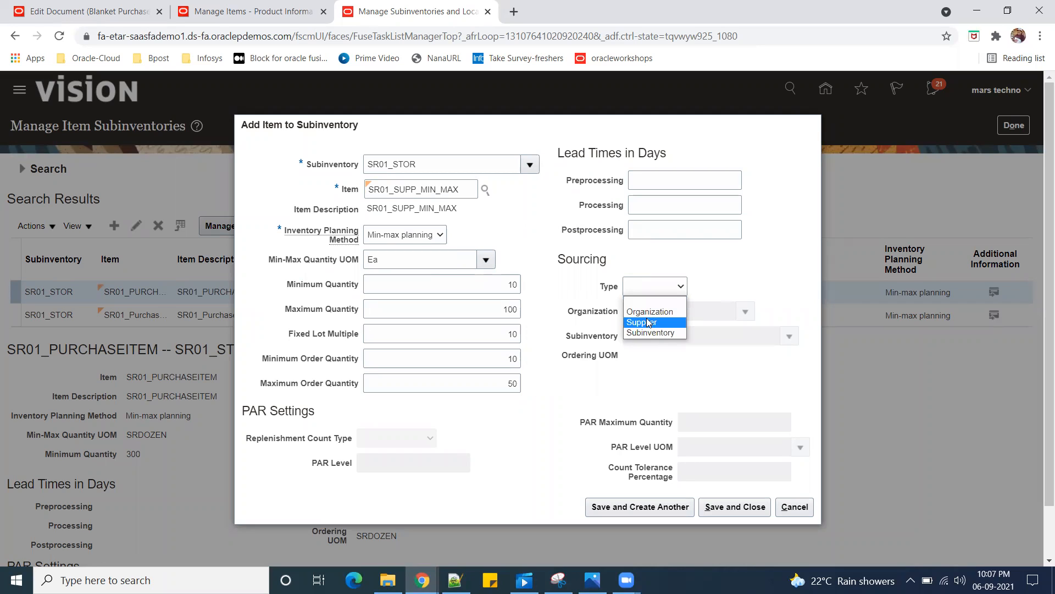
click(653, 322)
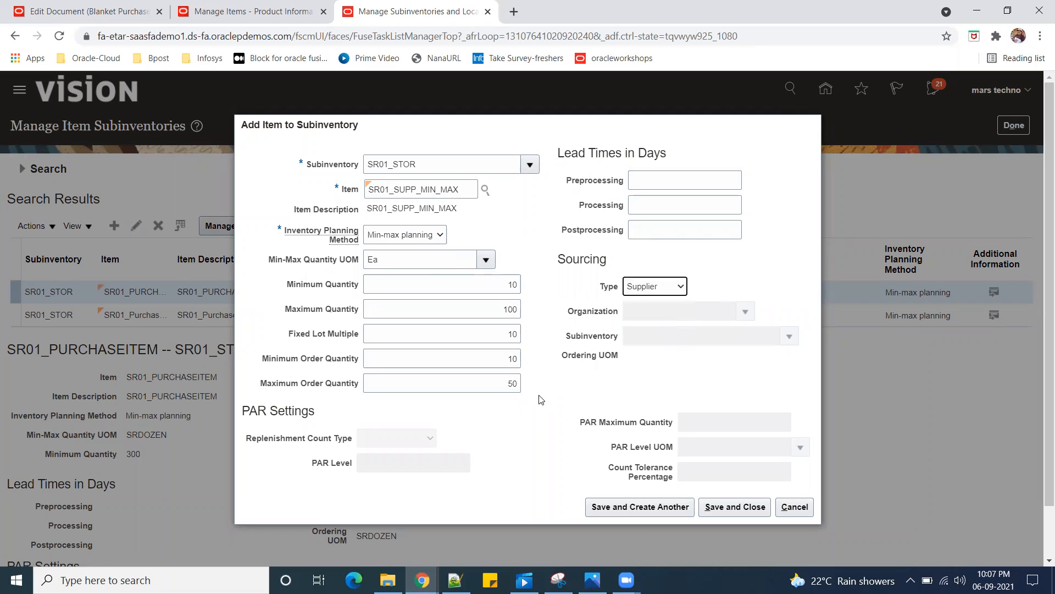
click(740, 511)
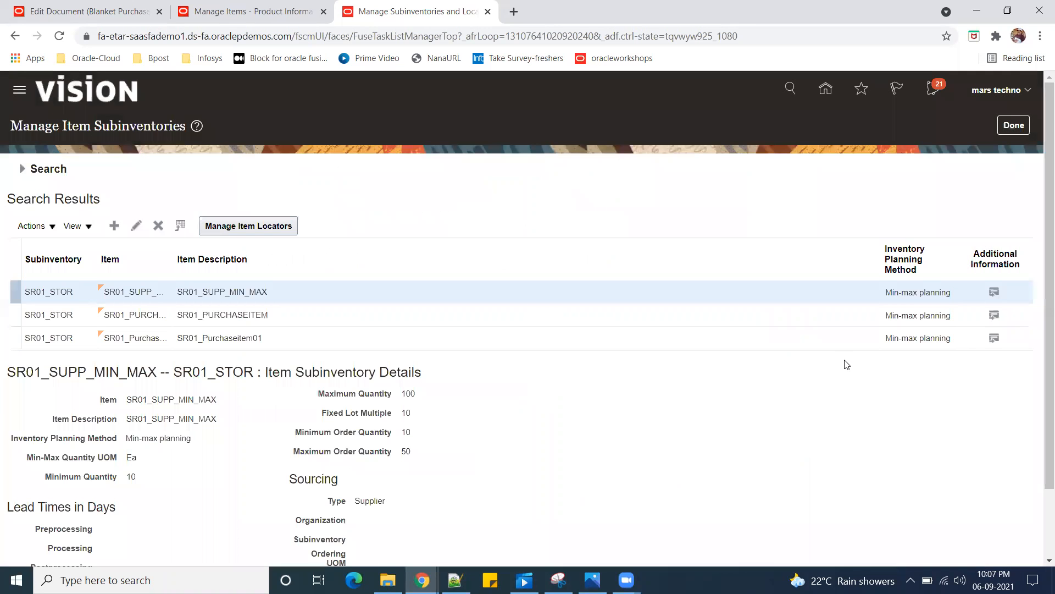
- Finish the item subinventory and subinventory pages and leave the setup task search
click(1011, 127)
click(1014, 126)
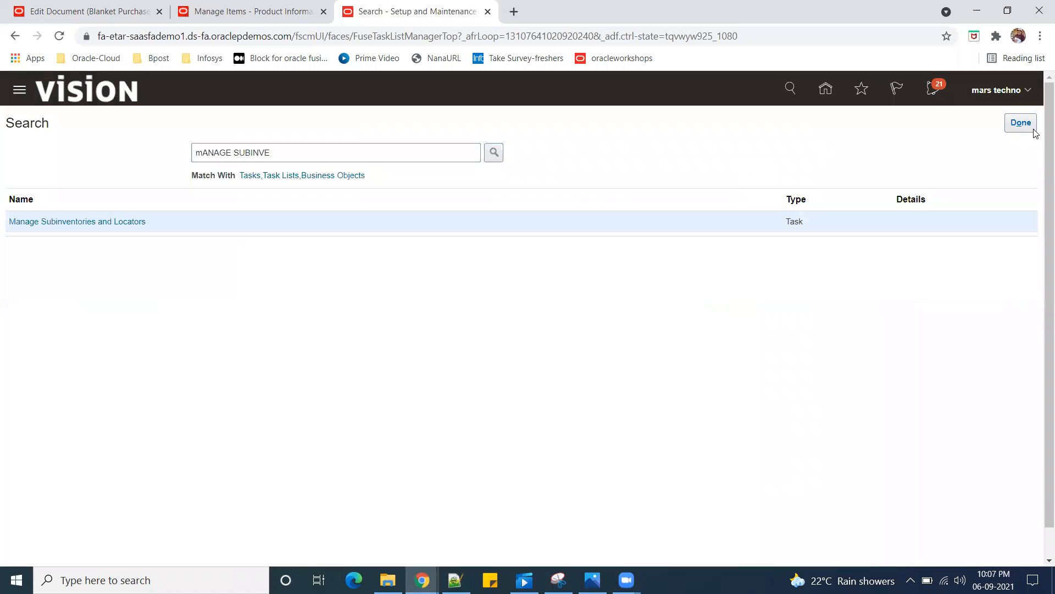
click(1021, 126)
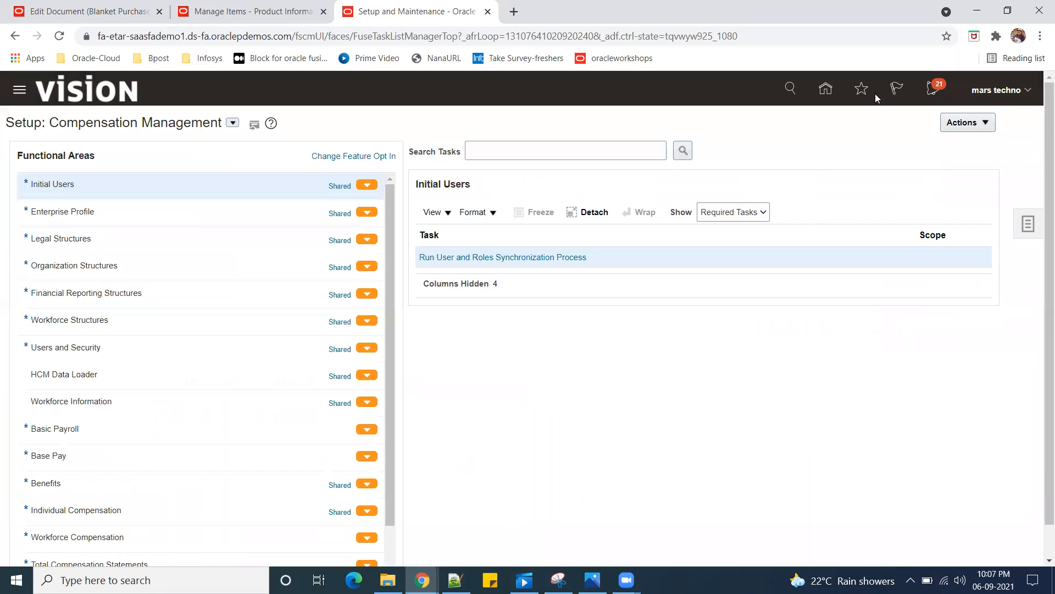
- Return to the home page and open the Scheduled Processes work area among the Tools apps
click(823, 97)
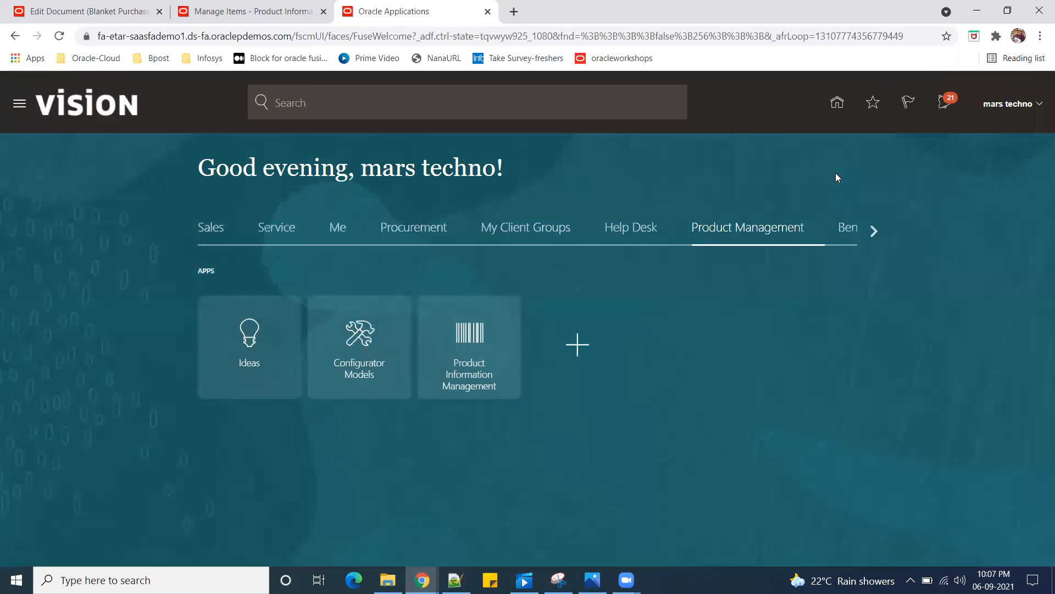
click(869, 232)
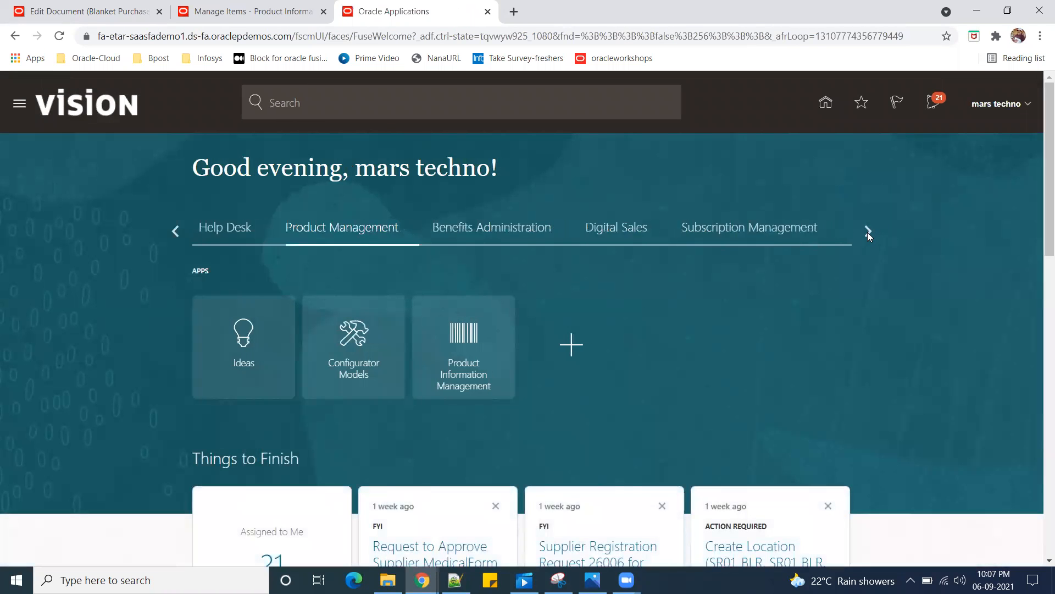
click(867, 232)
click(867, 231)
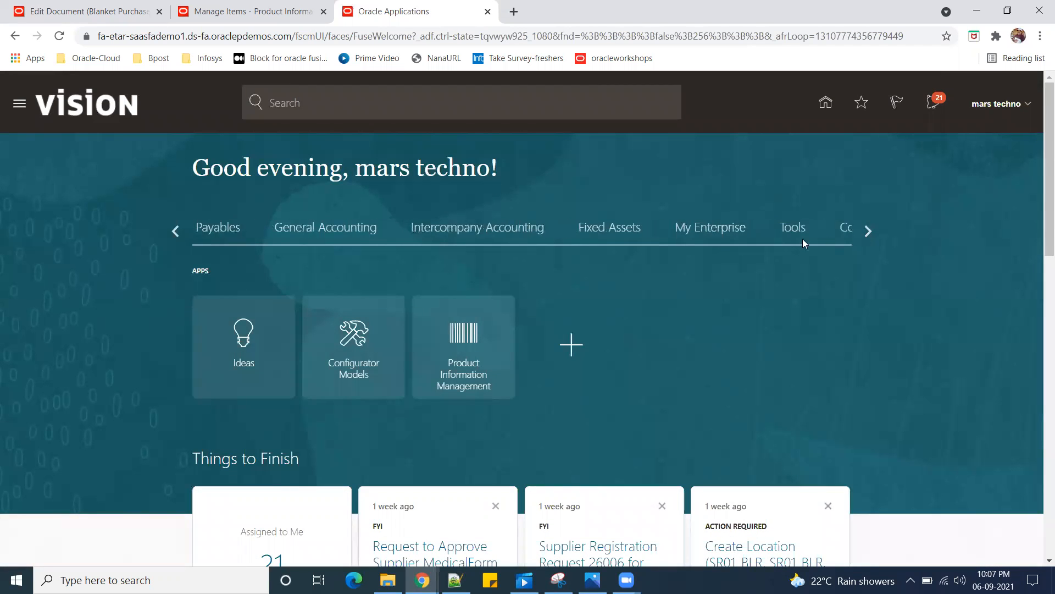
click(777, 237)
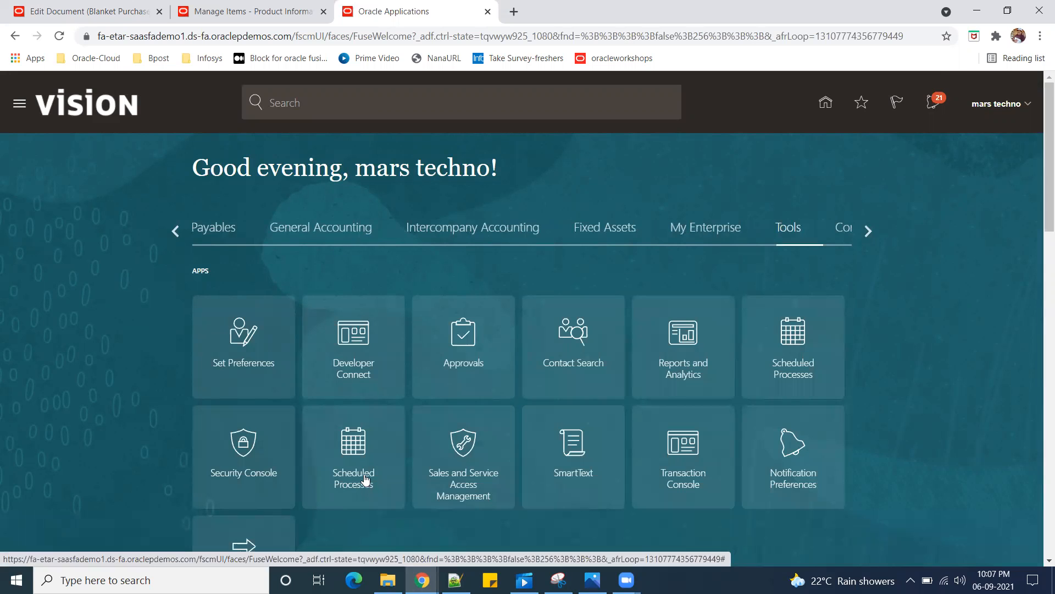
click(366, 478)
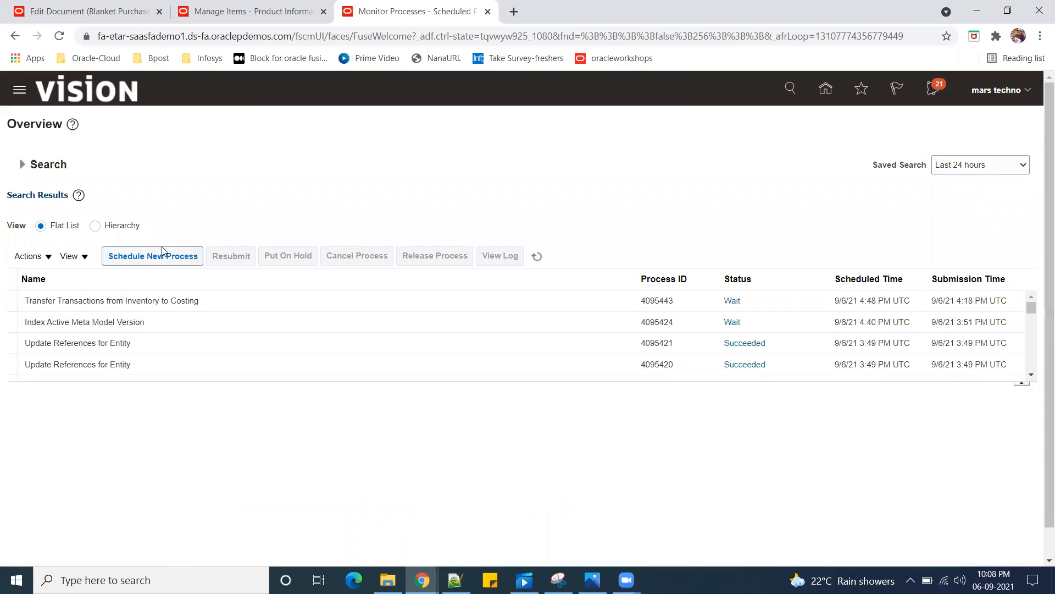
- Start scheduling a new process of type Job named Print Min-Max Planning Report
click(163, 254)
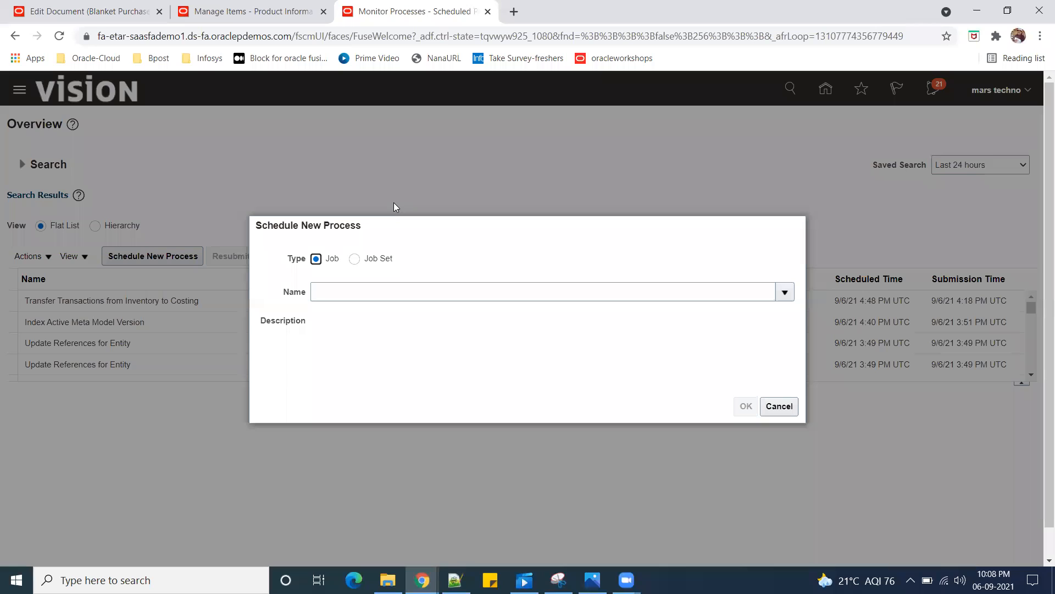
click(394, 291)
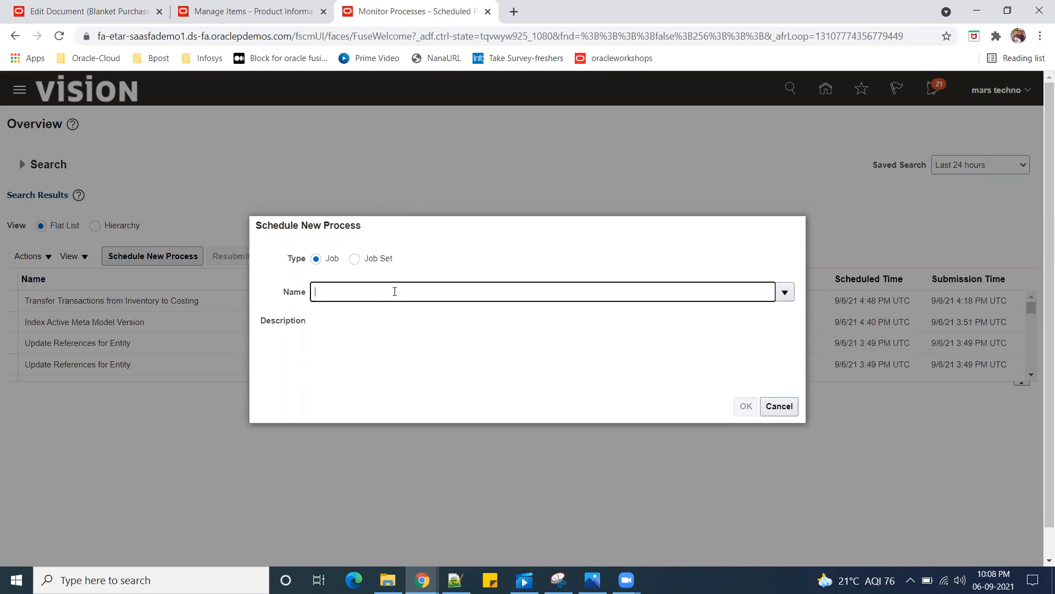
text(proces)
key(BackSpace)
key(BackSpace)
key(BackSpace)
key(BackSpace)
key(BackSpace)
text(rint Min-Max)
key(Tab)
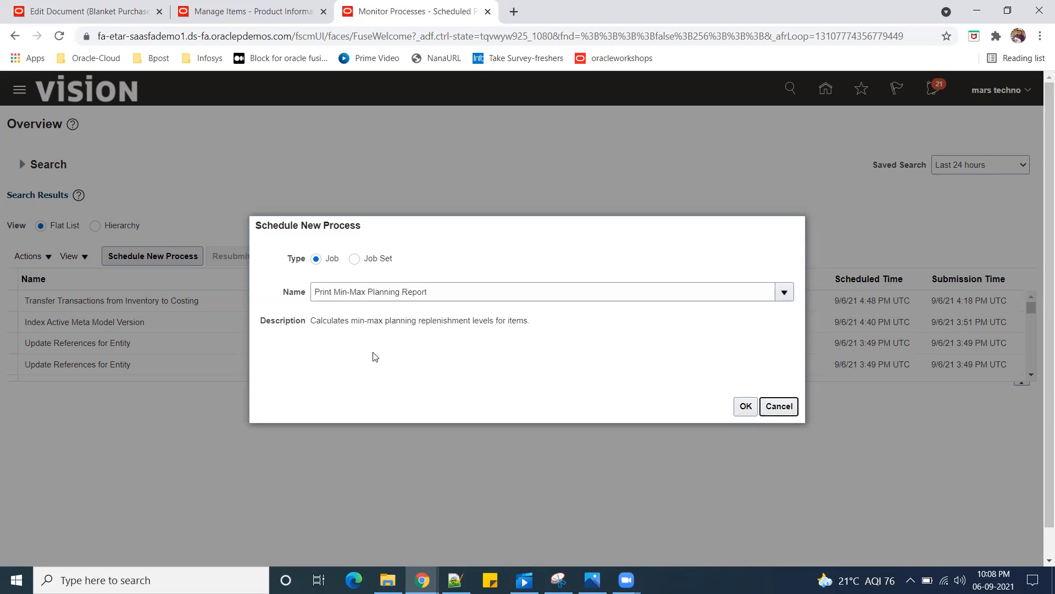
click(745, 405)
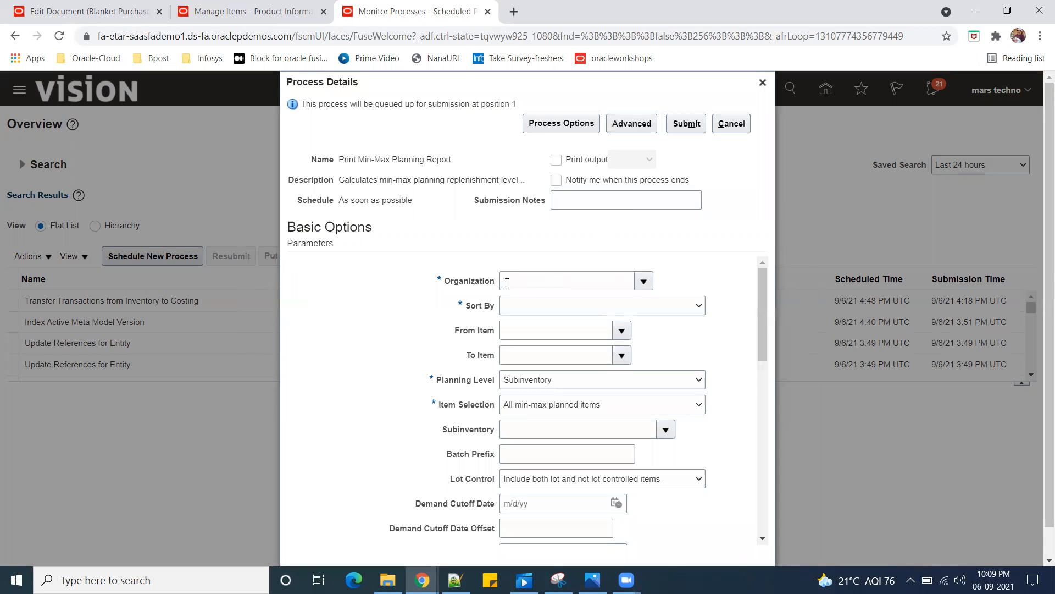
- Set the report's organization to SR01INV01 and its sort order to Inventory item
click(518, 280)
text(sr01)
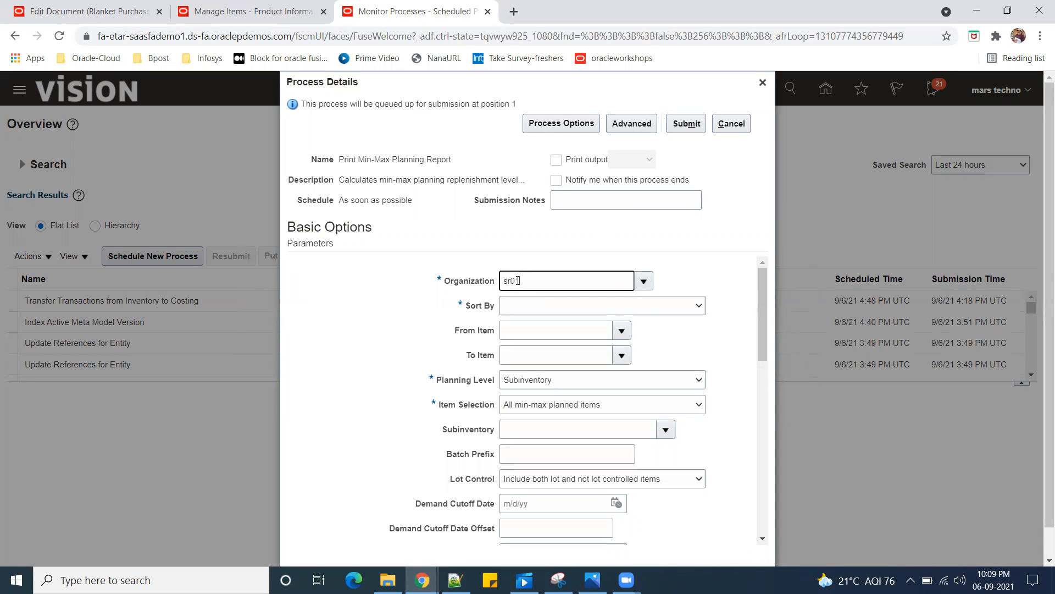
key(Tab)
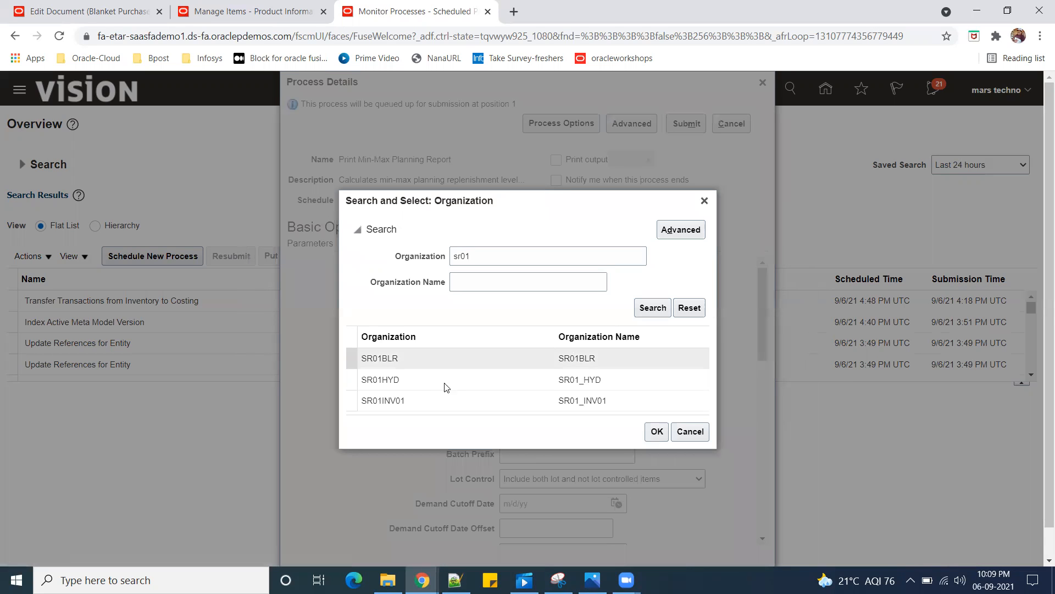
click(424, 399)
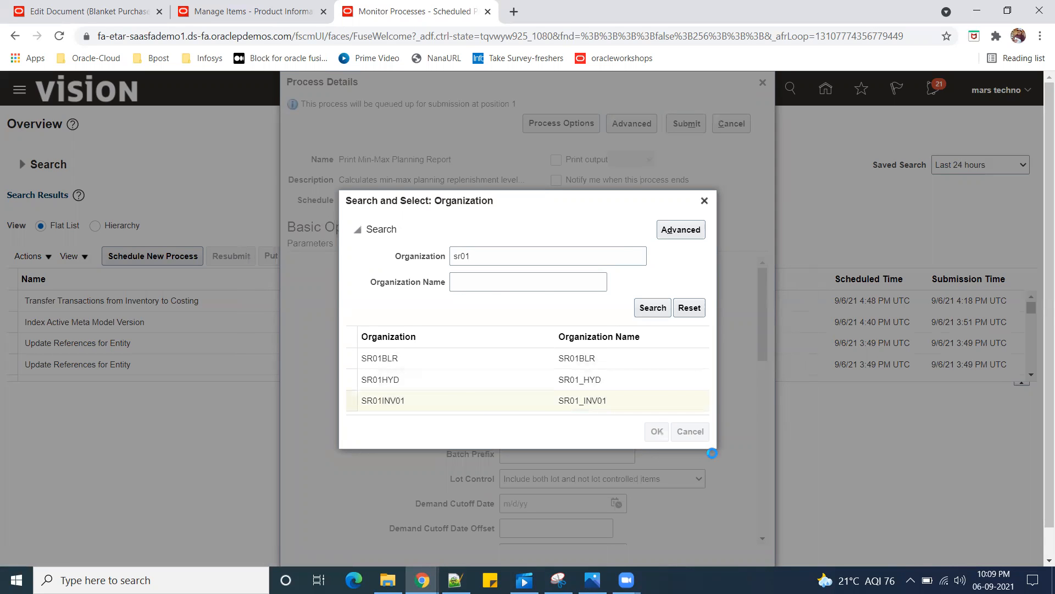
click(695, 305)
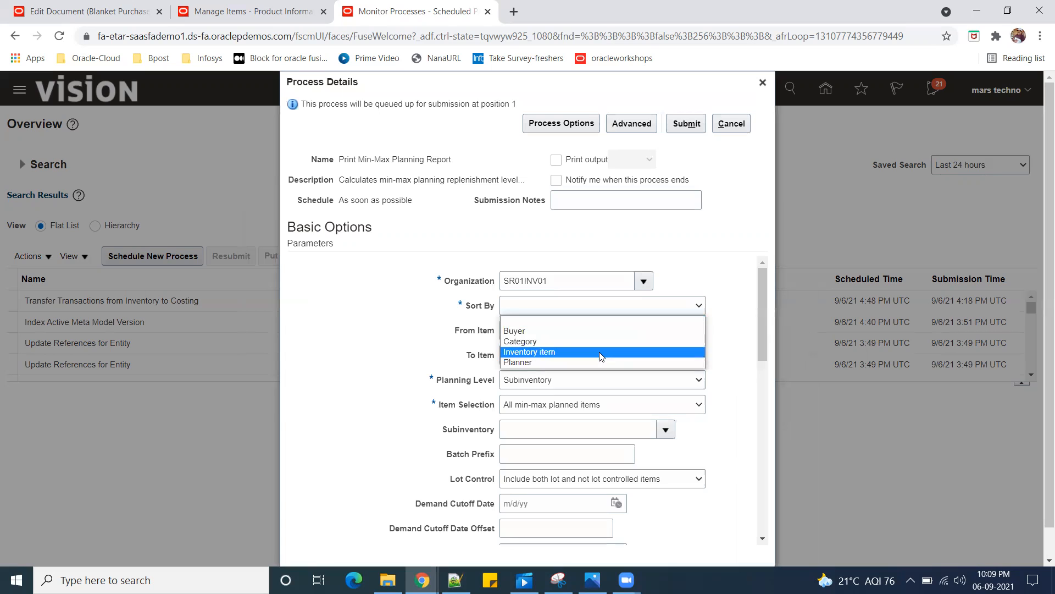
click(599, 352)
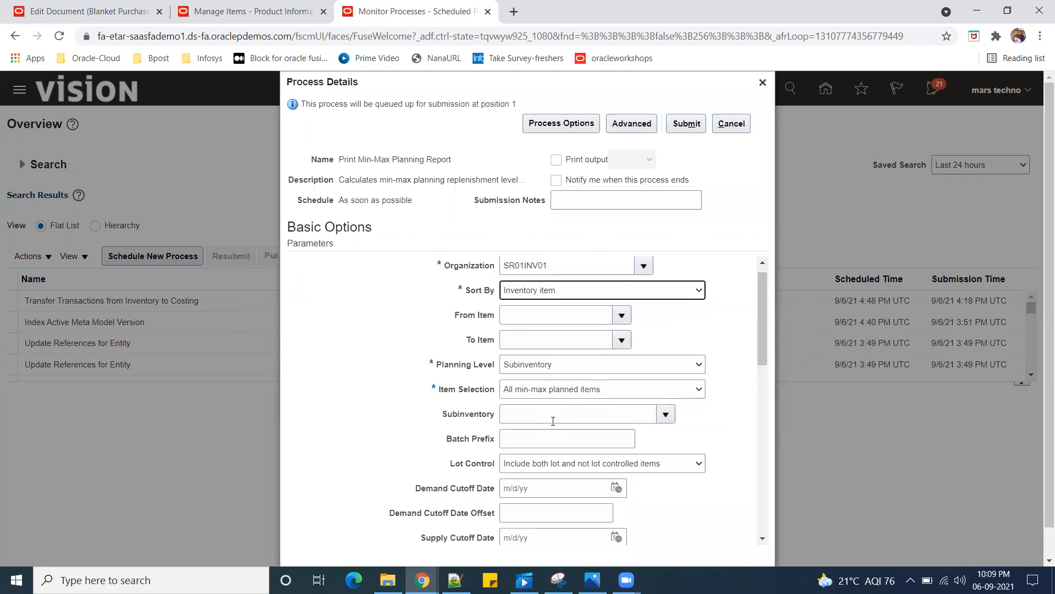
- Set the report's subinventory parameter to SR01_STOR by searching for sr01
key(Tab)
key(Tab)
key(Tab)
key(Tab)
key(Tab)
key(Tab)
key(Tab)
key(Tab)
key(Tab)
key(Tab)
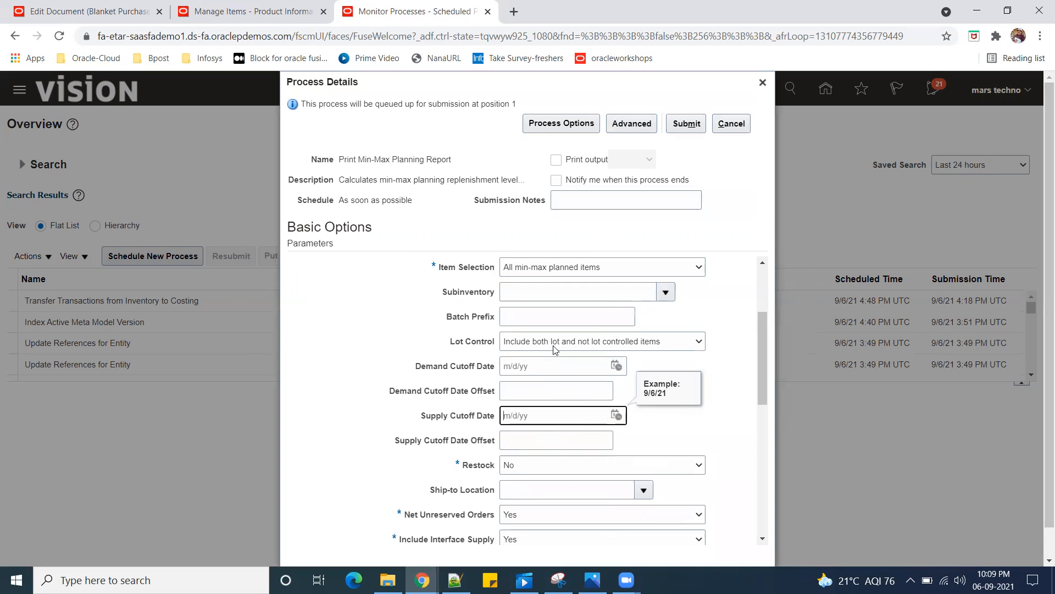
click(545, 297)
text(sr01)
key(Tab)
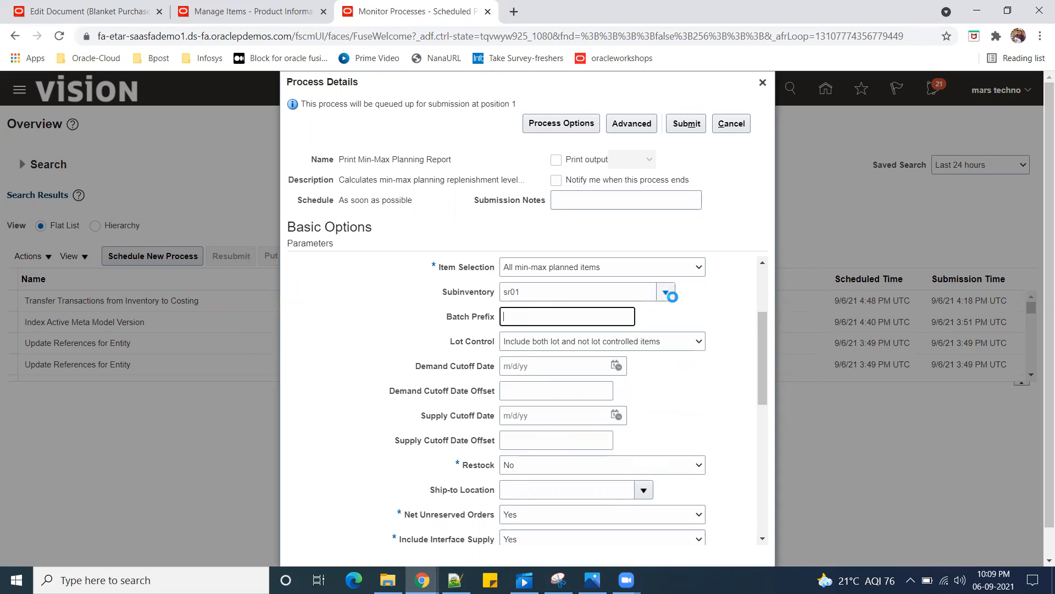
click(438, 414)
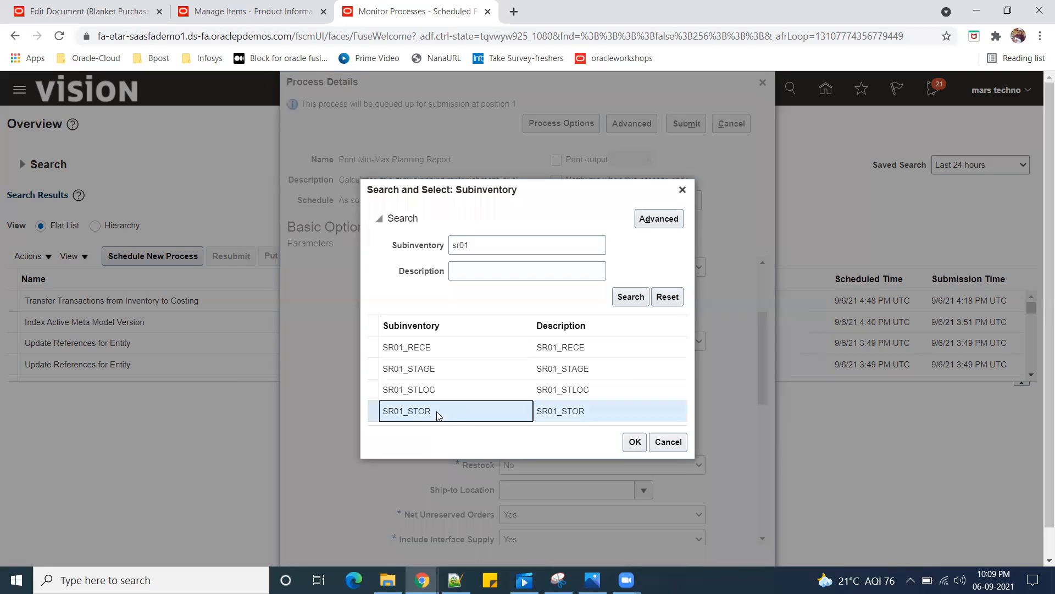
click(627, 443)
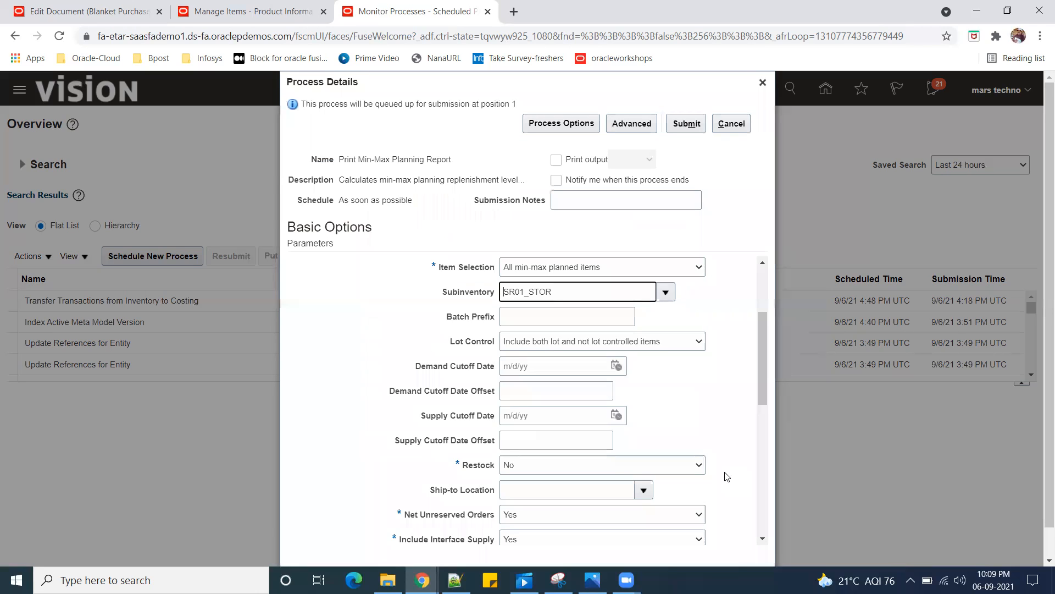
- Set Restock to Yes, submit the min-max planning report process and acknowledge the confirmation
scroll(716, 434, down, 2)
click(694, 329)
click(617, 353)
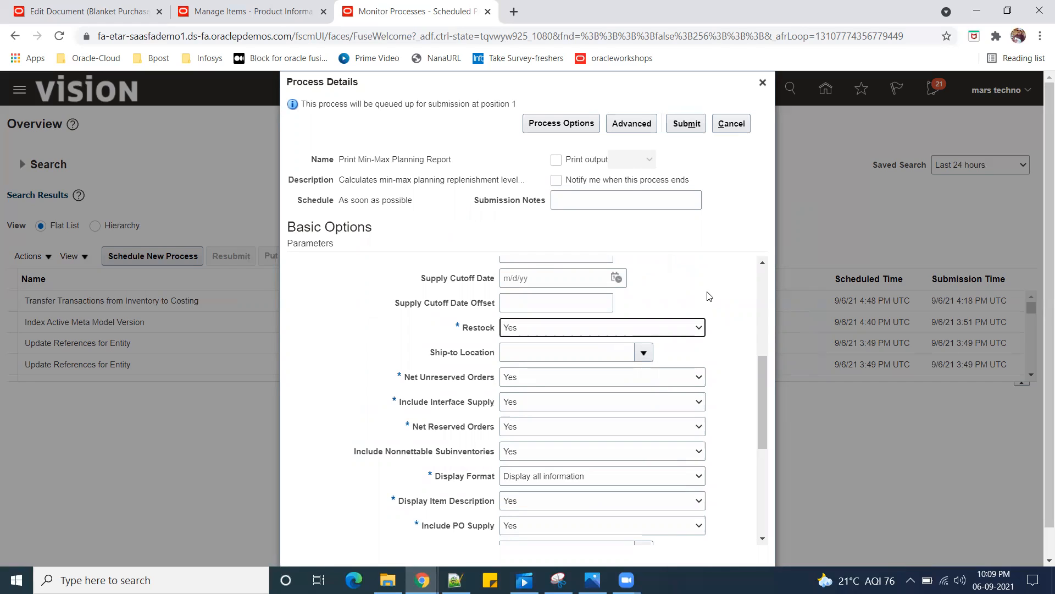
scroll(709, 296, up, 5)
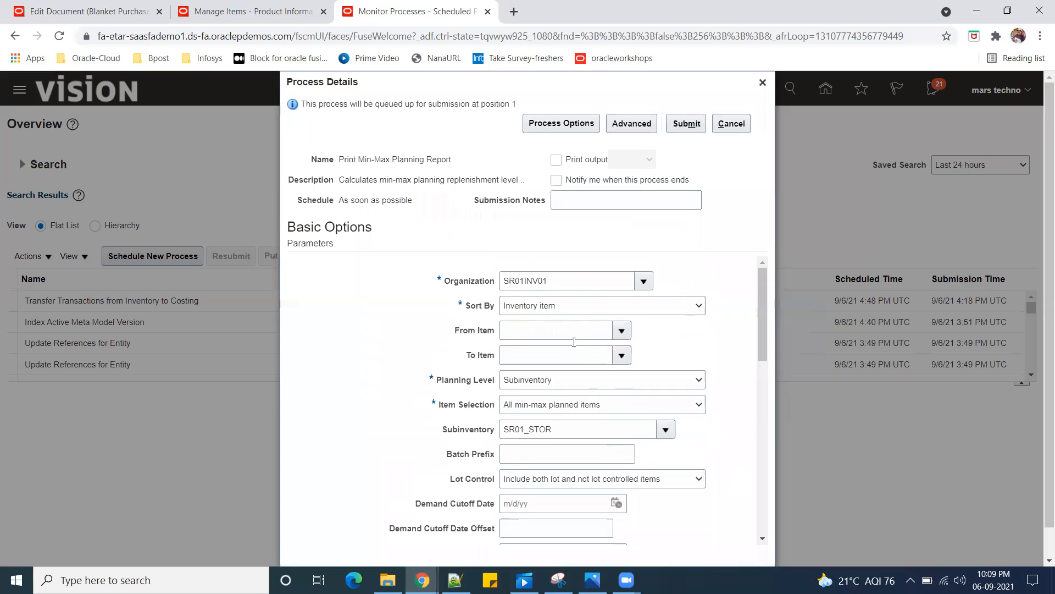
click(685, 123)
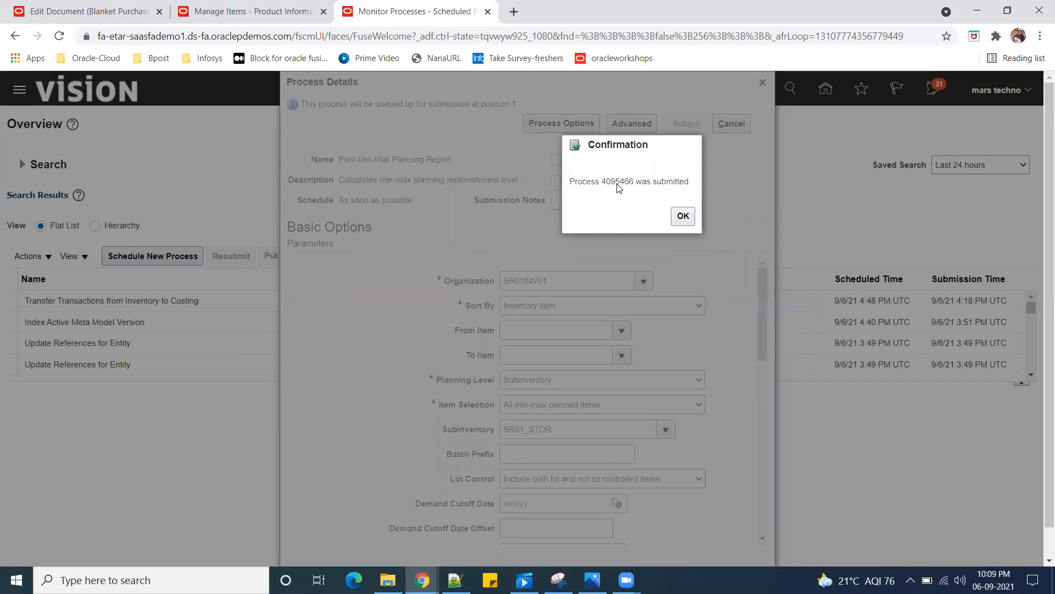
click(683, 215)
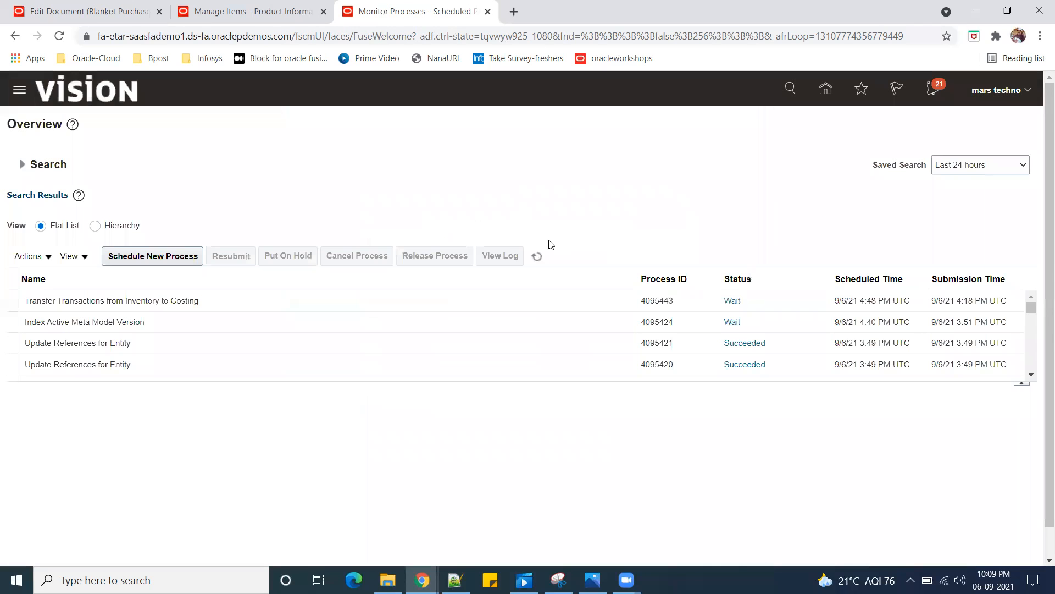
- Refresh the process list until the Print Min-Max Planning Report run finishes and show its output details
click(537, 256)
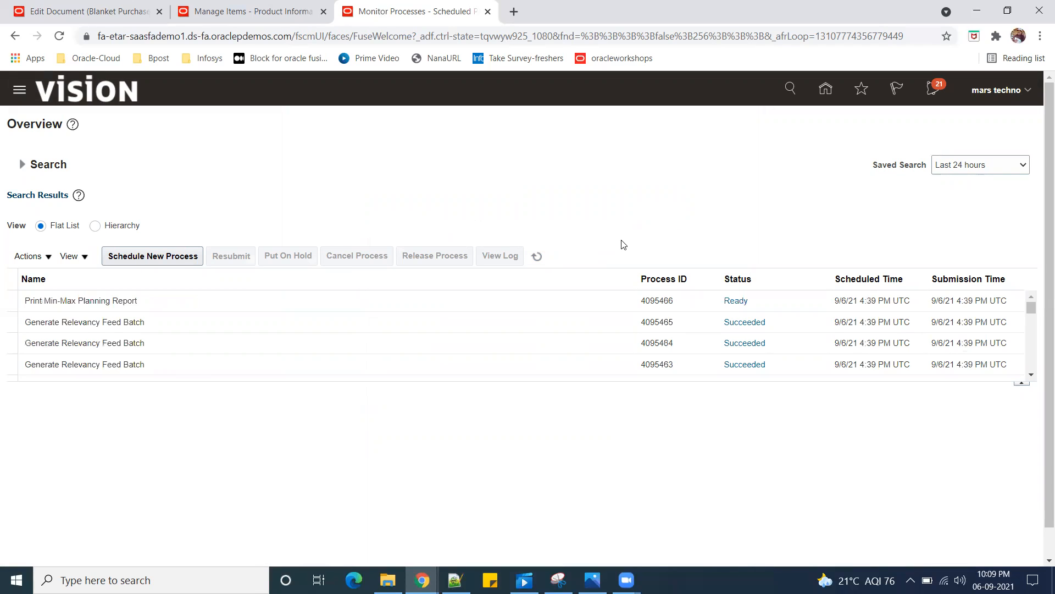
click(536, 256)
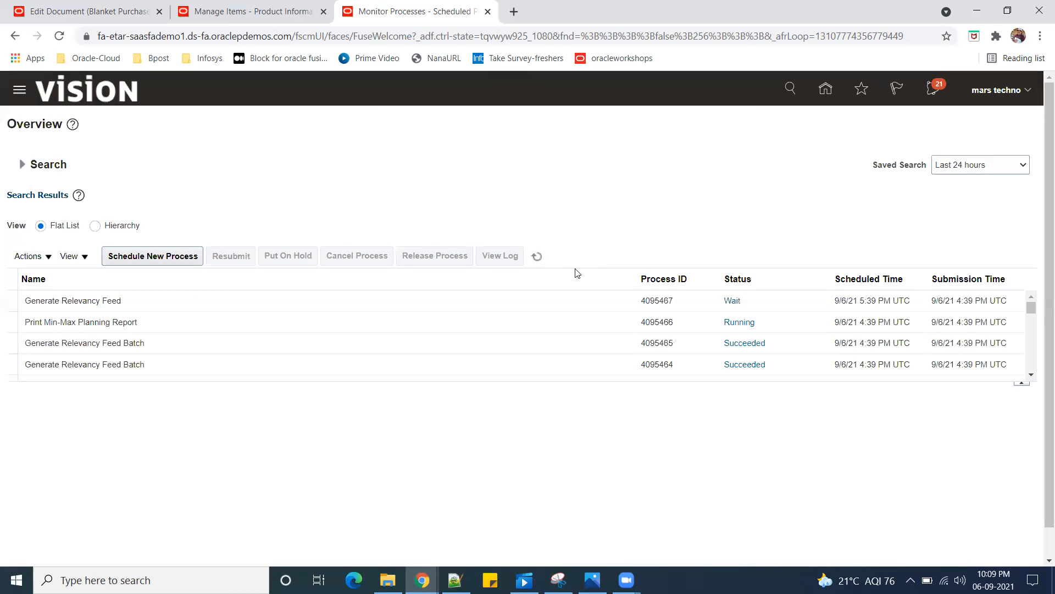
click(537, 256)
click(537, 256)
click(537, 257)
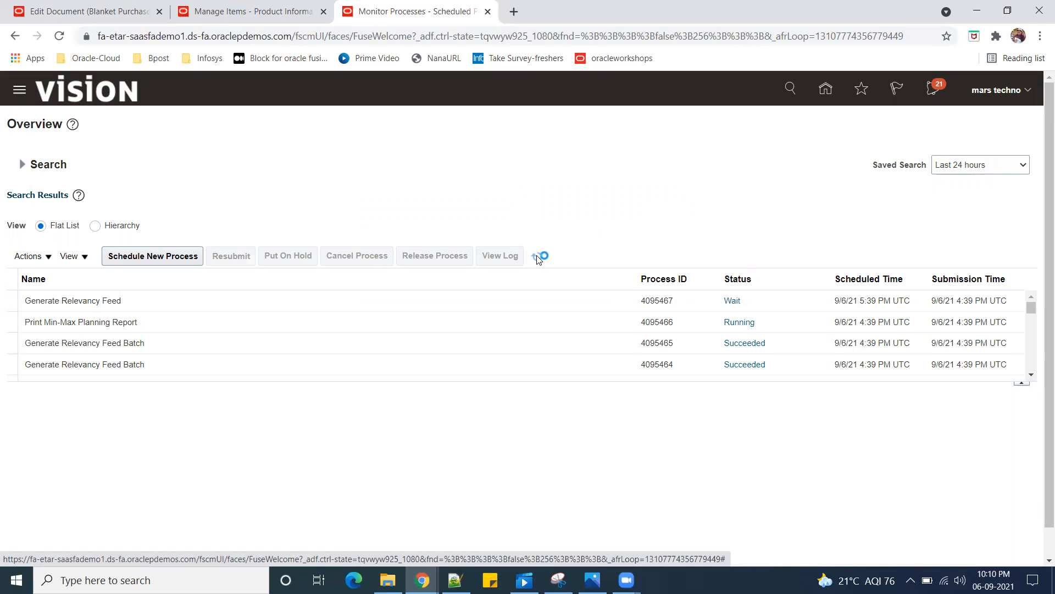
click(309, 325)
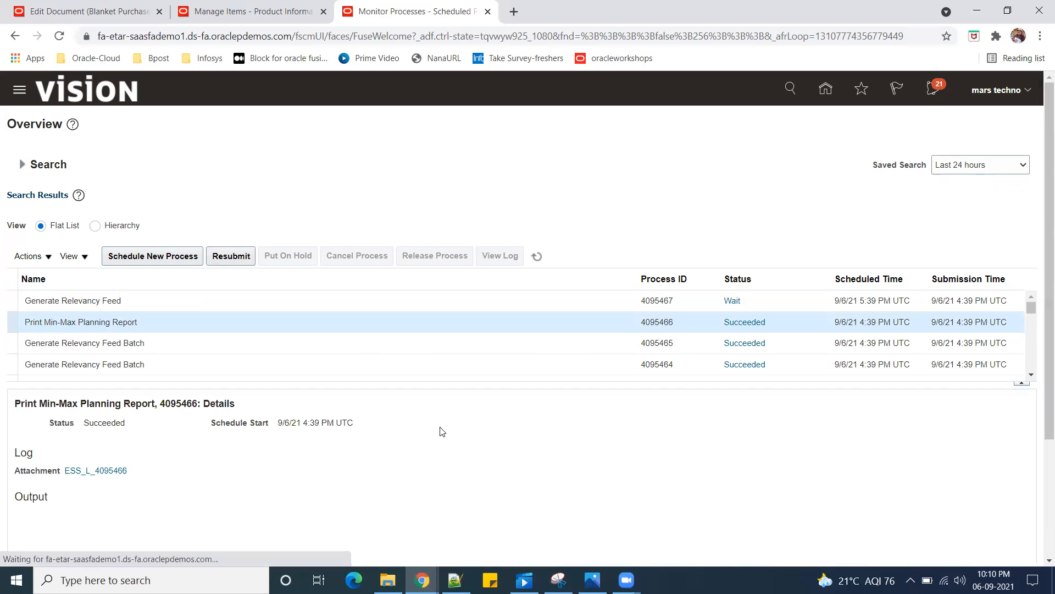
scroll(445, 431, down, 2)
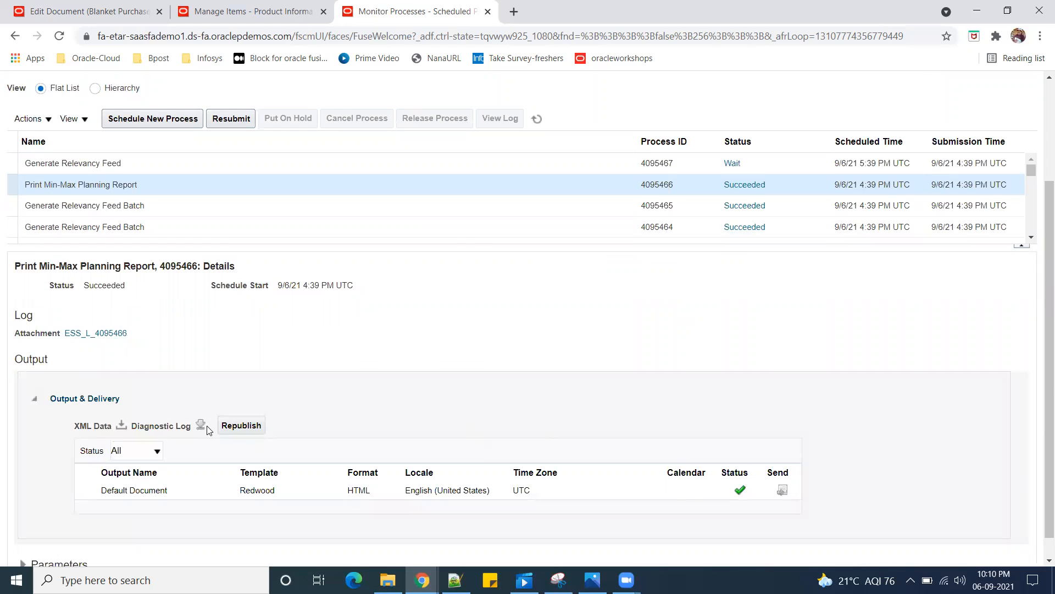
- Republish the min-max report as PDF, maximize its window and review the item quantities for subinventory SR01_STOR
click(242, 428)
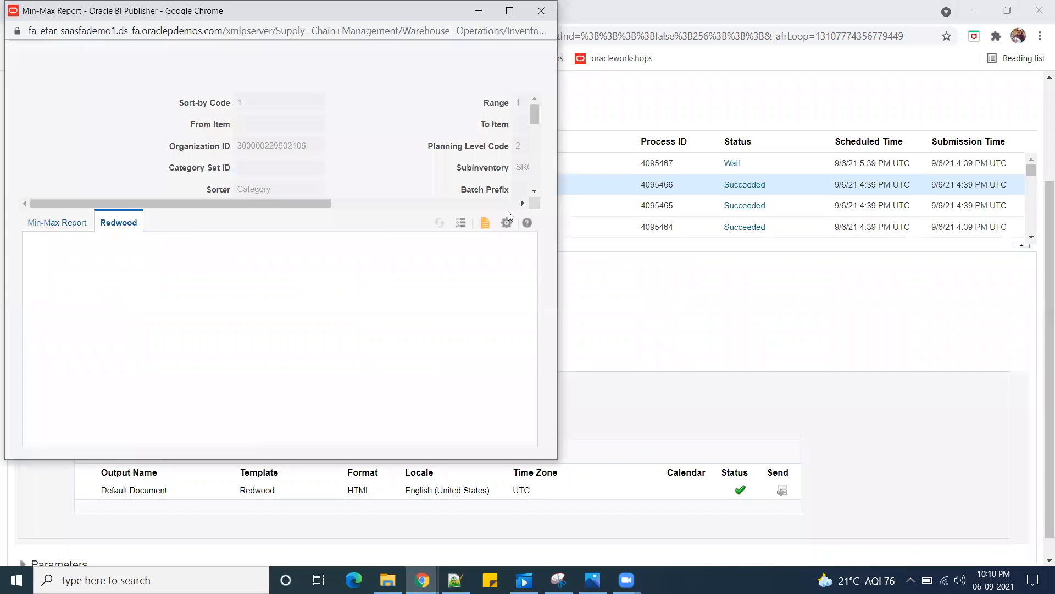
click(486, 224)
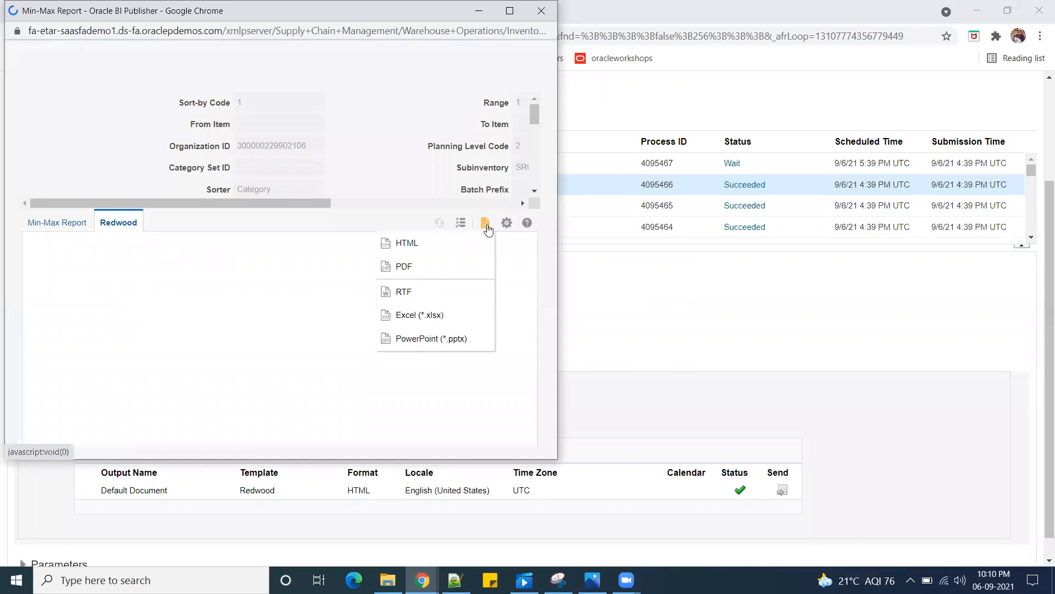
click(436, 265)
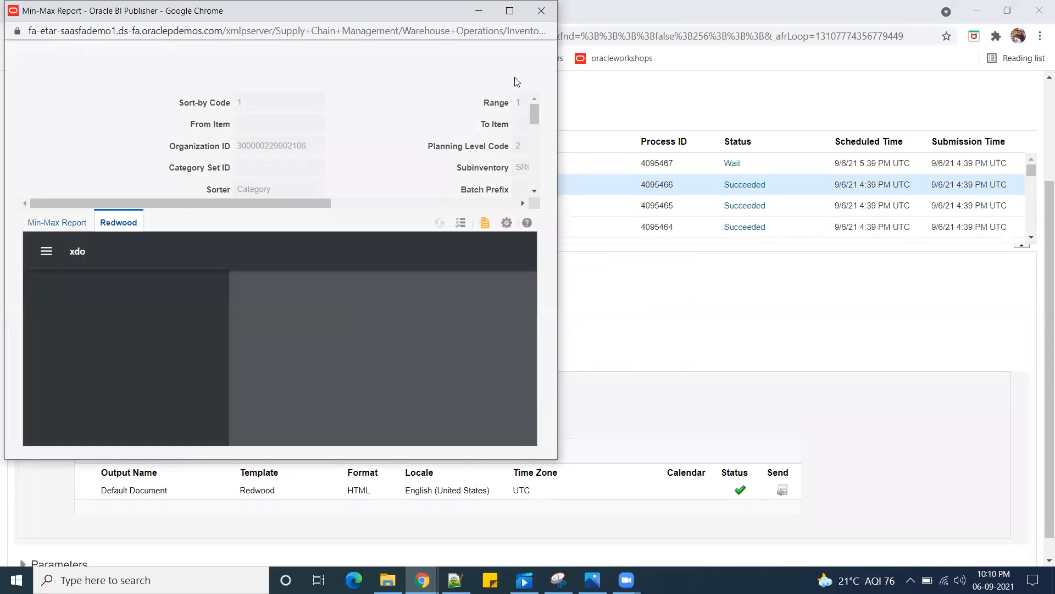
drag(523, 7, 675, 104)
click(662, 107)
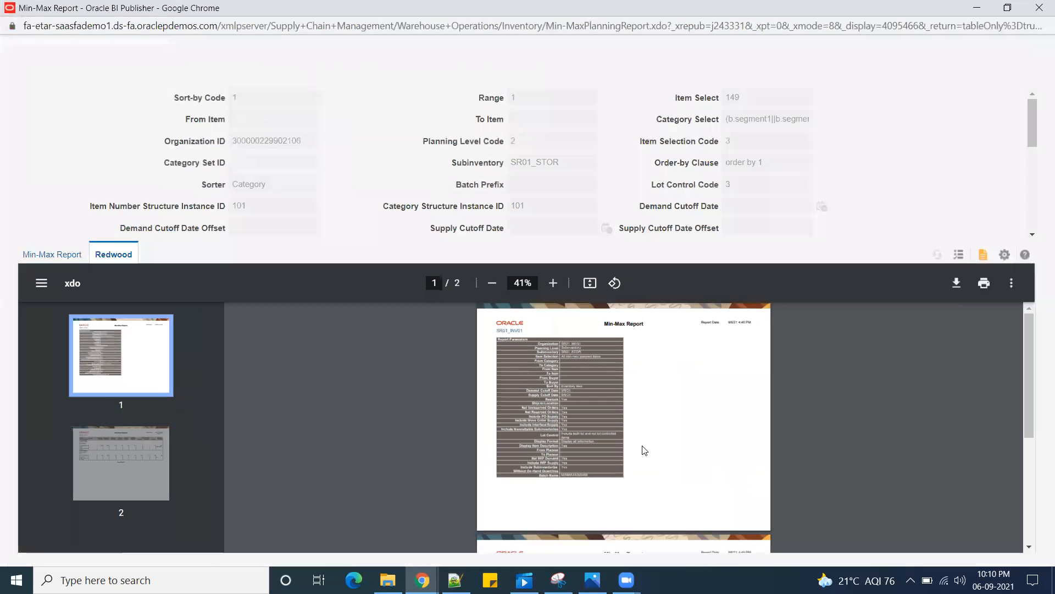
scroll(639, 435, up, 5)
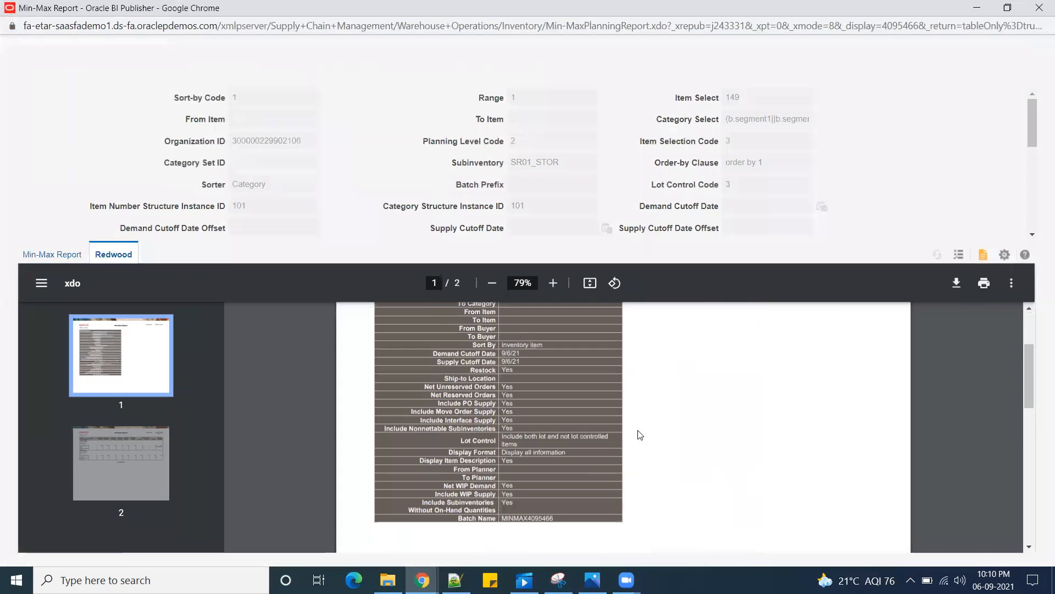
scroll(639, 429, down, 10)
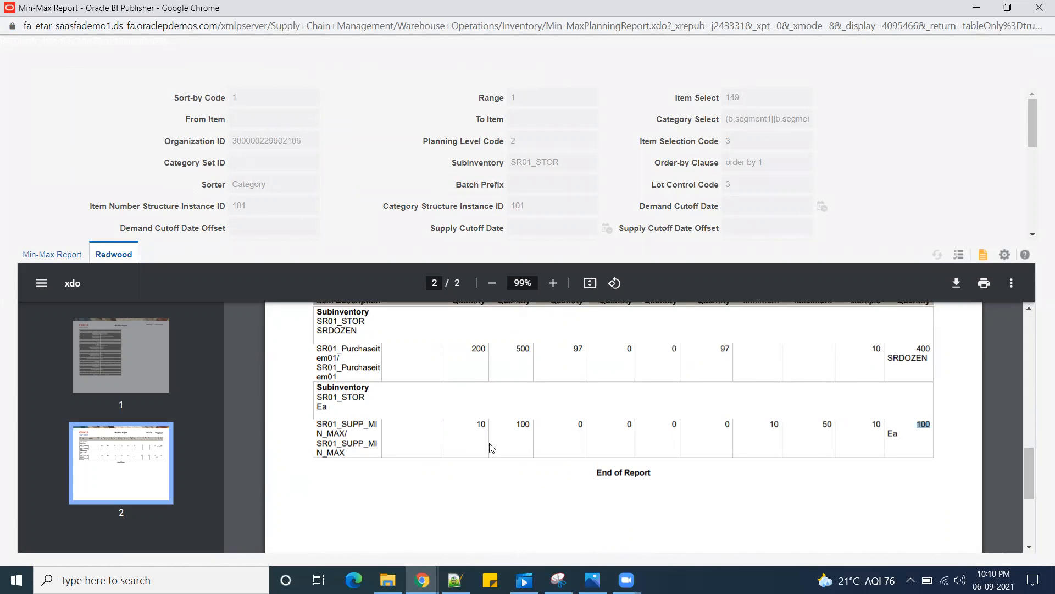
scroll(517, 447, up, 3)
scroll(586, 400, down, 1)
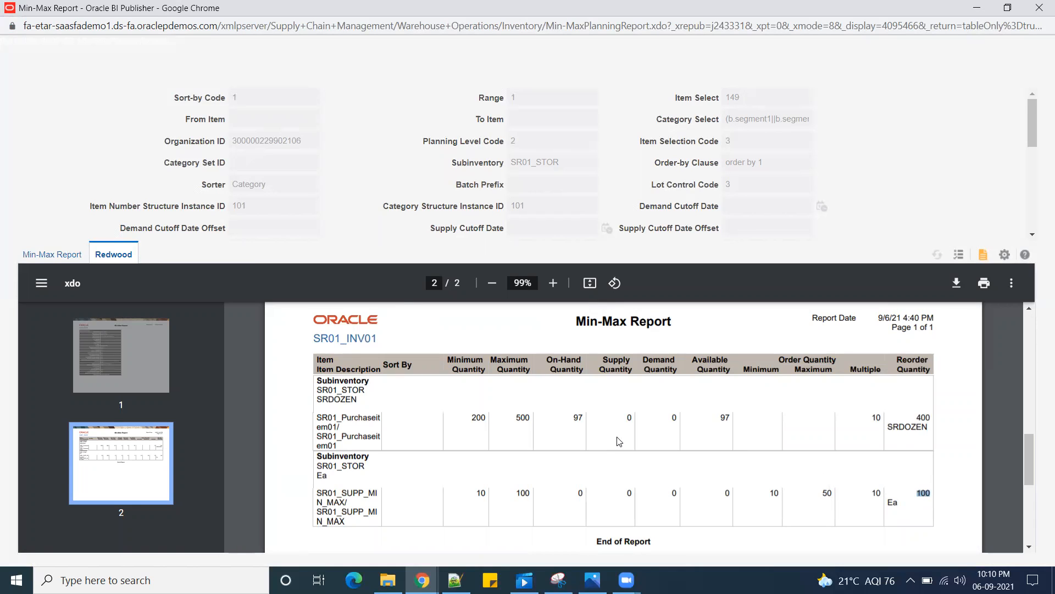
- Copy the report's batch name MINMAX4095466 into the Notepad++ notes, three lines below the item name, and close the report window
scroll(651, 427, up, 5)
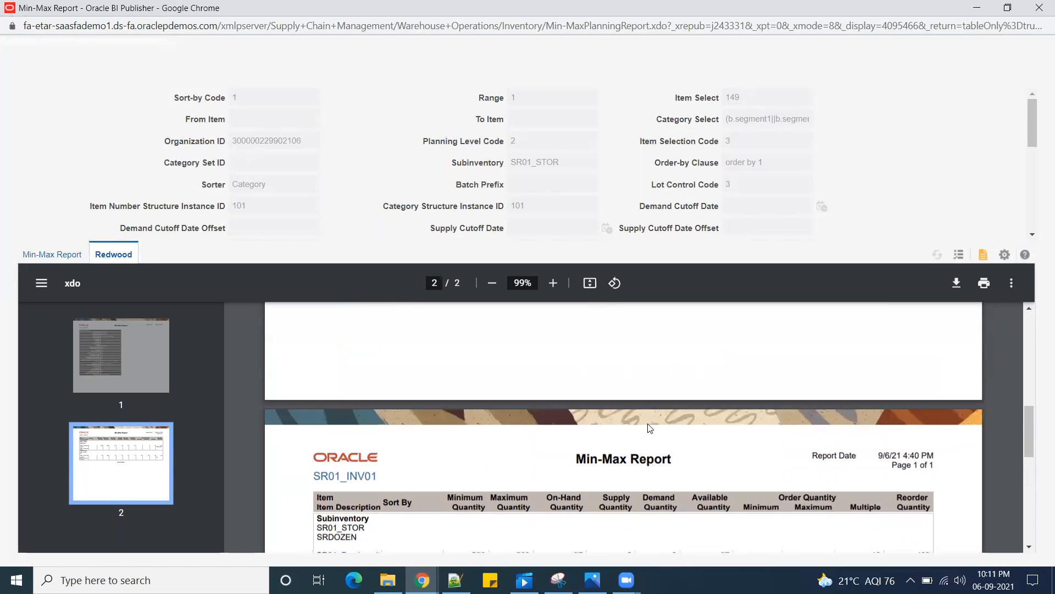
double_click(503, 403)
key(ctrl+c)
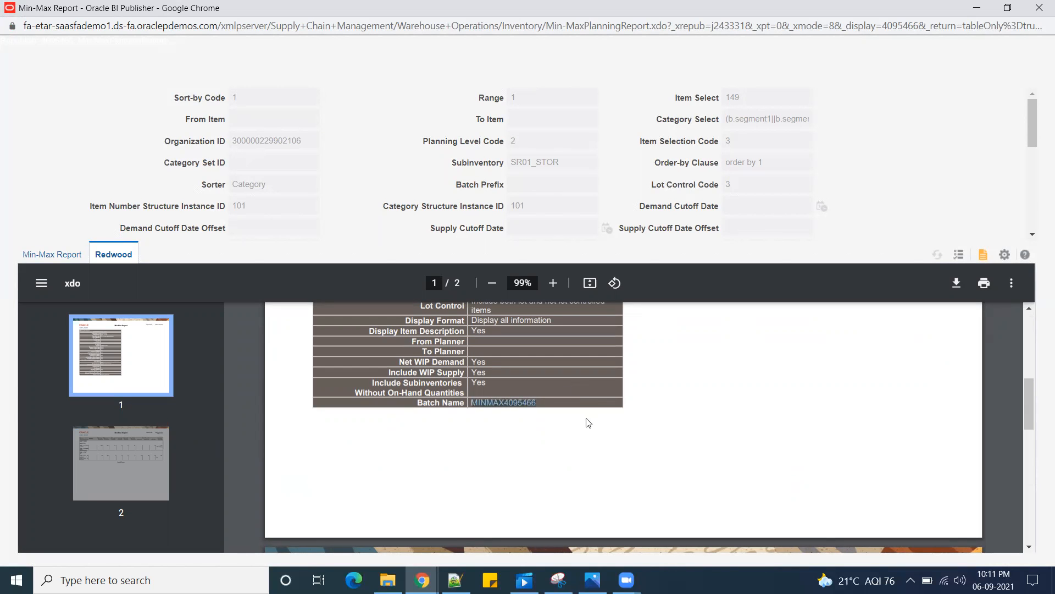
click(455, 579)
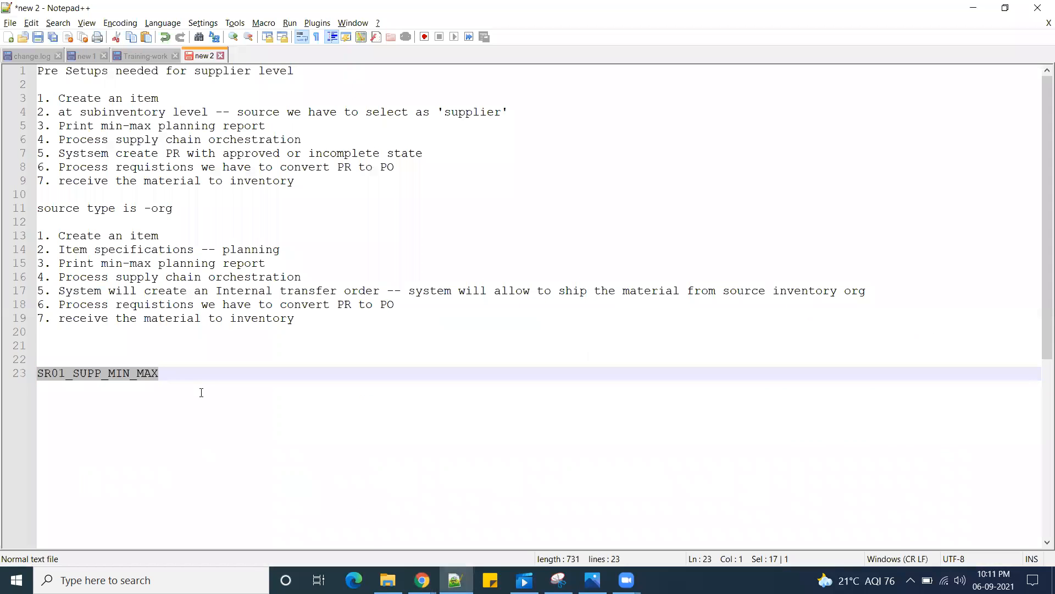
click(203, 380)
key(Return)
key(Return)
key(Return)
key(ctrl+v)
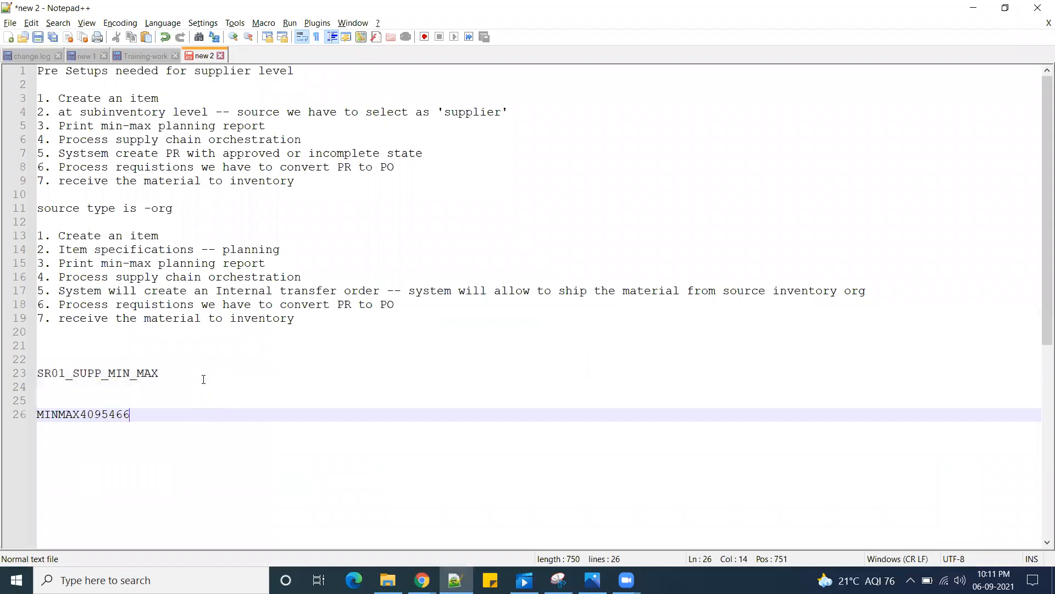
key(alt+Tab)
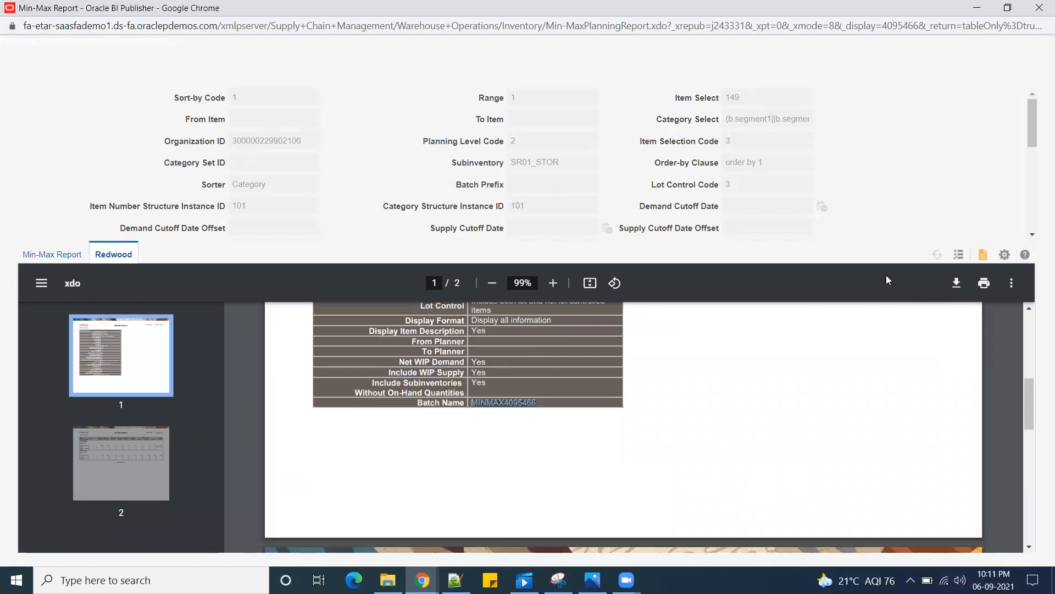
click(1040, 7)
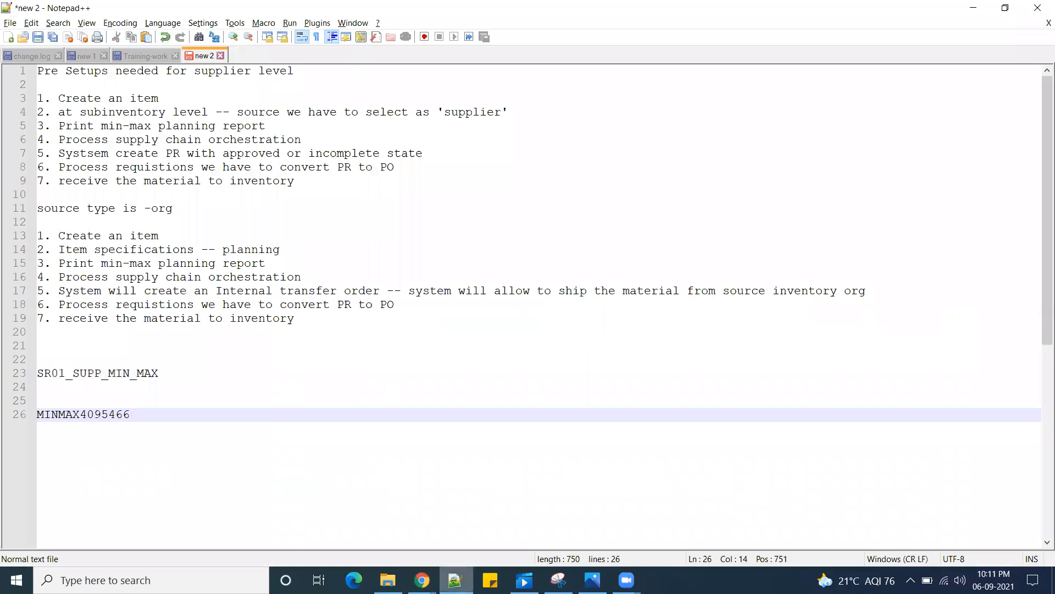
- Switch to the Monitor Processes page in Chrome and start scheduling a new process
mouse_move(421, 578)
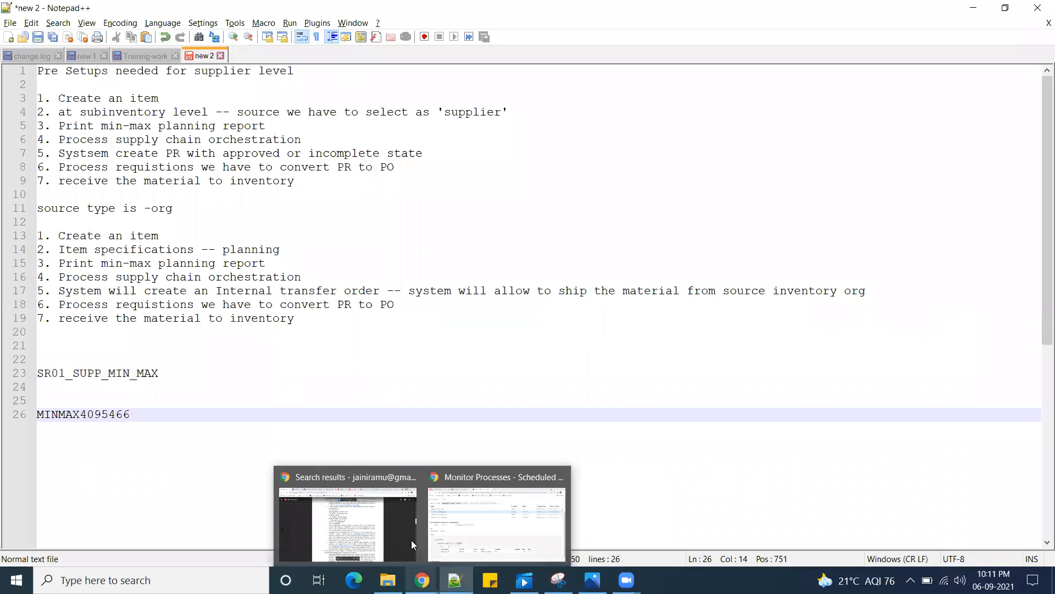
click(473, 536)
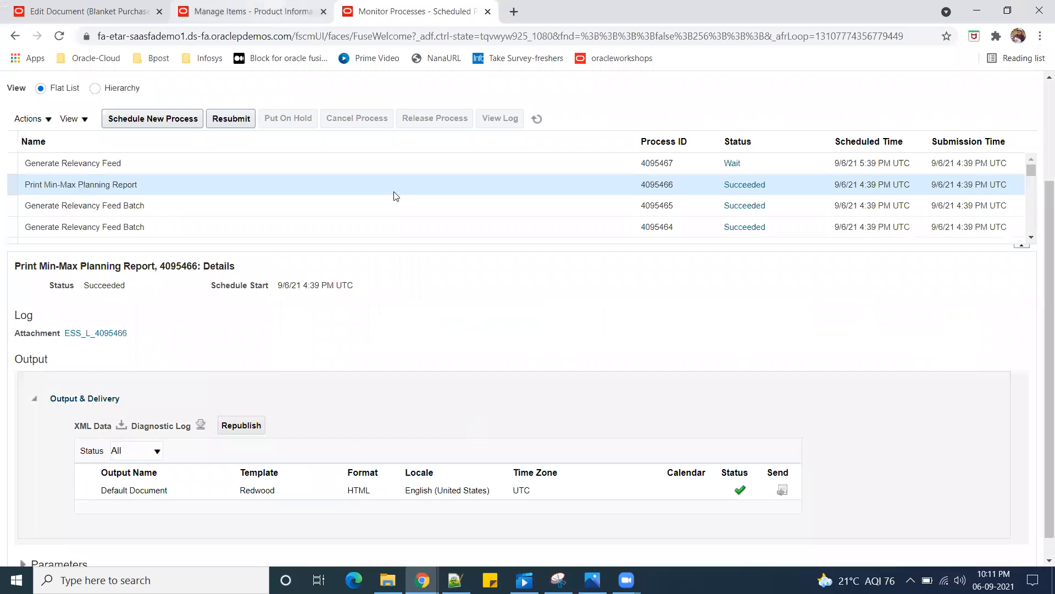
scroll(307, 282, up, 3)
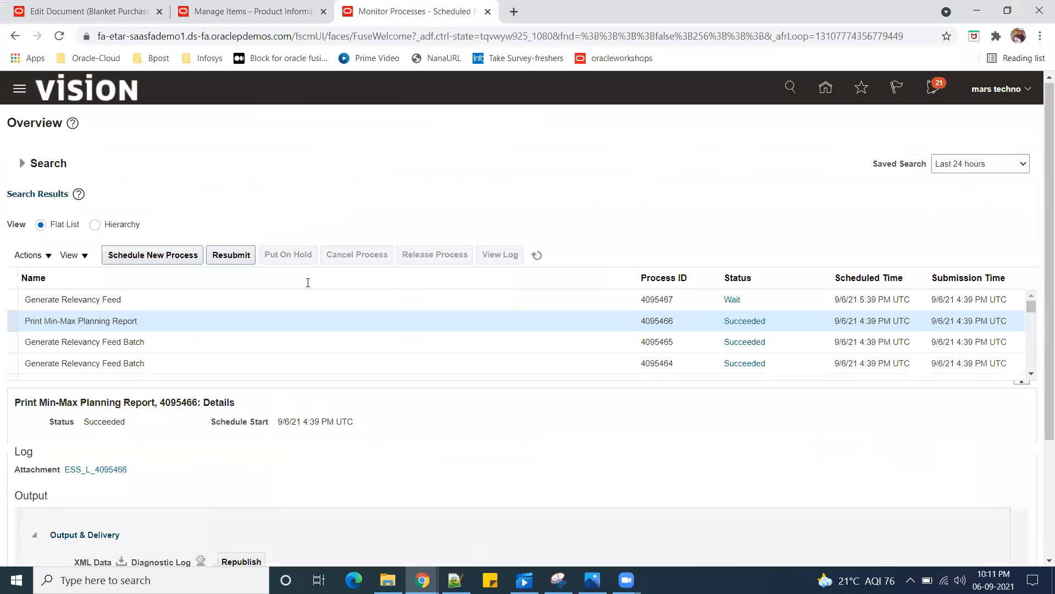
click(166, 256)
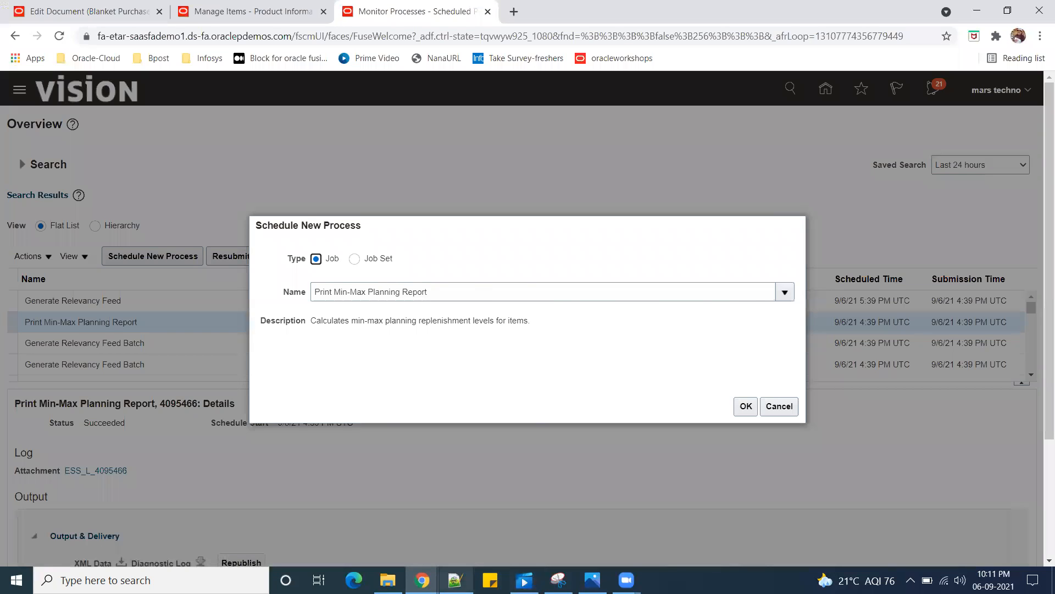
- Copy the process name "Process supply chain orchestration" from the Training-work notes in Notepad++
click(454, 580)
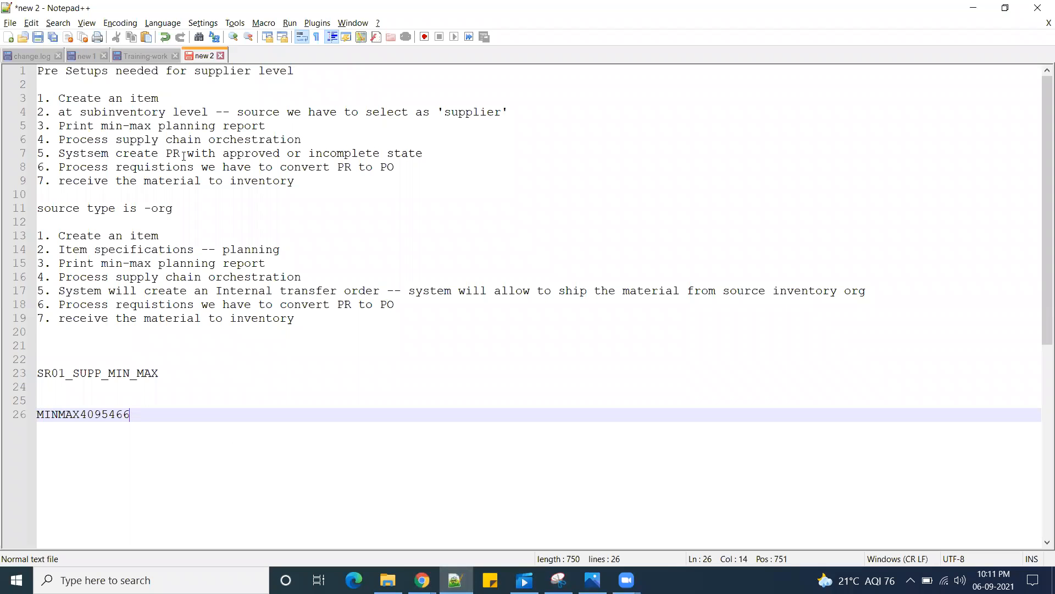
click(86, 57)
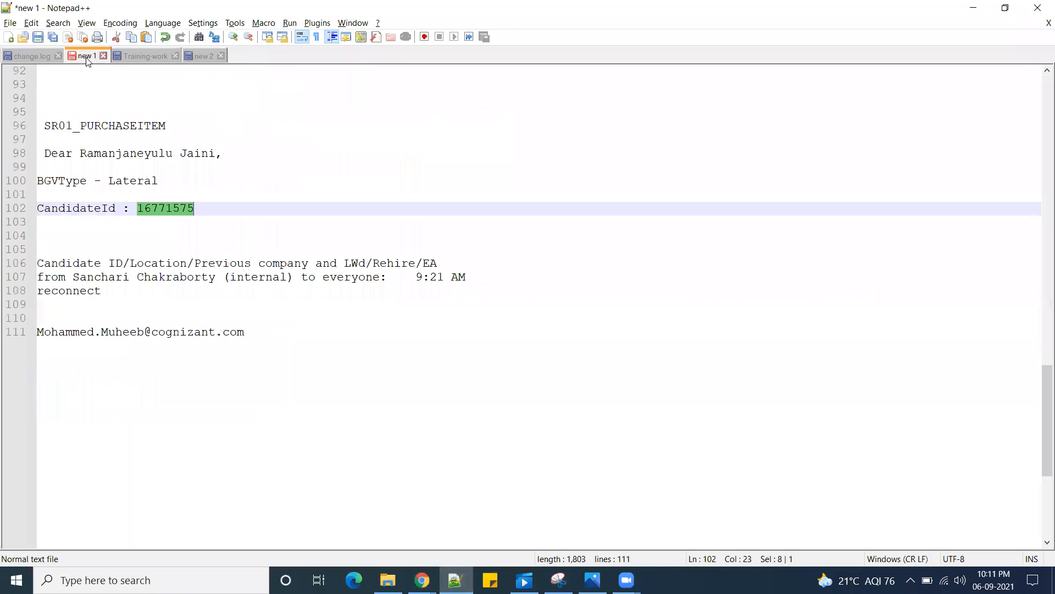
click(152, 65)
click(261, 294)
drag(280, 251, 39, 259)
click(40, 258)
click(287, 258)
click(288, 251)
drag(232, 247, 37, 249)
key(ctrl+c)
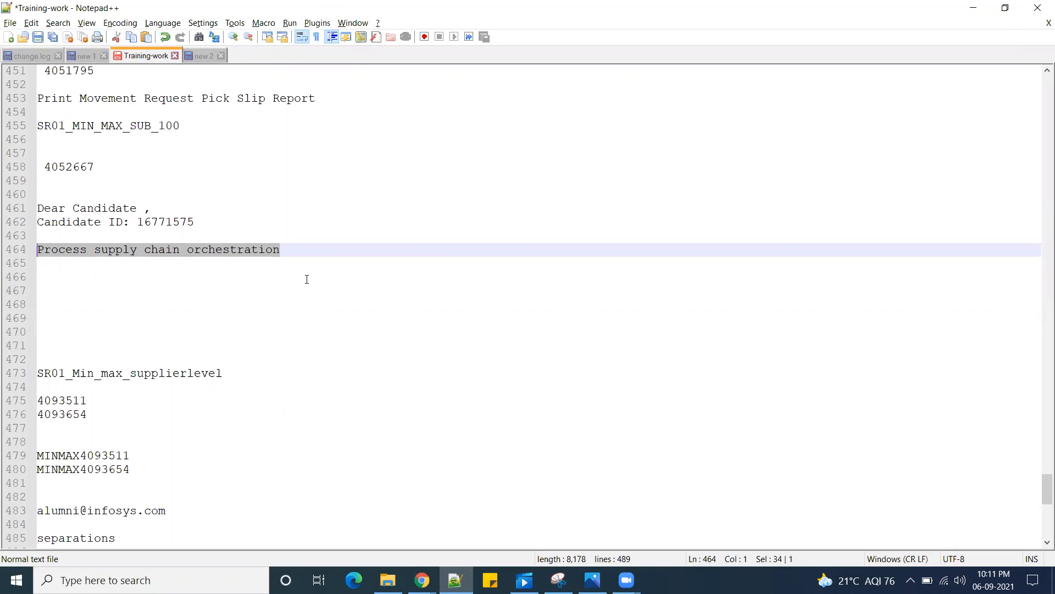
key(alt+Tab)
triple_click(465, 289)
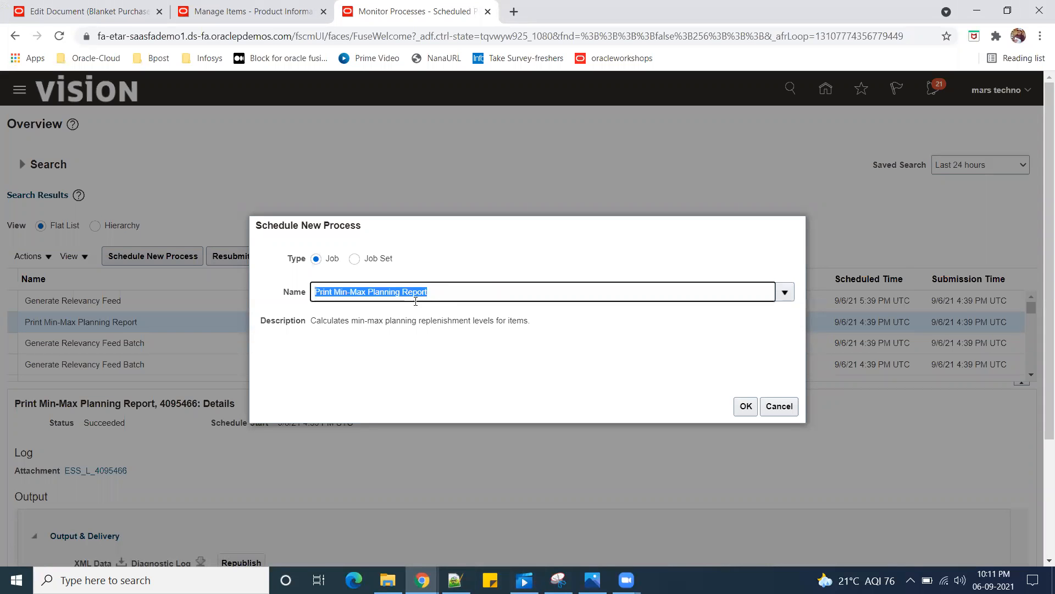
key(ctrl+v)
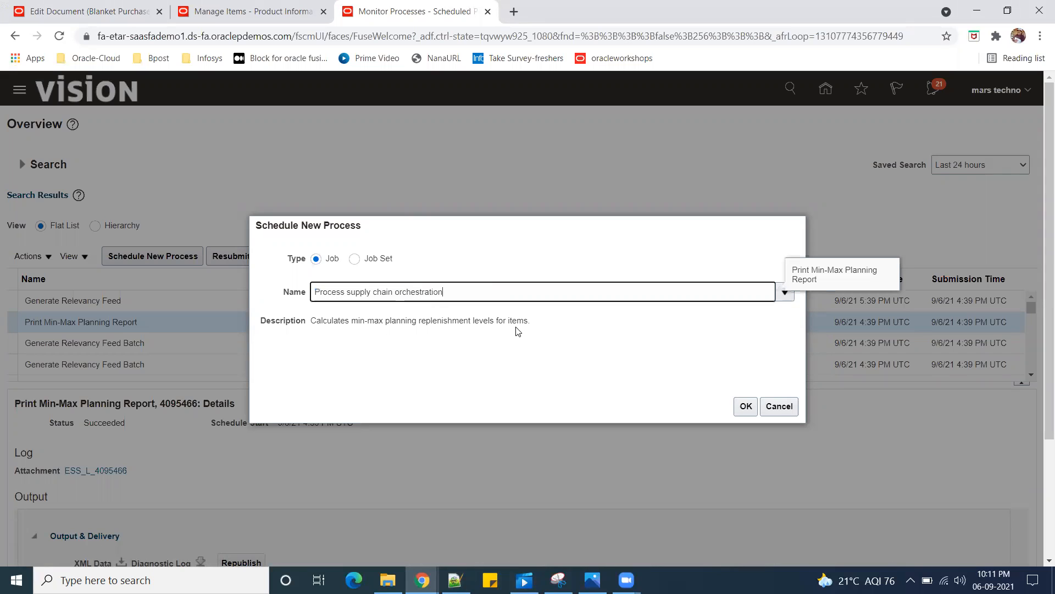
click(745, 405)
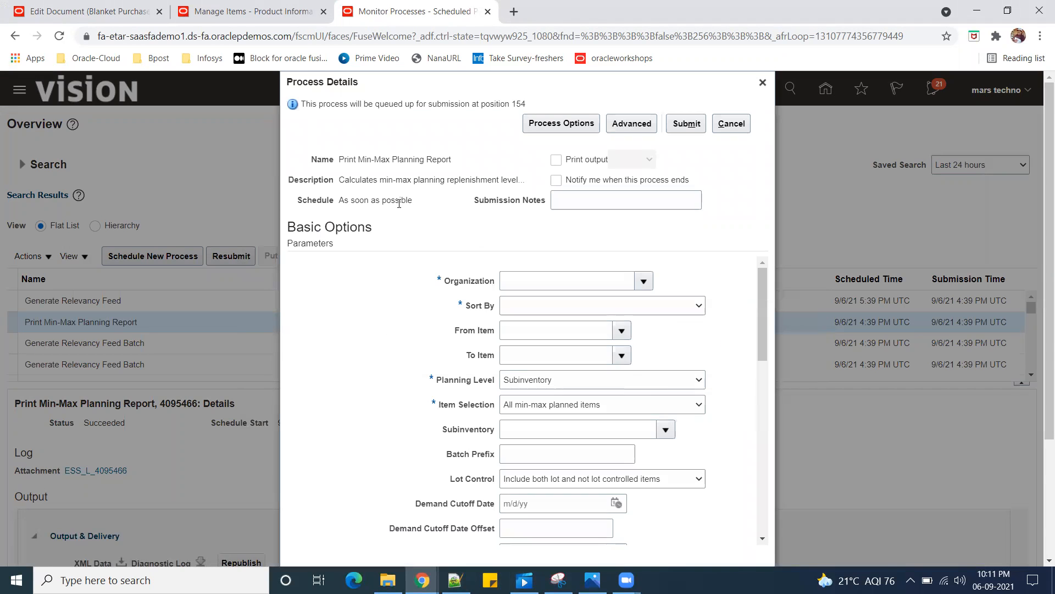
click(762, 82)
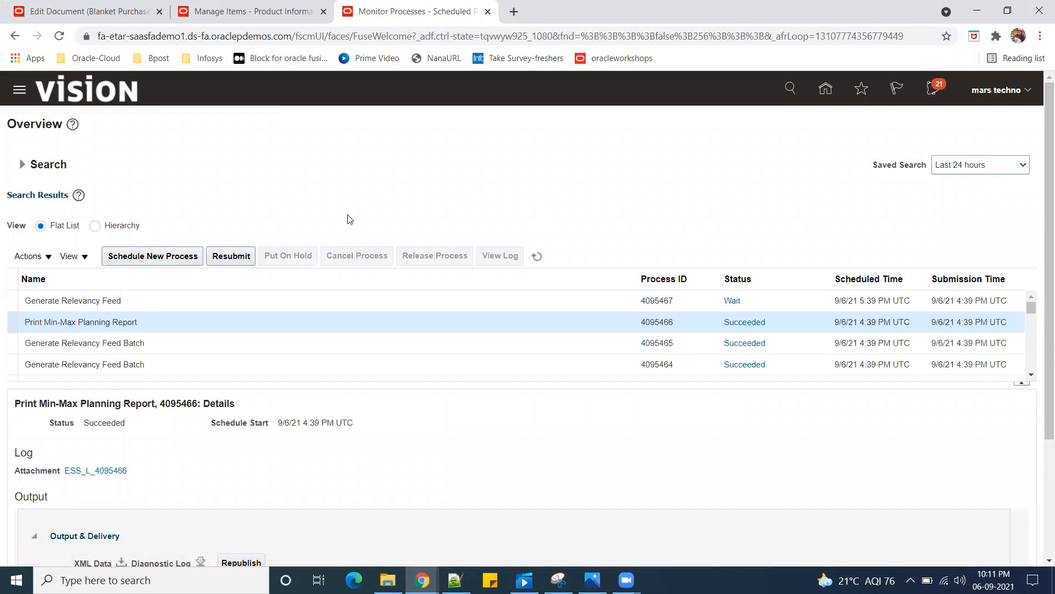
- Start scheduling a new process in Chrome and search the process names for "Process supply chain orchestration"
click(218, 303)
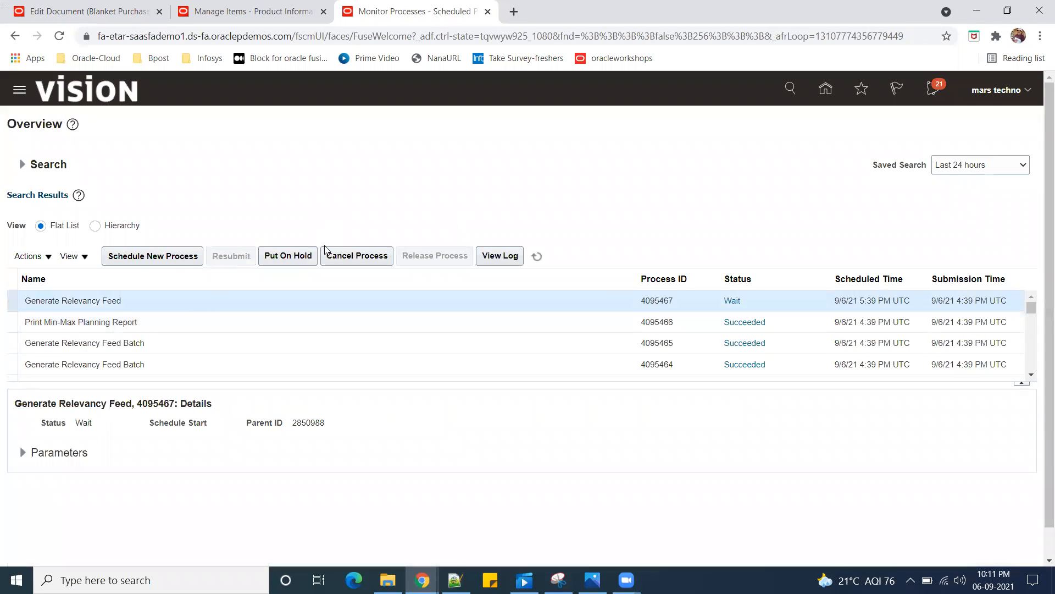
click(148, 261)
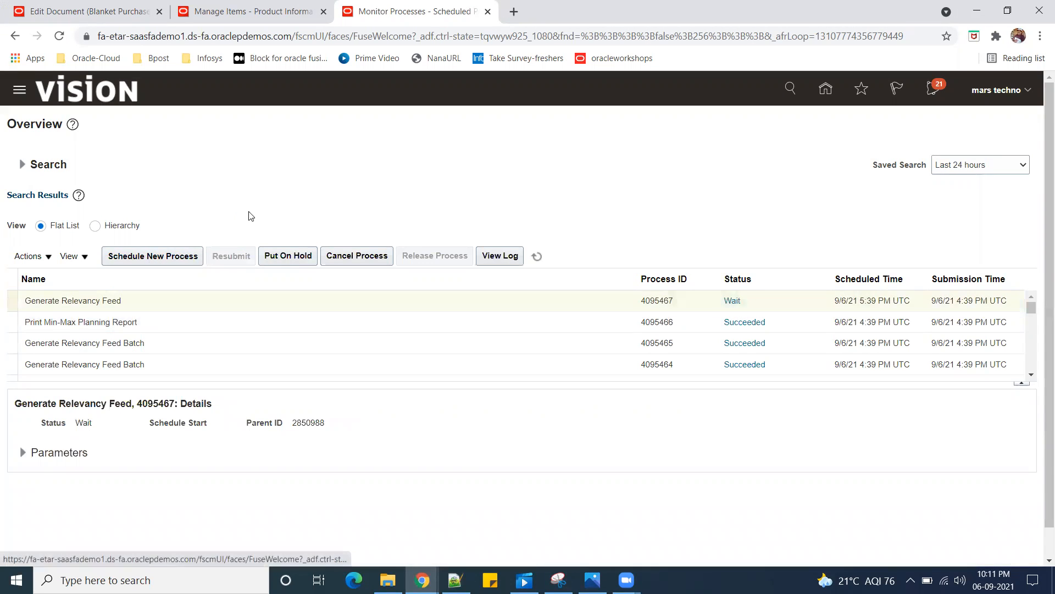
click(464, 290)
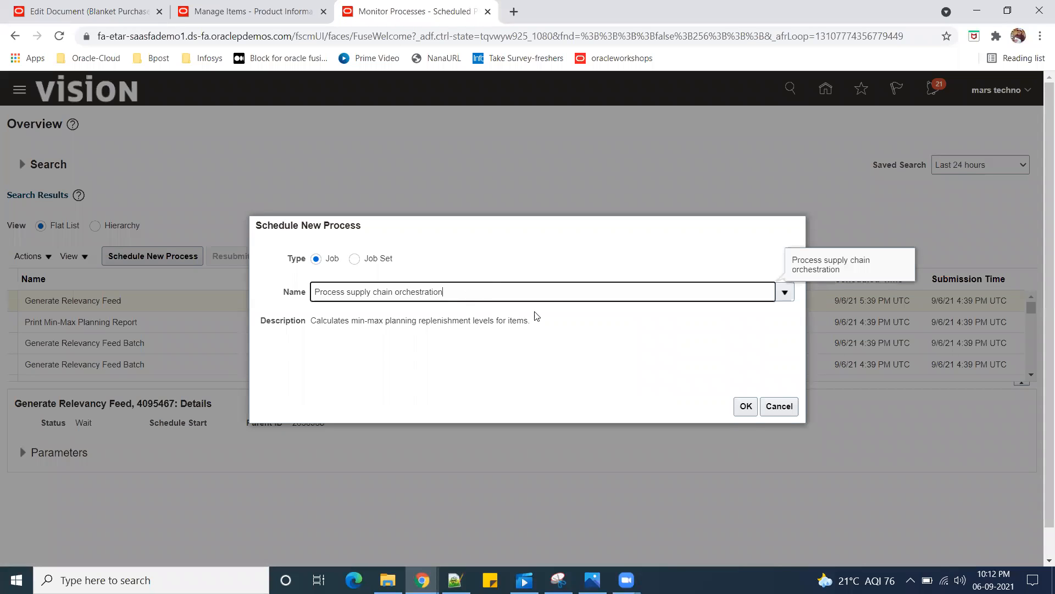
key(Tab)
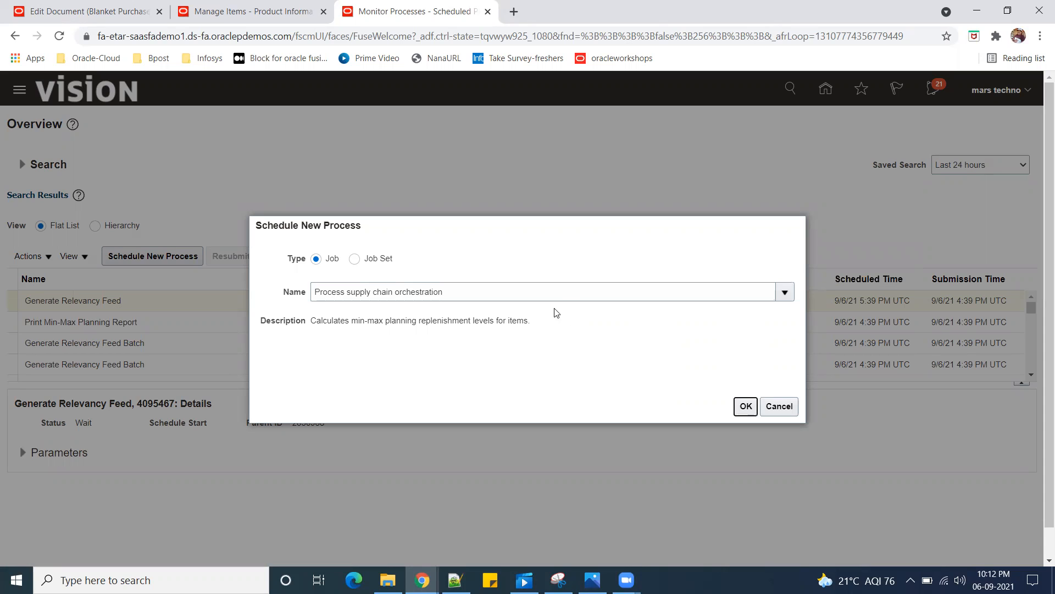
click(629, 245)
click(781, 293)
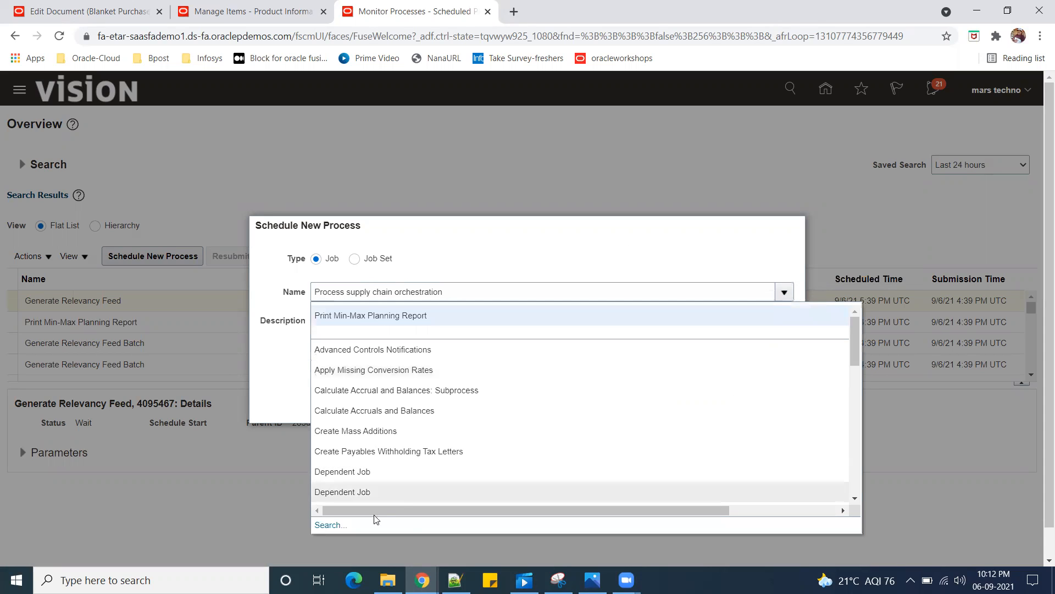
click(317, 526)
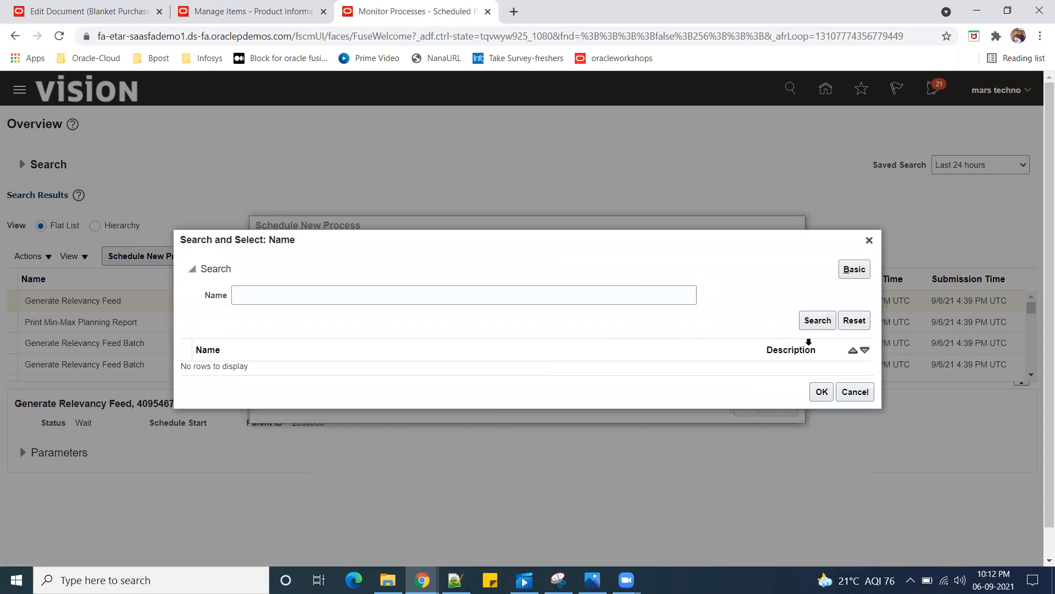
click(326, 287)
key(ctrl+v)
click(815, 320)
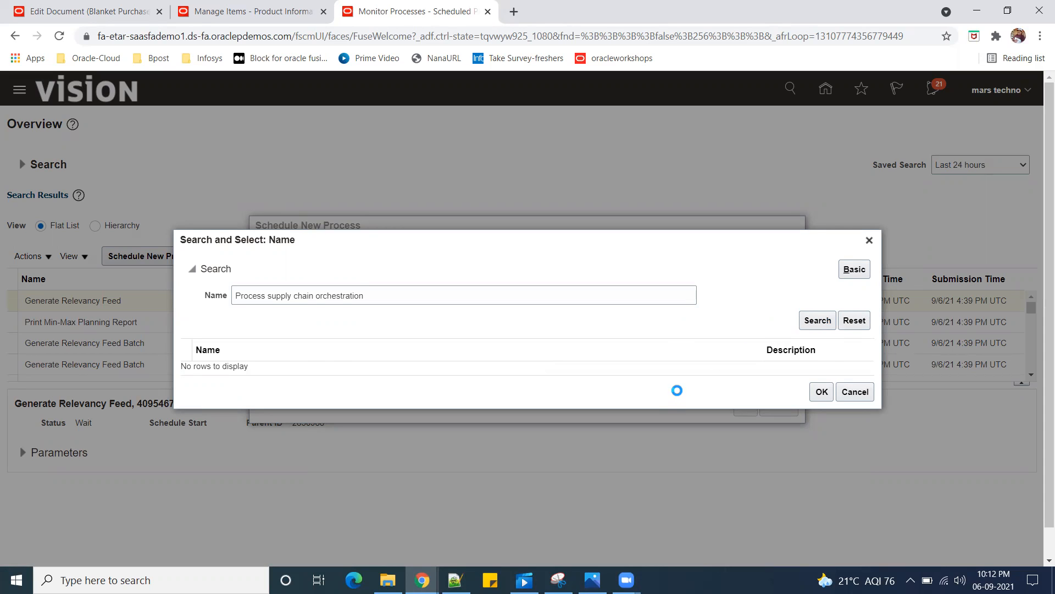
- Choose Process Supply Chain Orchestration Interface as the process and open its process details
click(428, 360)
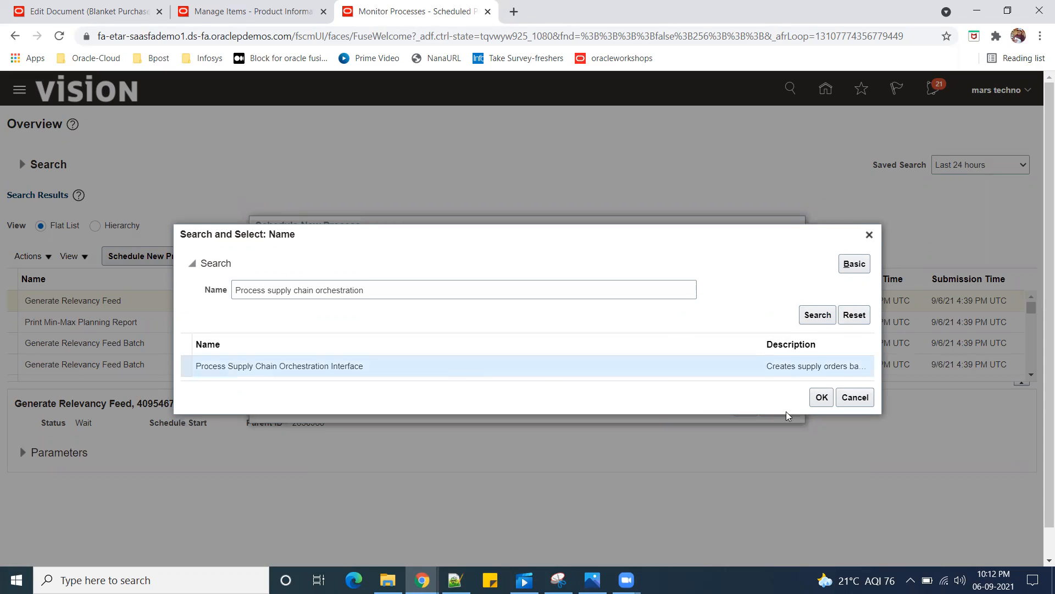
click(821, 398)
click(745, 406)
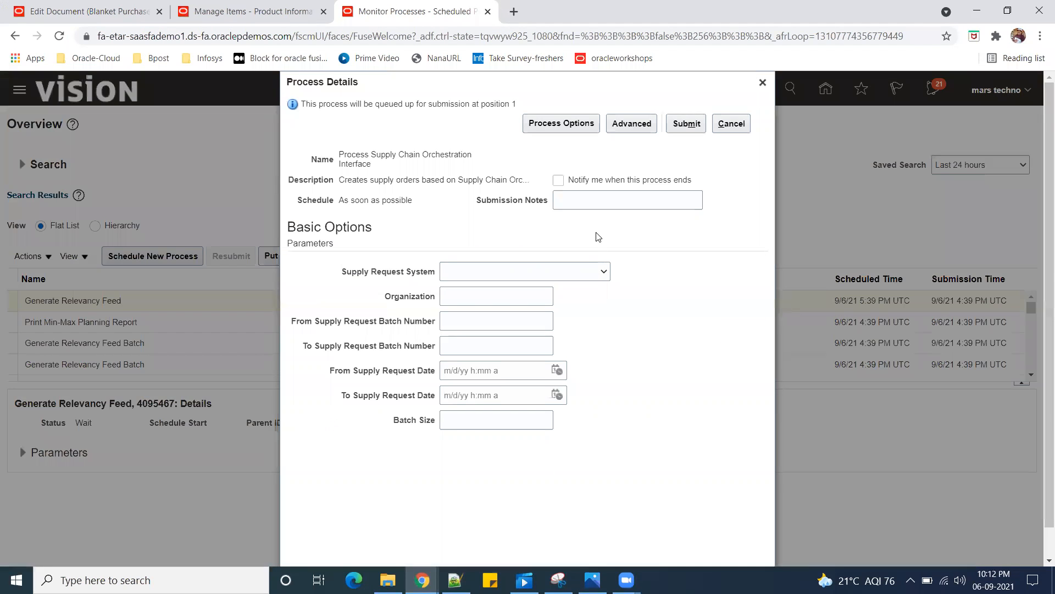
- Set the Supply Request System to Oracle Fusion Inventory Management
click(605, 272)
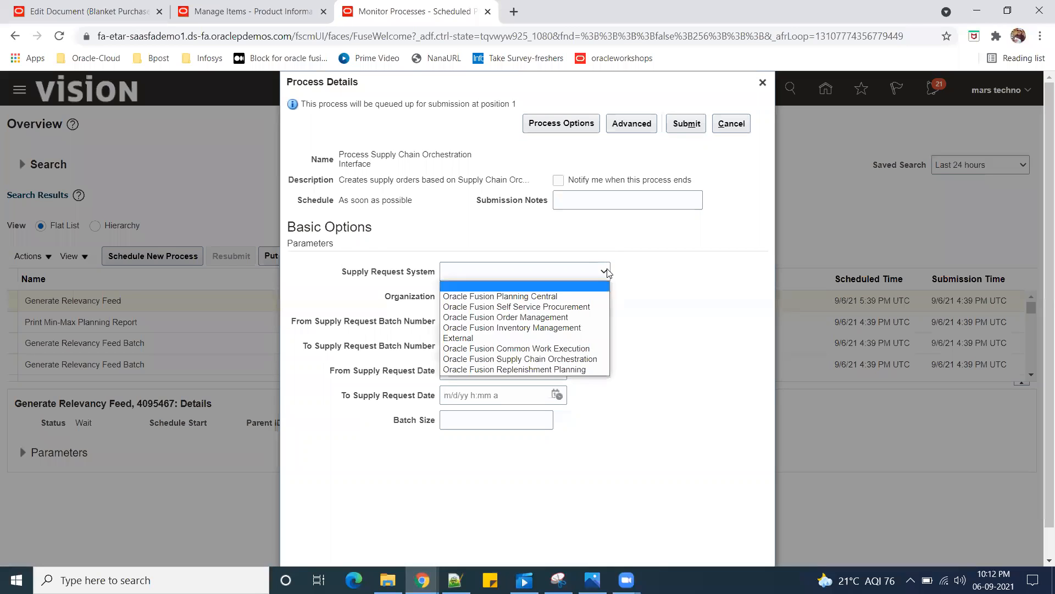
click(567, 328)
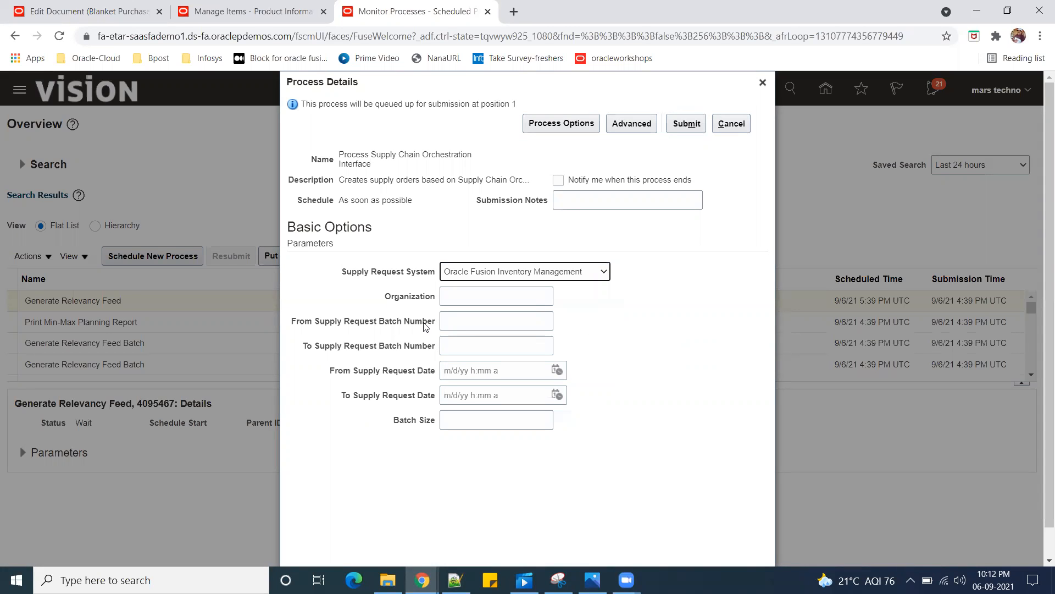
drag(387, 302, 431, 307)
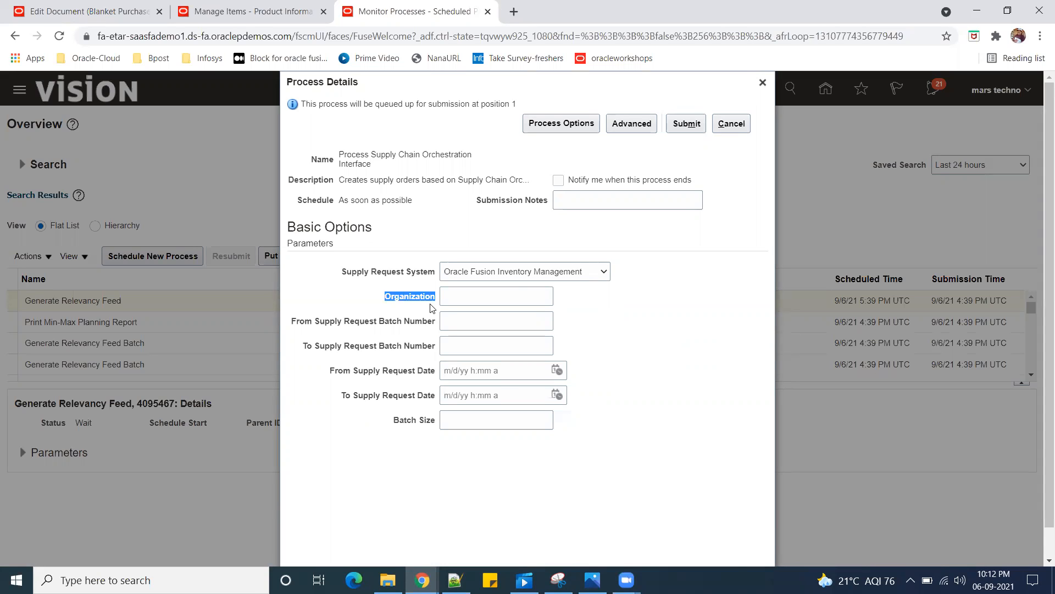
- Fill the From and To Supply Request Batch Number with MINMAX4095466, copied from the new 2 notes in Notepad++
click(477, 320)
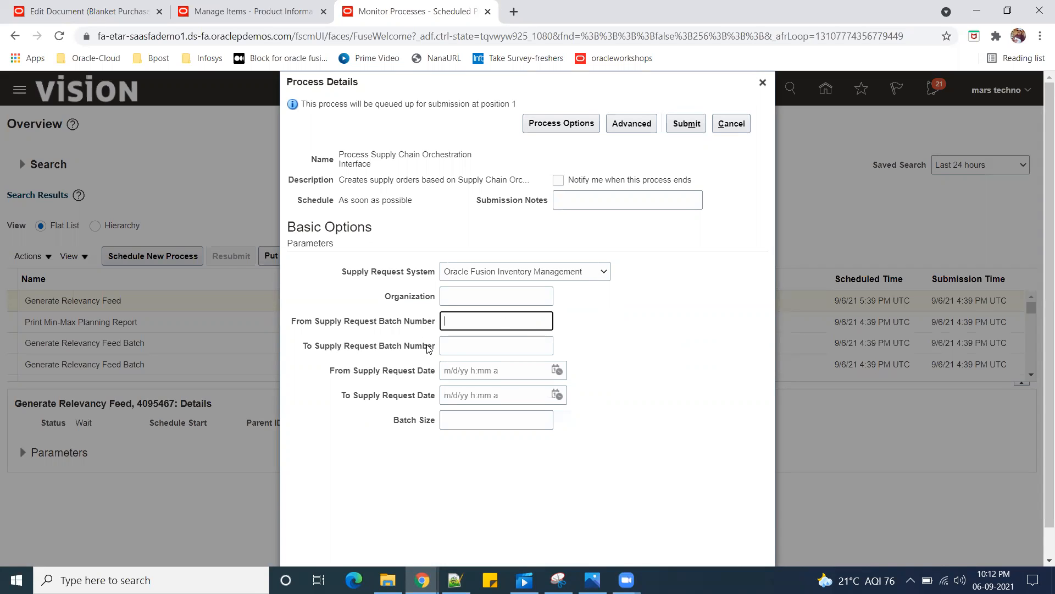
click(455, 579)
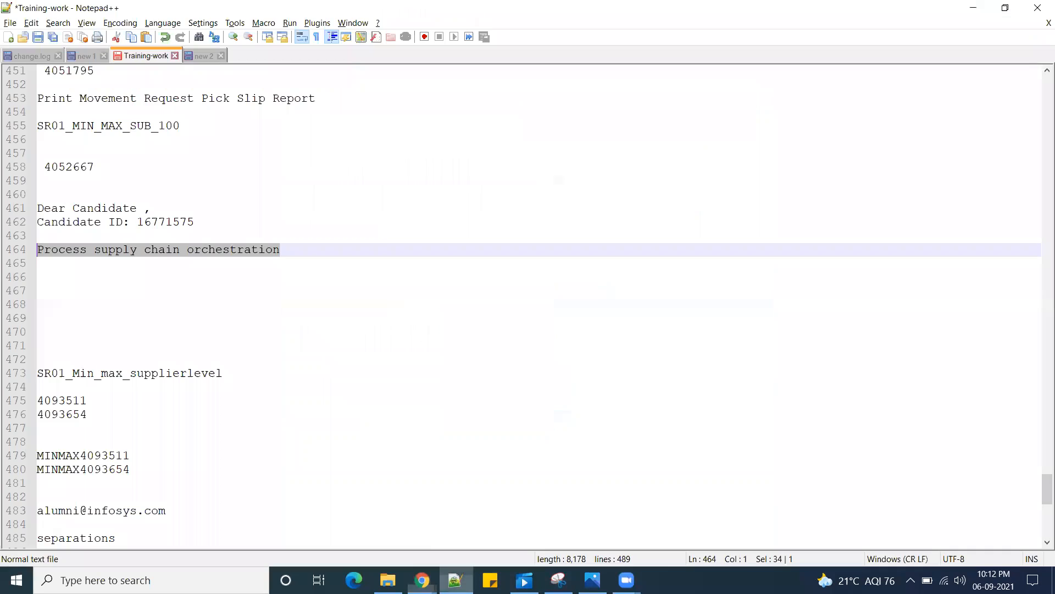
scroll(256, 459, down, 2)
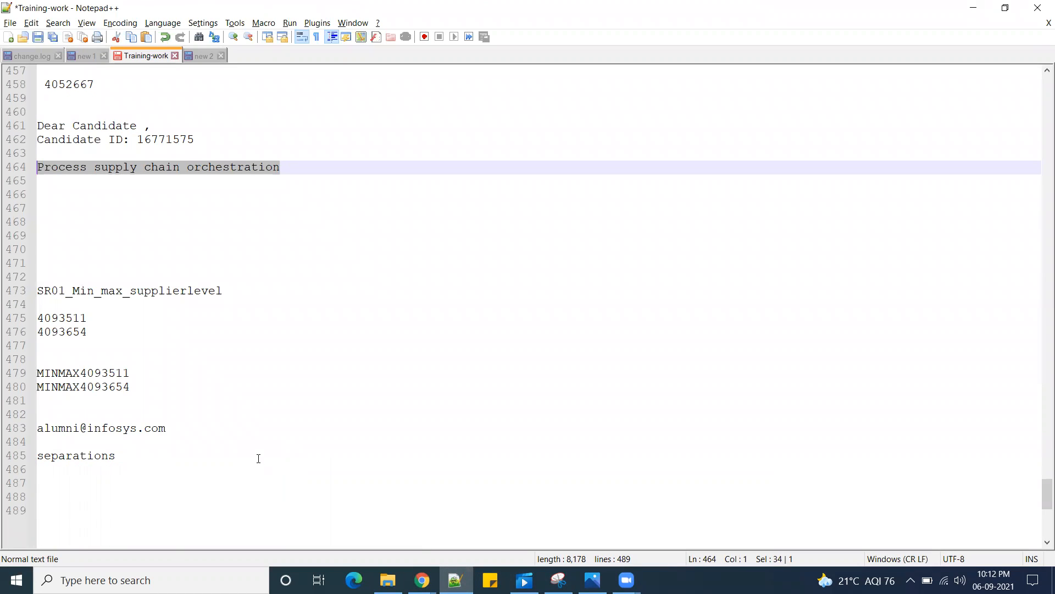
click(202, 57)
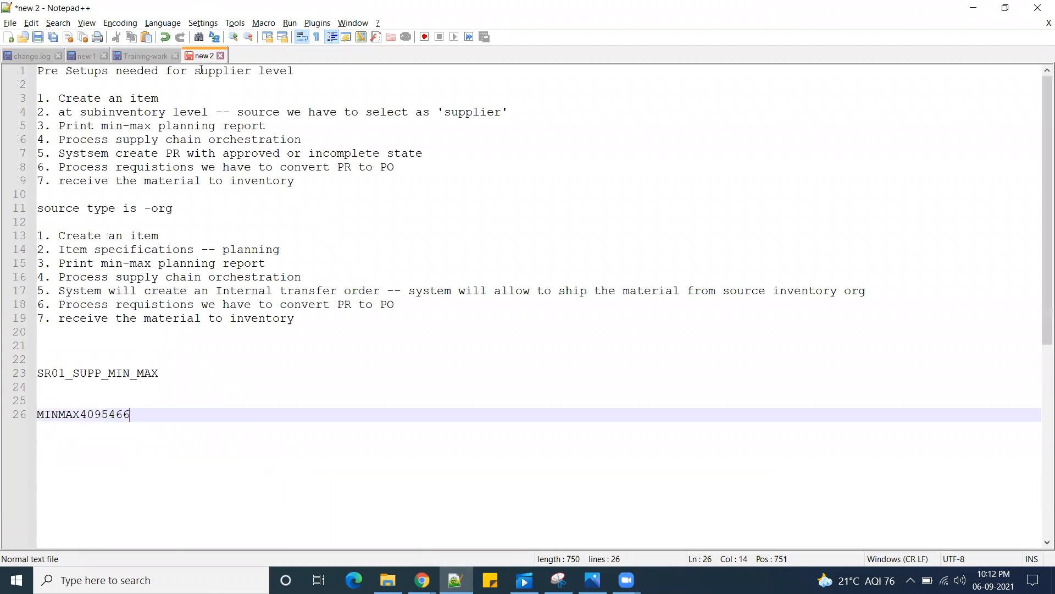
double_click(77, 419)
key(ctrl+c)
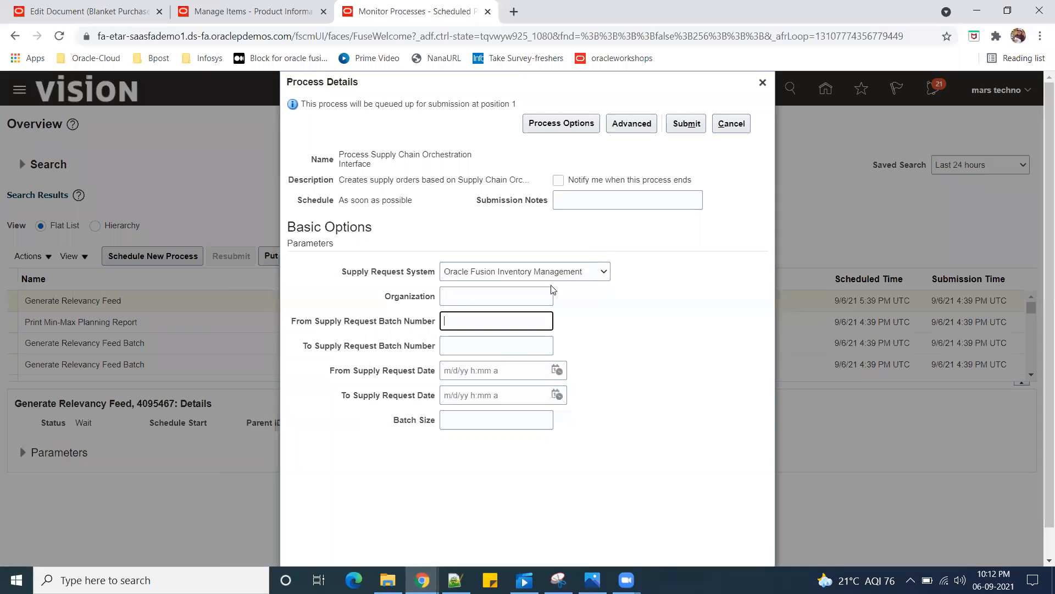
click(973, 8)
key(ctrl+v)
click(511, 344)
key(ctrl+v)
- Submit the Process Supply Chain Orchestration Interface run, acknowledging its confirmation, and refresh the process list
click(687, 124)
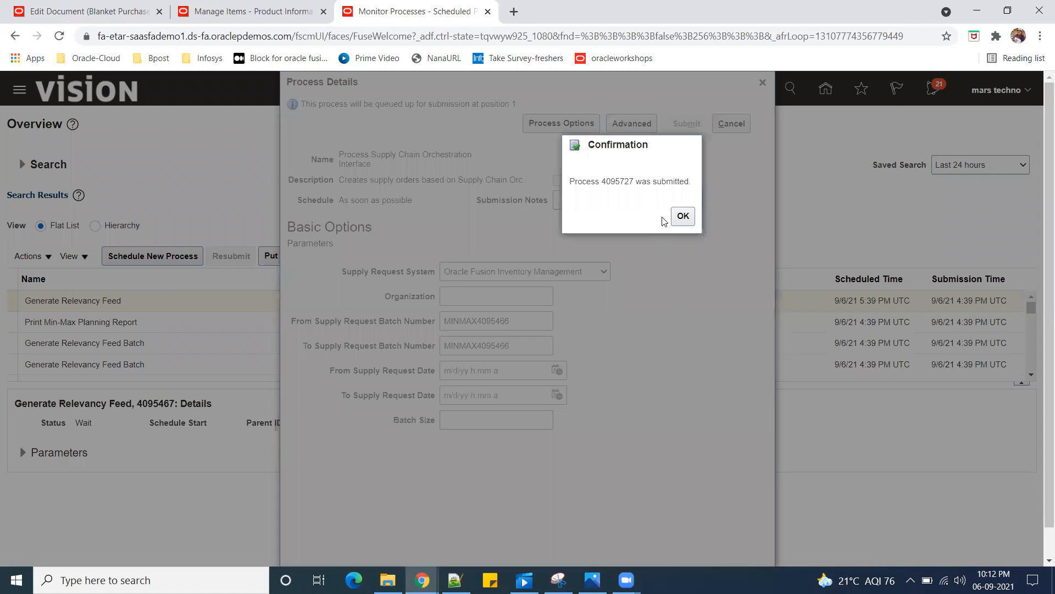
double_click(621, 182)
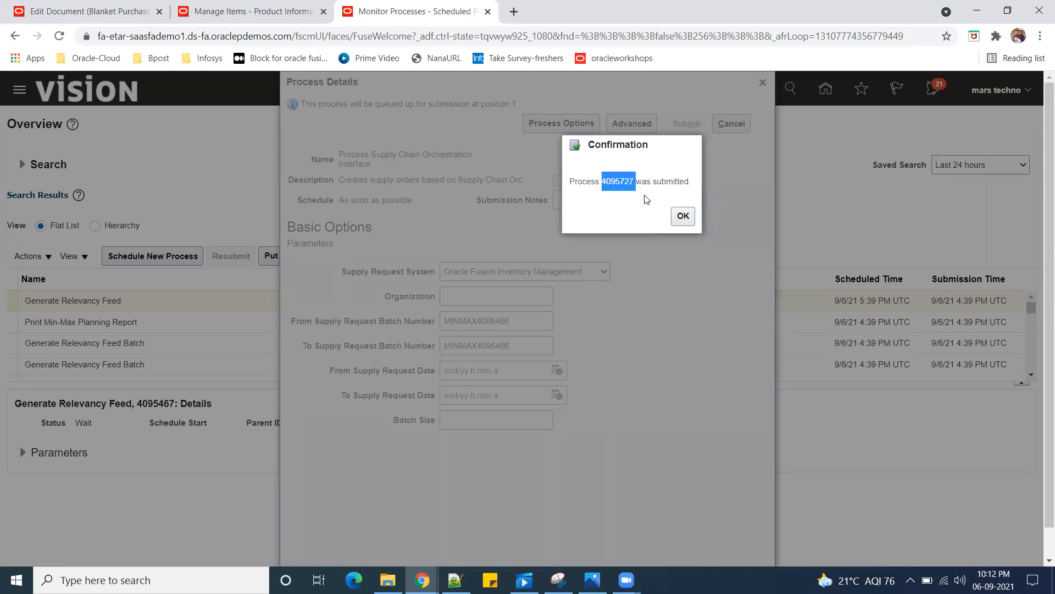
click(684, 216)
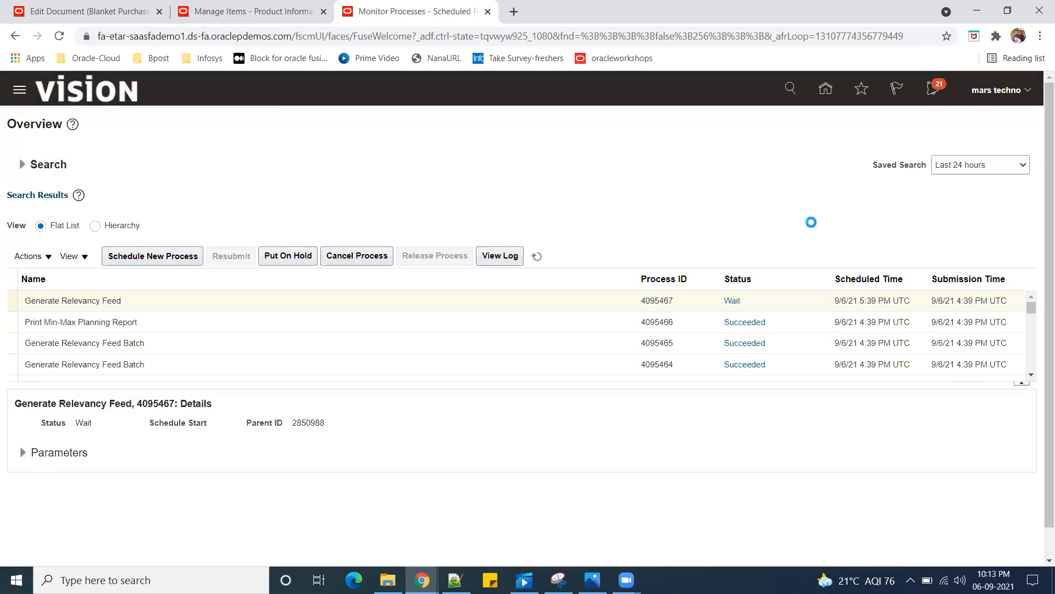
click(537, 255)
- Record the submitted process ID 4095727 in the Notepad++ notes, two lines below the batch name
click(455, 580)
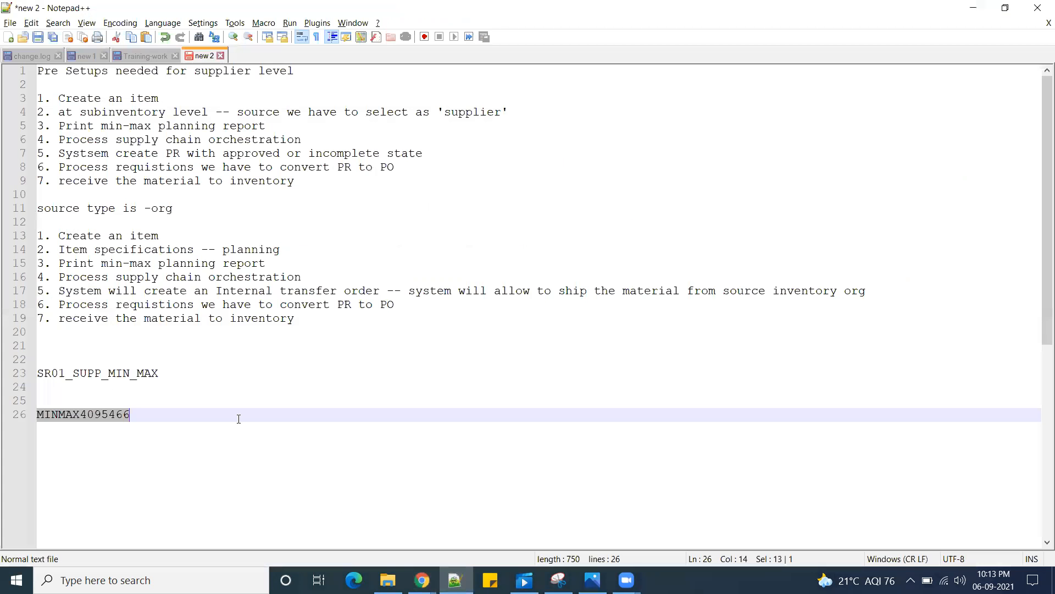
click(186, 421)
key(Return)
key(Return)
text(4095727)
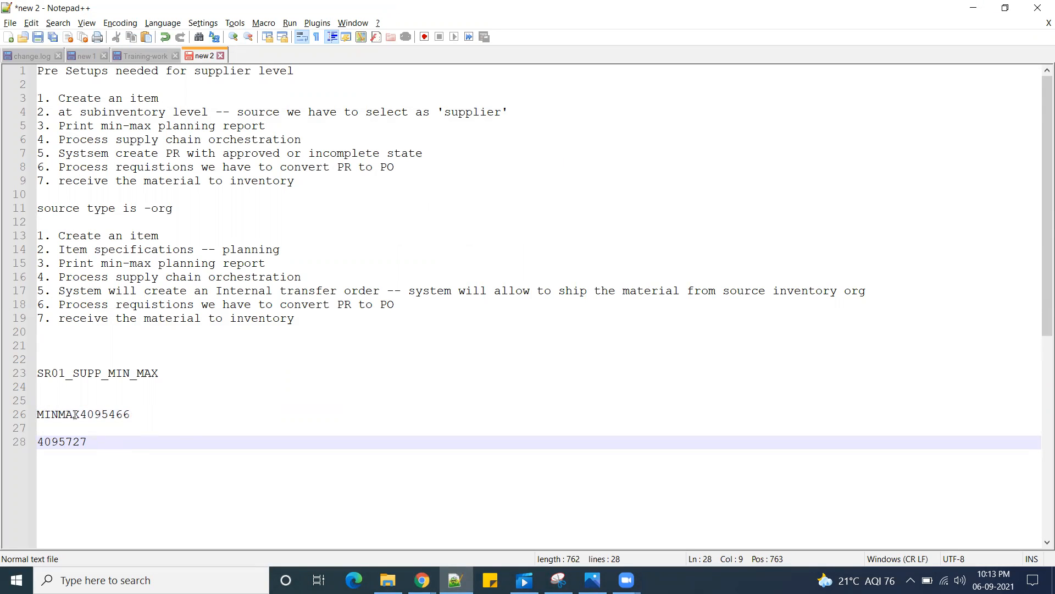
- Copy the entire text of the new 2 notes and clear the document
key(ctrl+a)
key(ctrl+c)
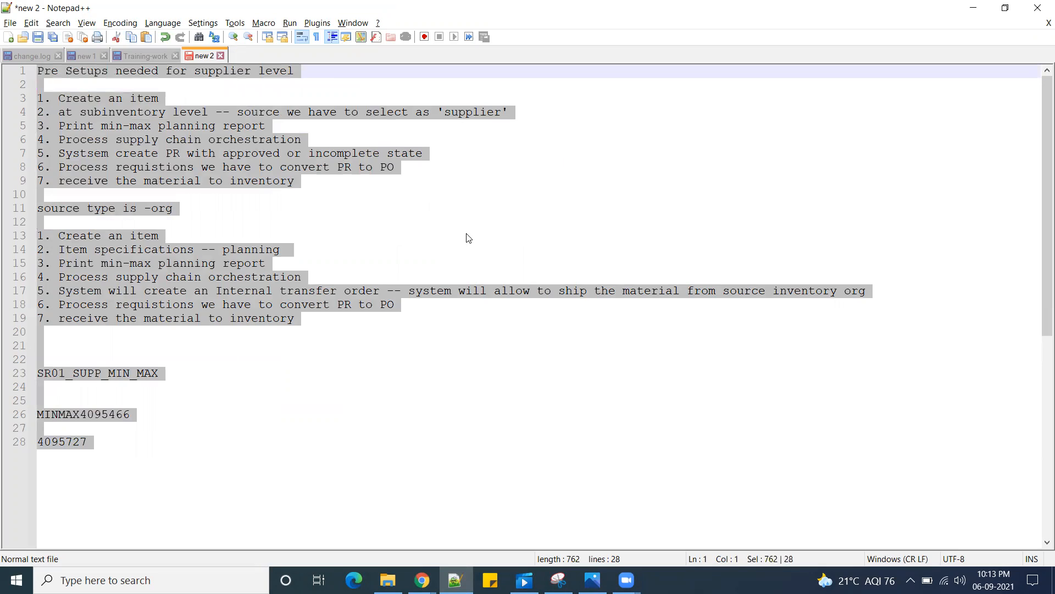
key(Delete)
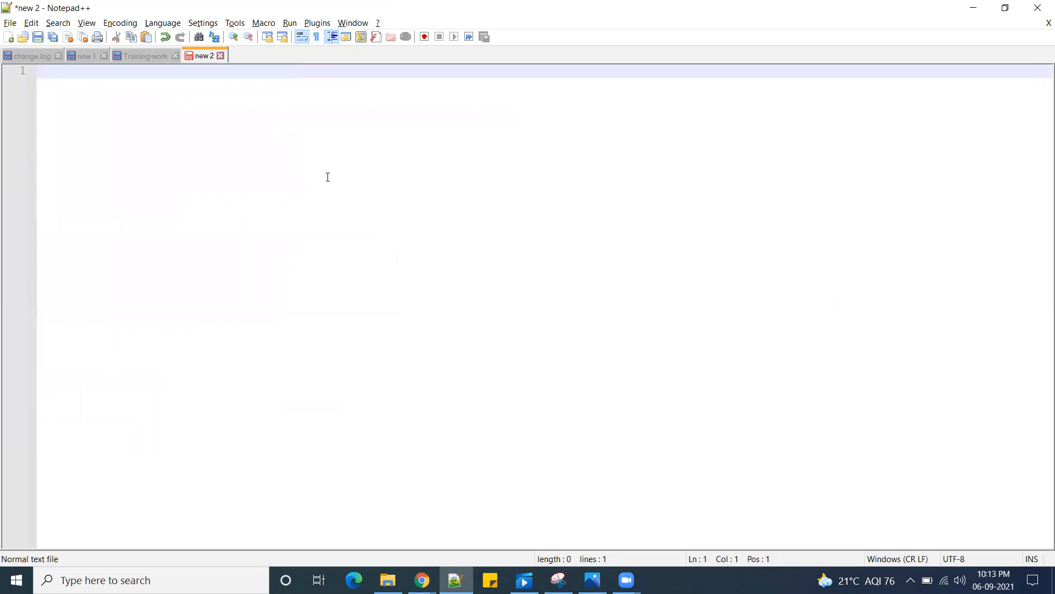
- Paste the copied notes into the Training-work document below "separations", leaving blank lines between, and close the new 2 document
click(82, 56)
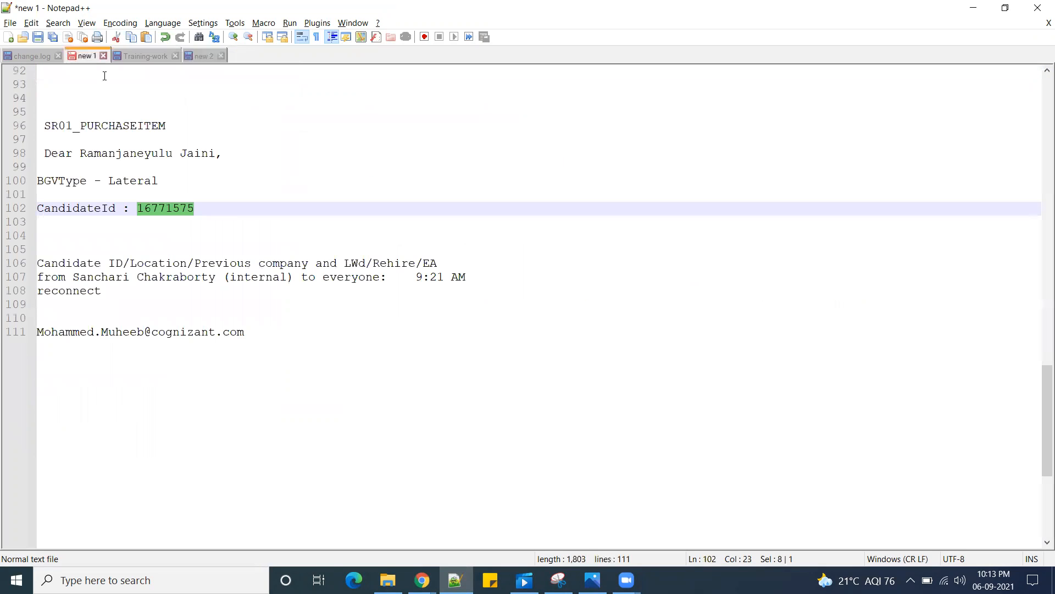
click(144, 56)
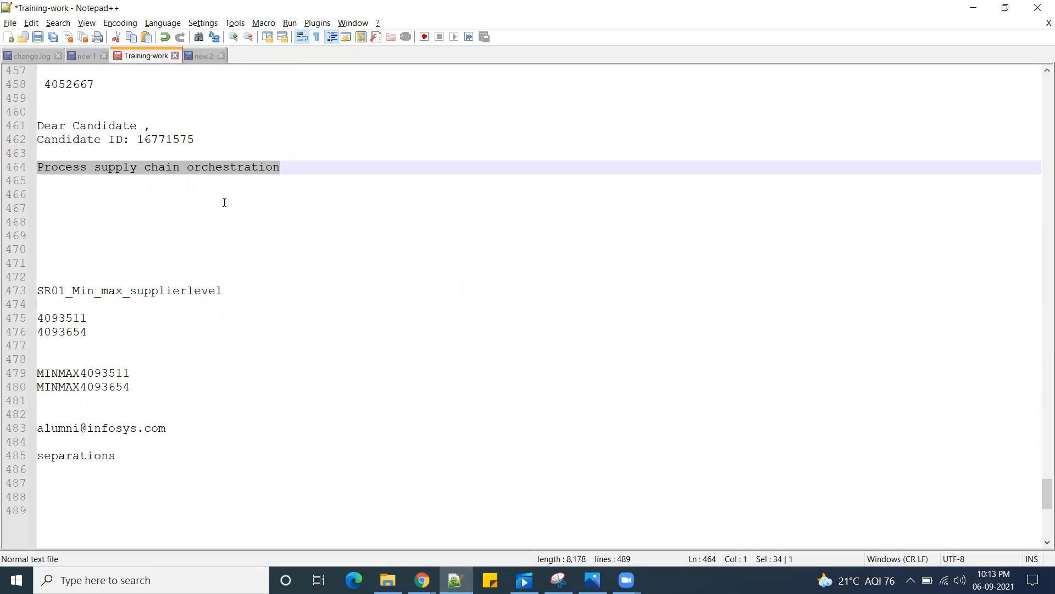
click(170, 457)
key(Return)
key(Return)
key(Return)
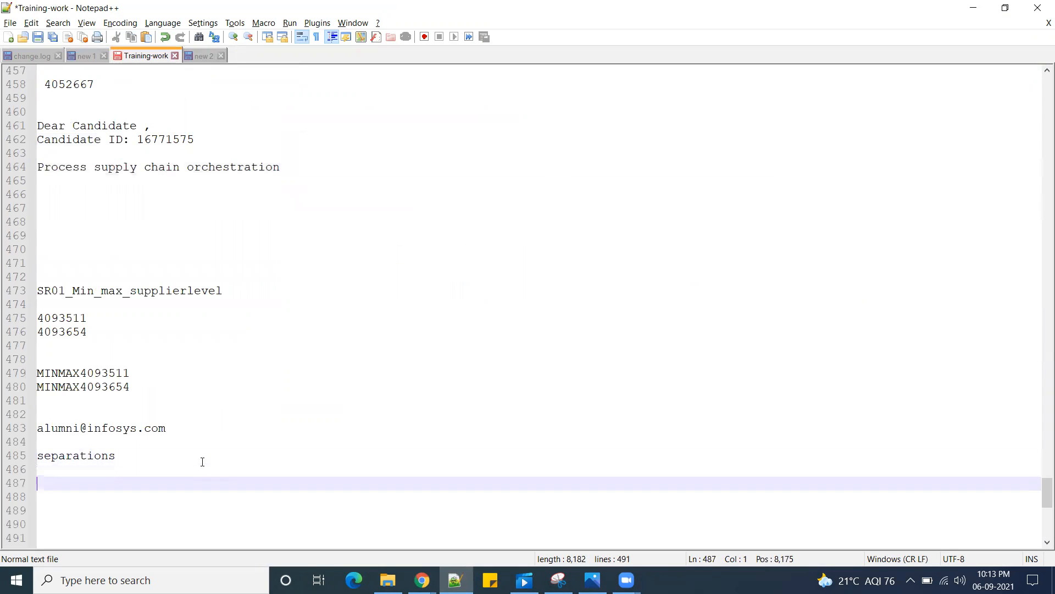
key(ctrl+v)
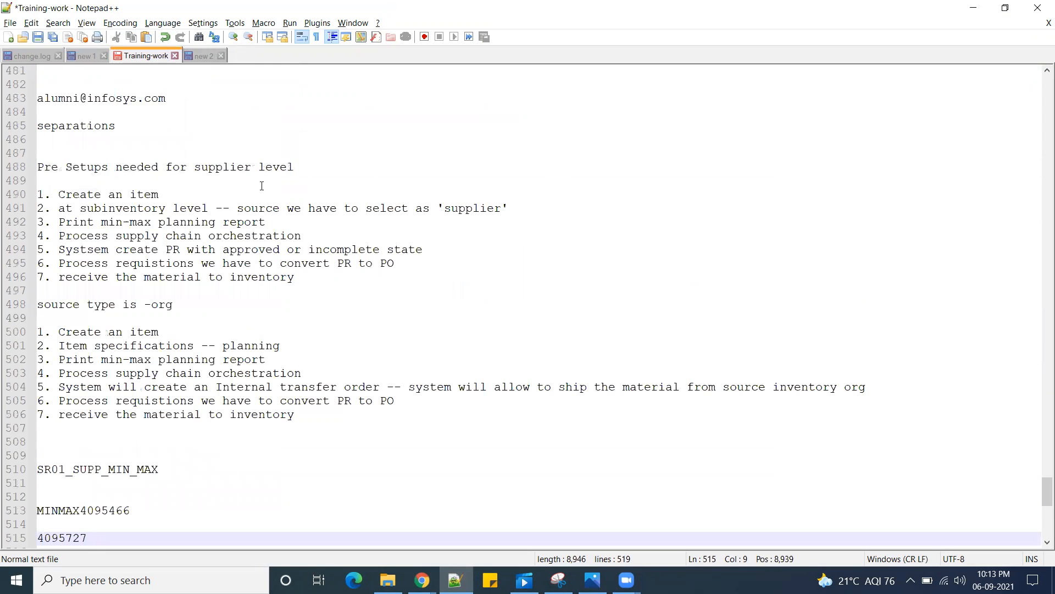
click(220, 56)
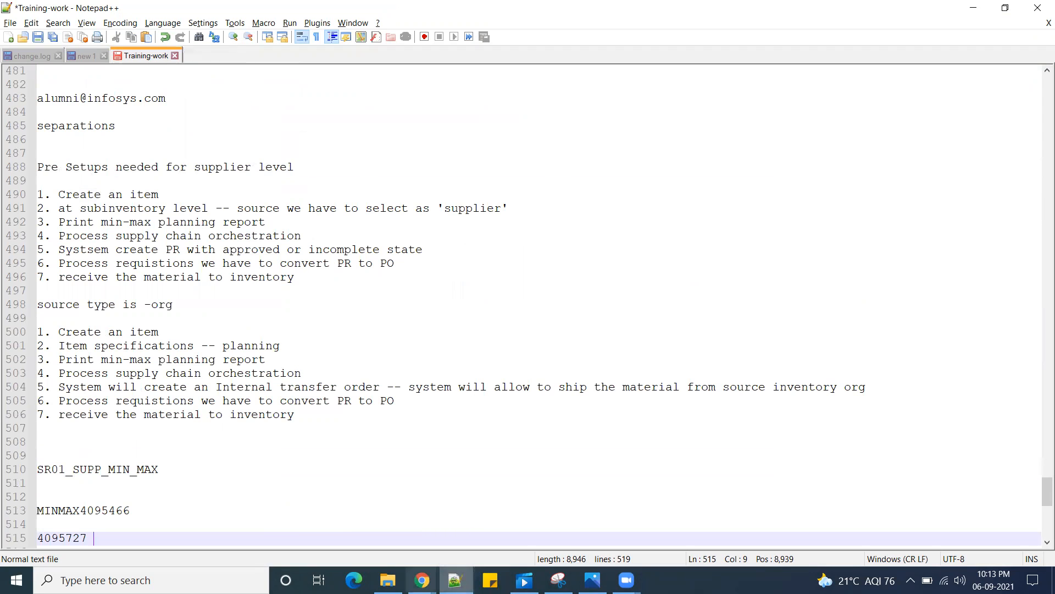
- Switch to Chrome and refresh the scheduled processes list to check the status of process 4095727
mouse_move(422, 580)
click(484, 545)
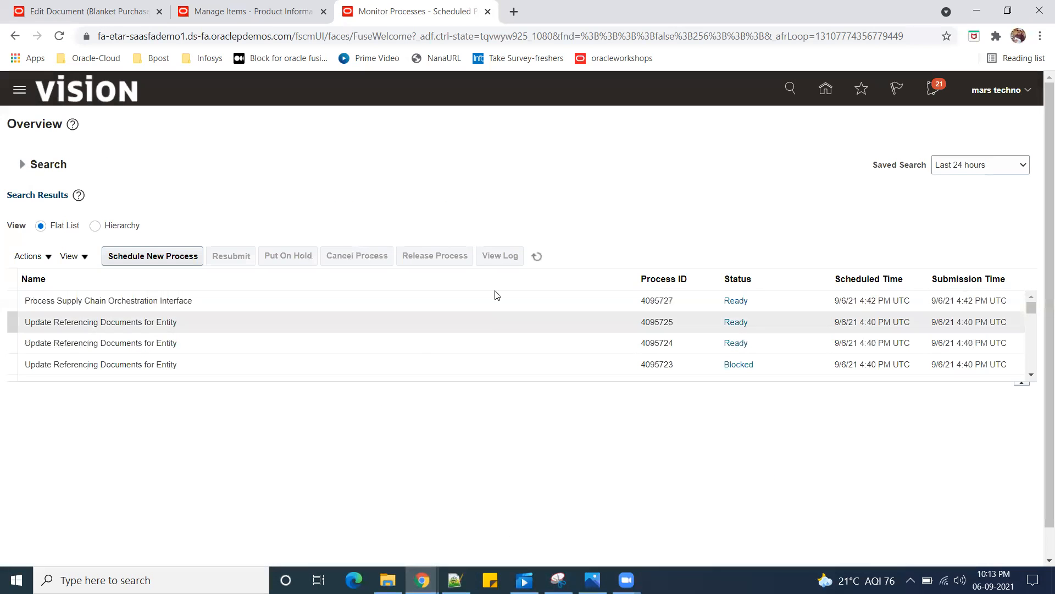
click(537, 256)
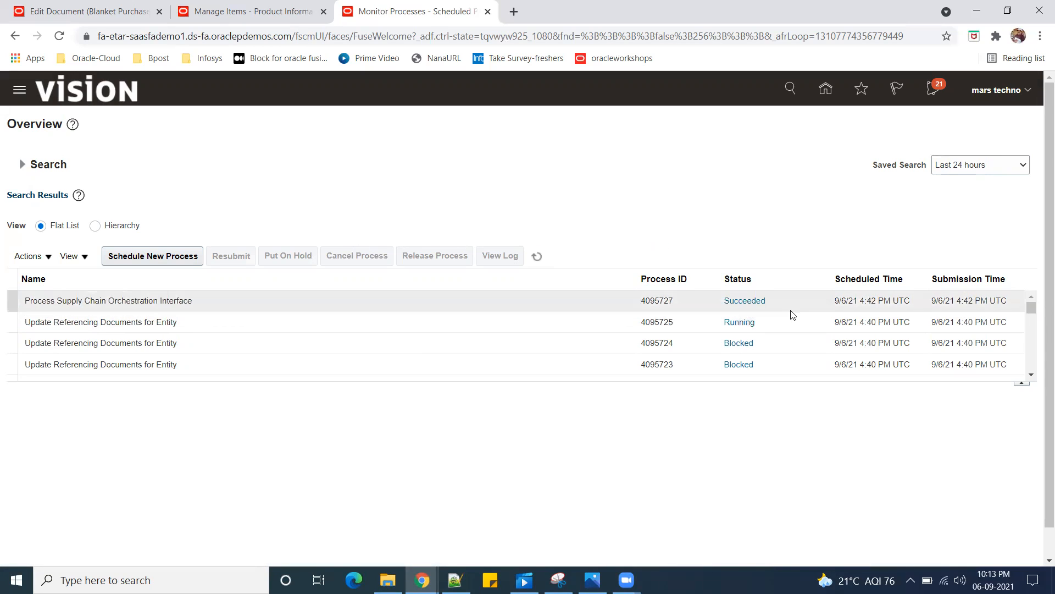
- Go to the home page and open the Supply Orchestration work area under Supply Chain Execution
click(826, 88)
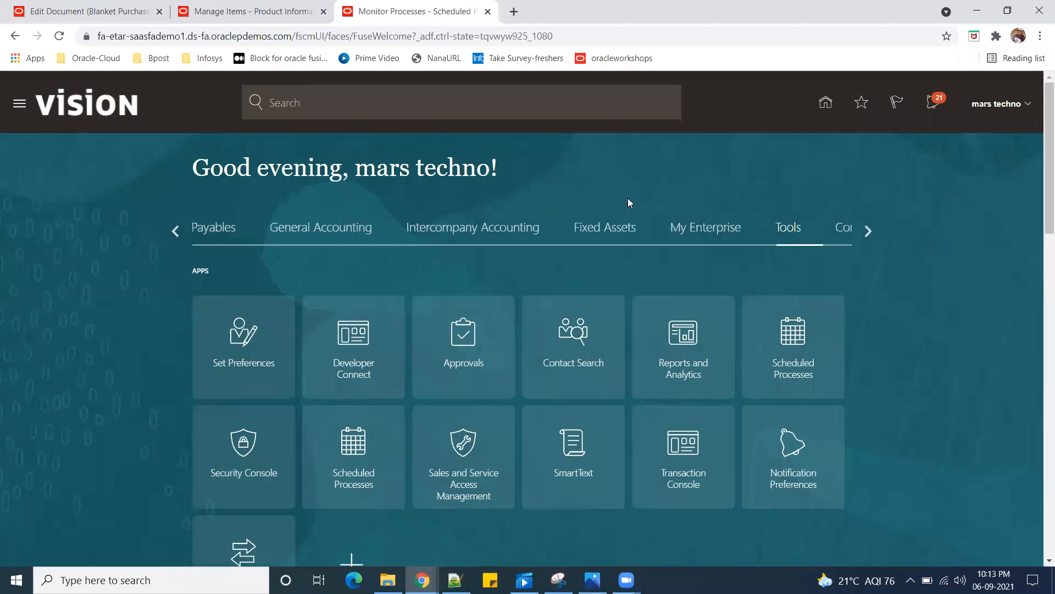
click(859, 229)
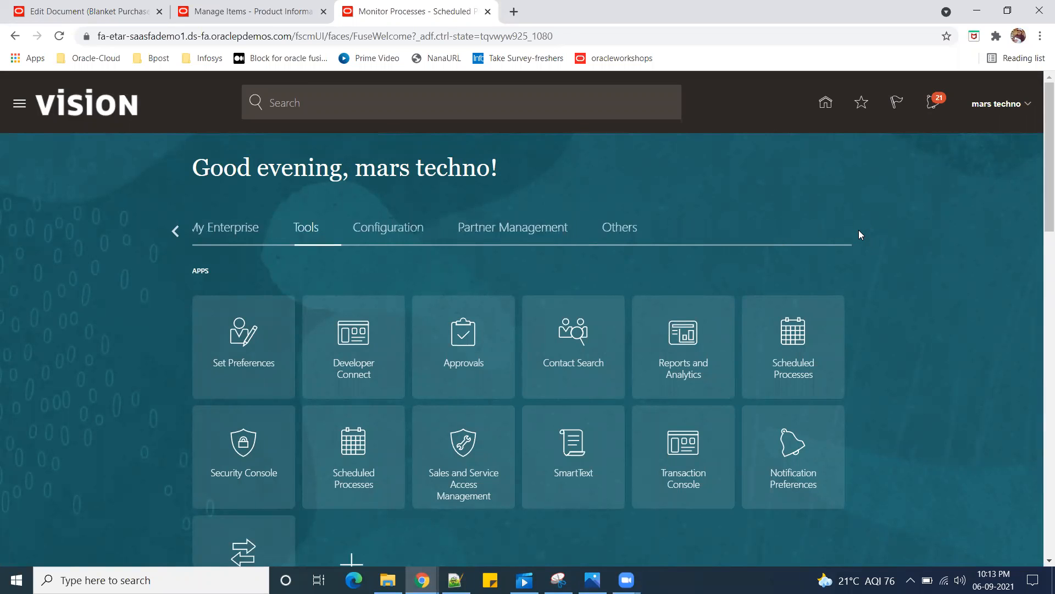
click(177, 229)
click(176, 230)
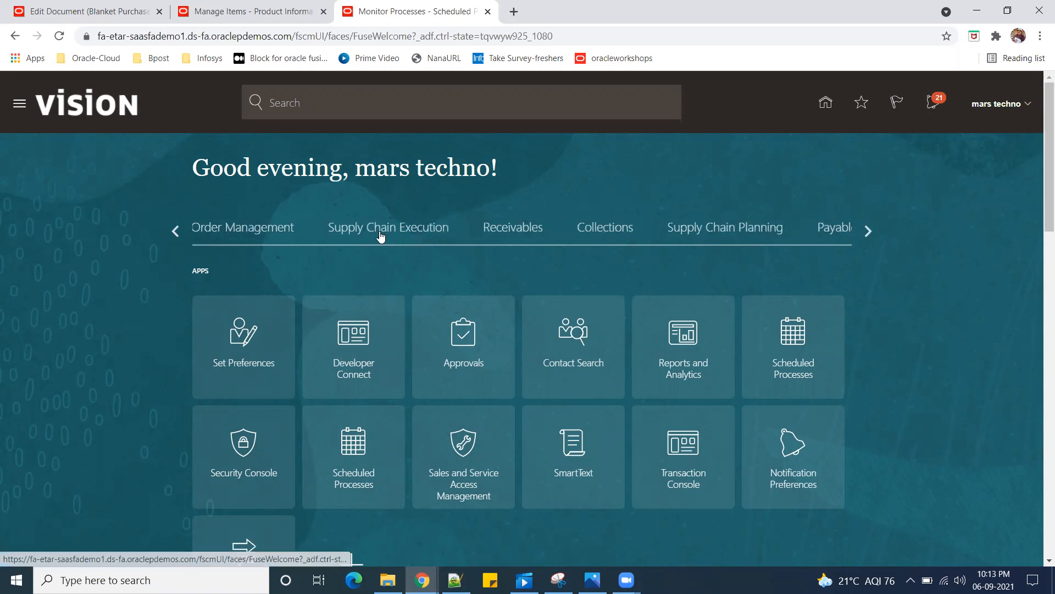
click(738, 236)
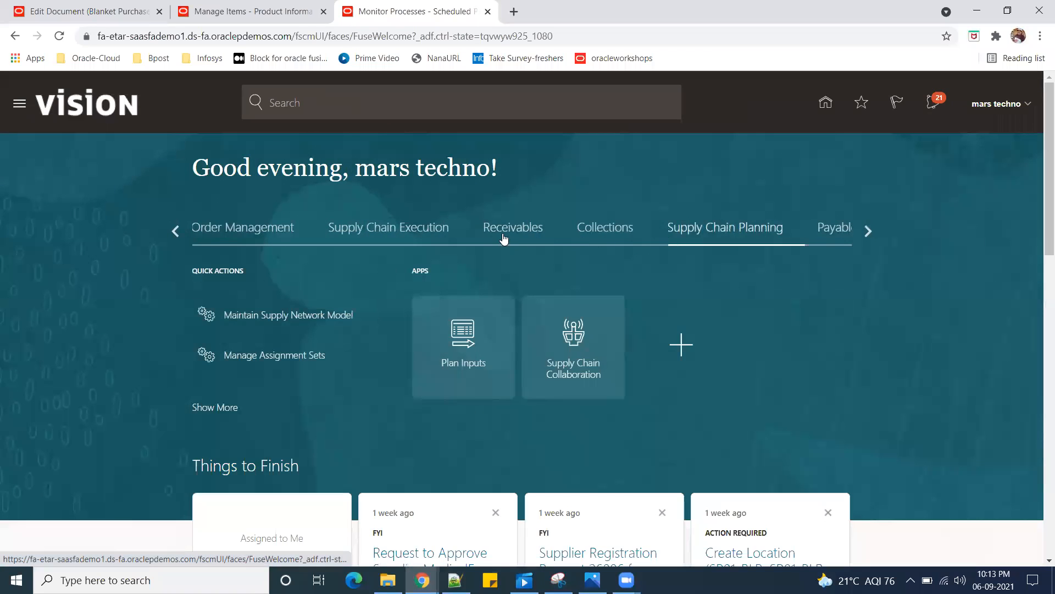
click(418, 228)
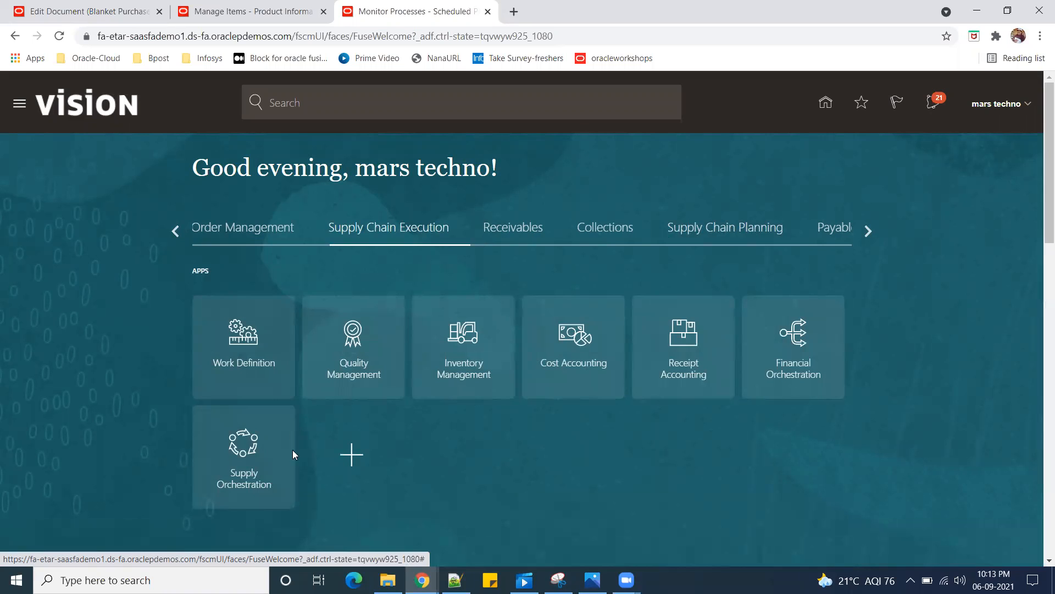
click(239, 456)
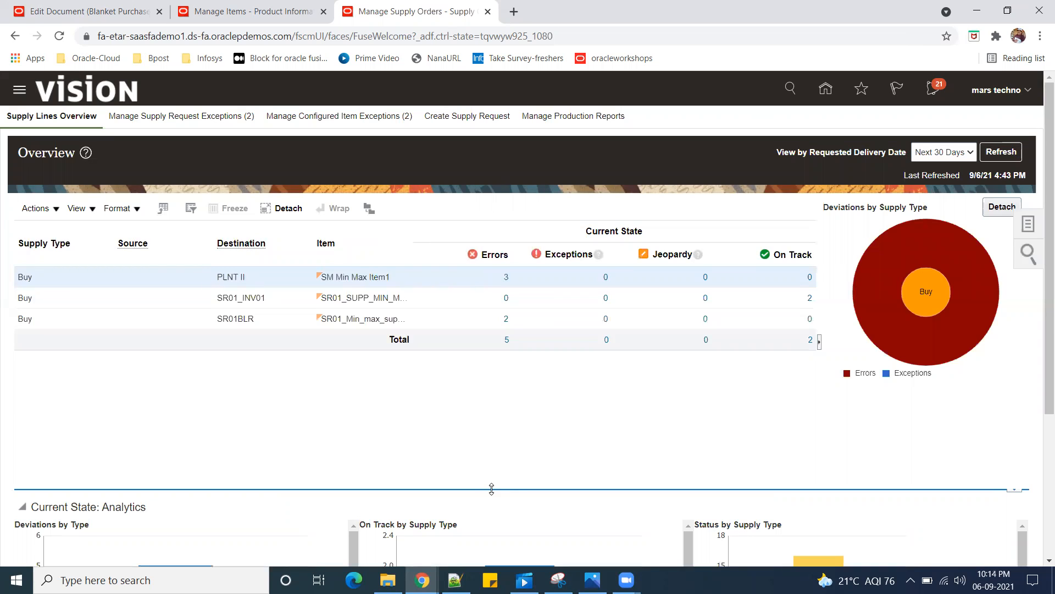
- Check the item name SR01_SUPP_MIN_MAX in the Notepad++ notes and open Manage Supply Lines in Supply Orchestration
click(455, 580)
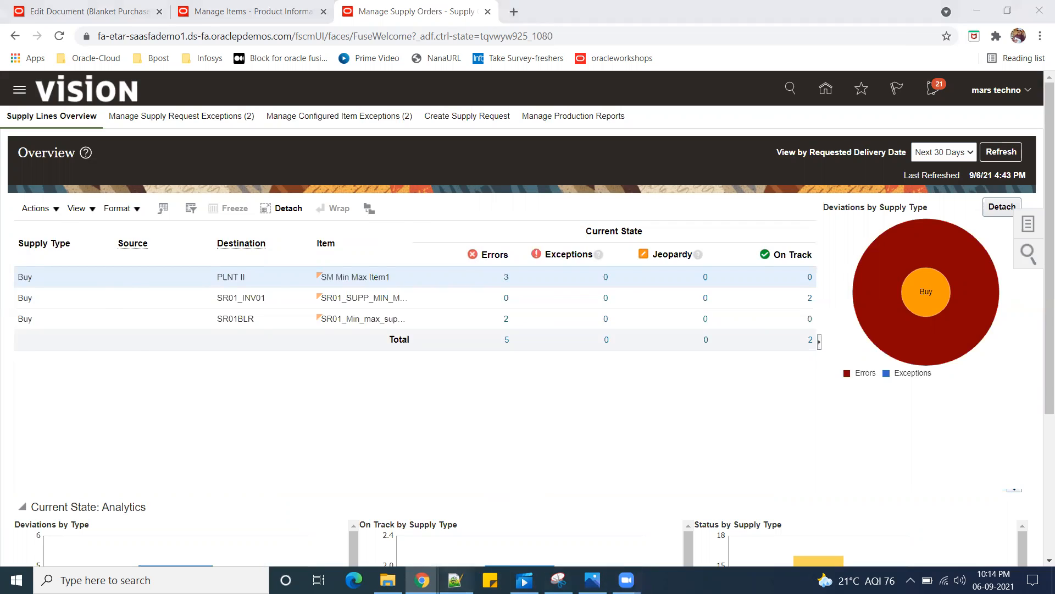
drag(163, 469, 38, 468)
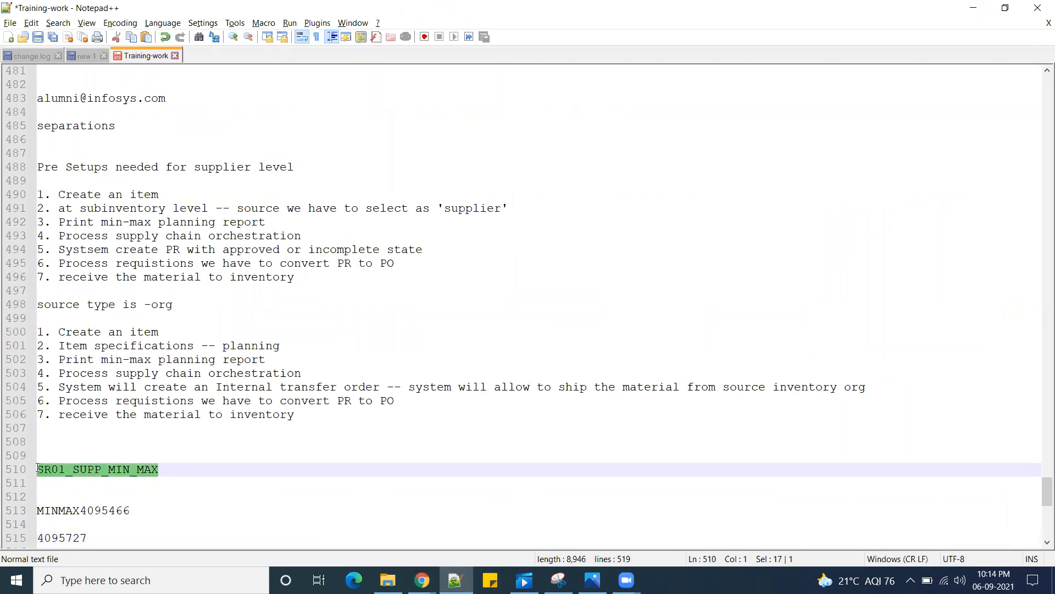
click(973, 8)
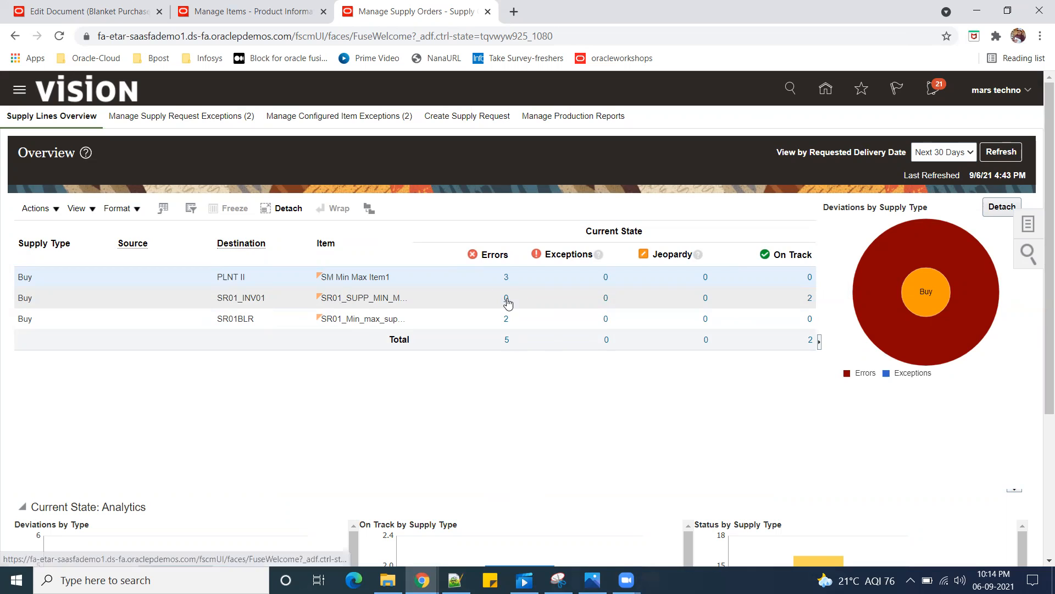
click(1028, 225)
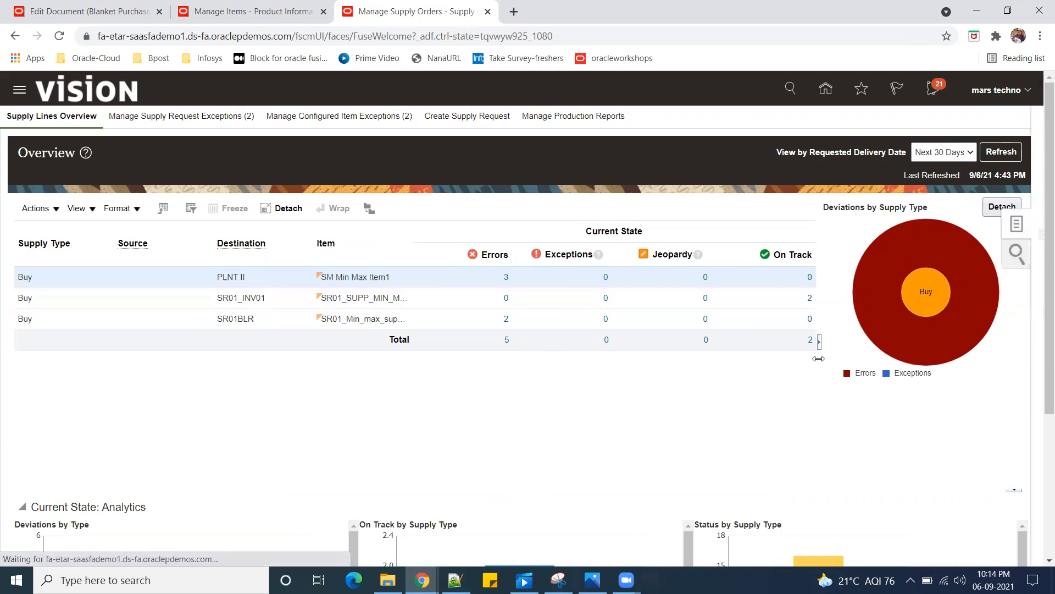
click(952, 135)
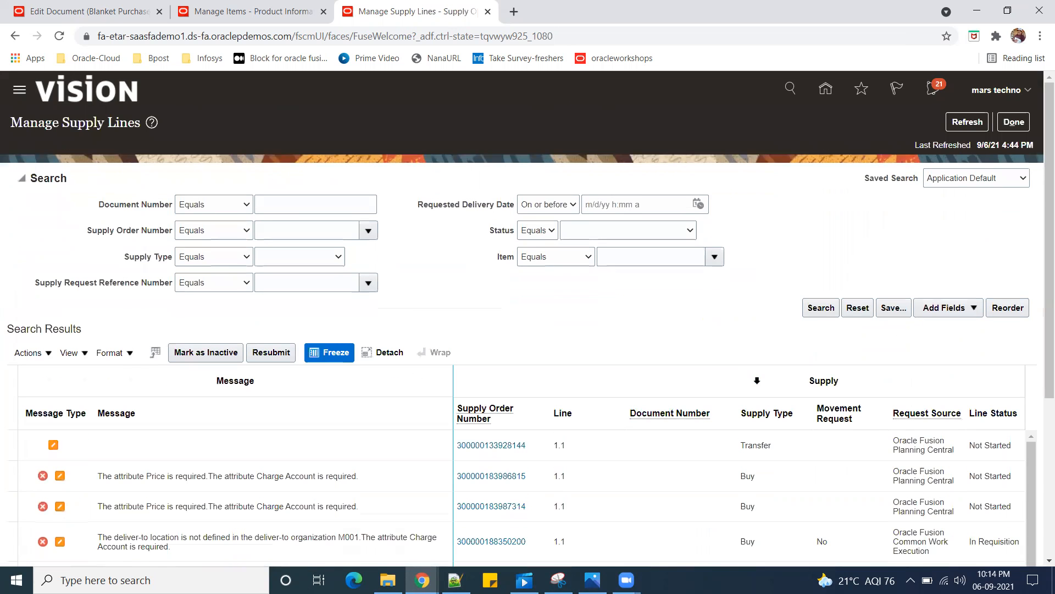
click(278, 283)
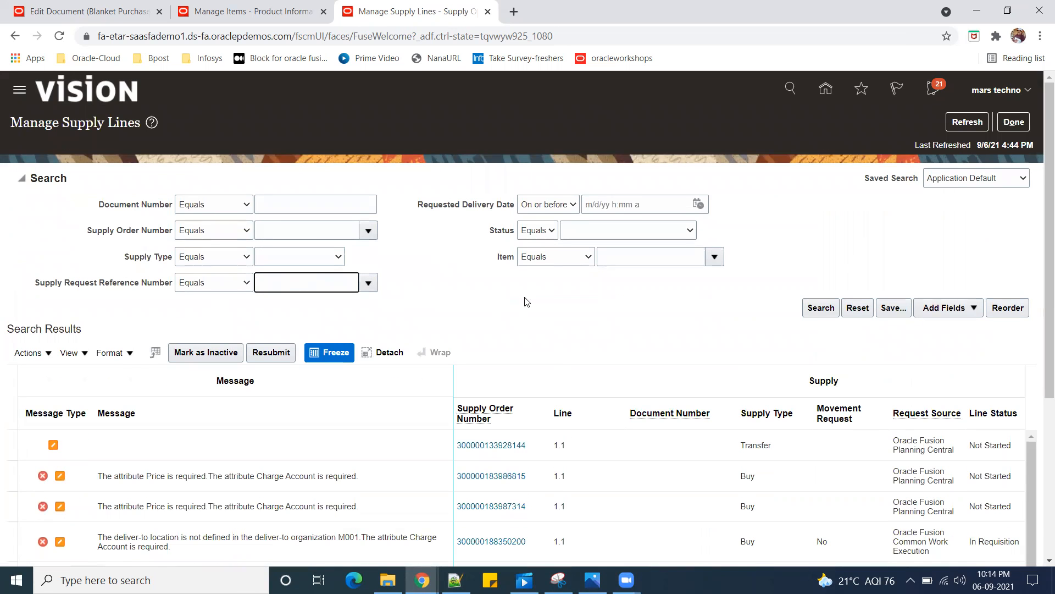
text(INMAX4095466  4095727)
key(ctrl+a)
key(BackSpace)
- Search the supply lines by Supply Request Reference Number MINMAX4095466, copied from the Training-work notes in Notepad++
click(455, 580)
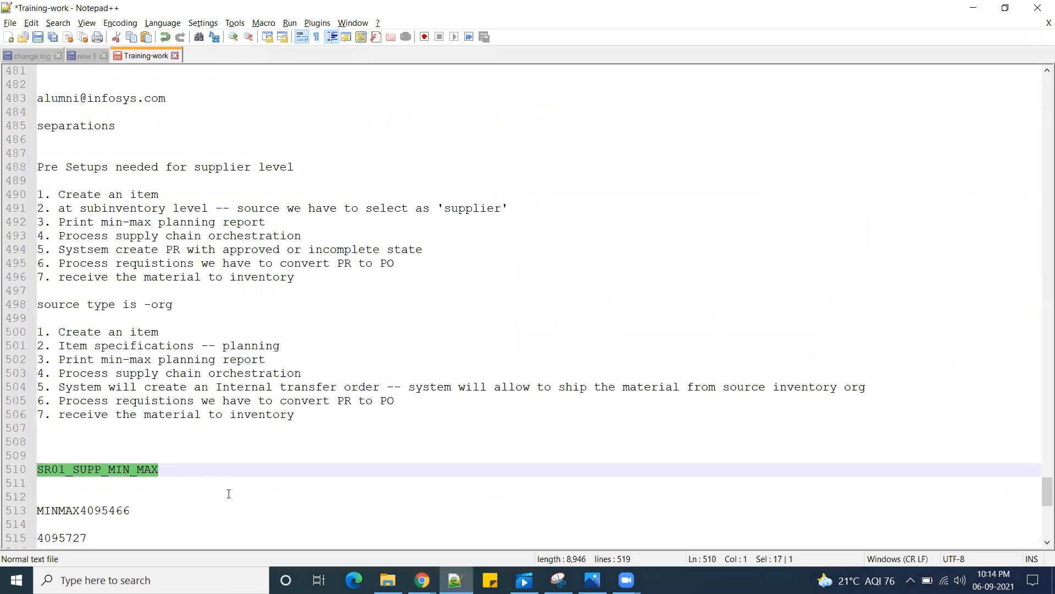
double_click(76, 345)
key(ctrl+c)
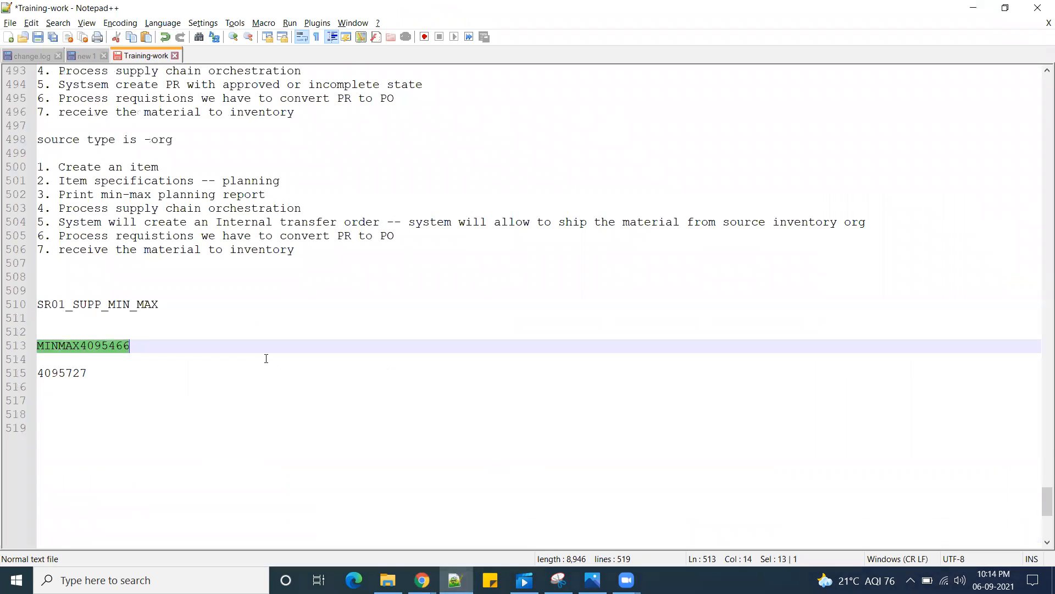
click(973, 8)
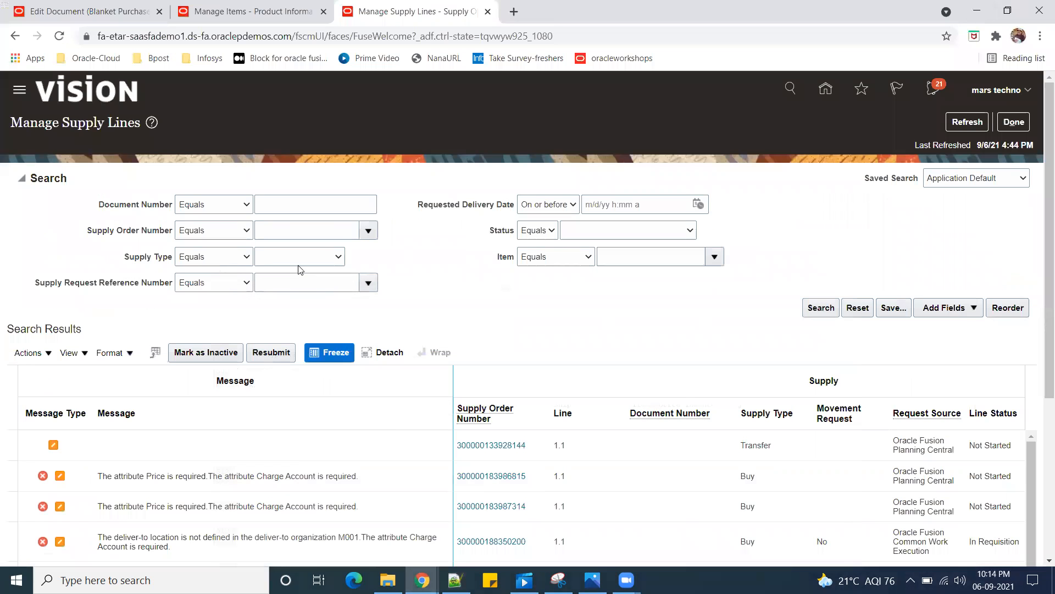
key(ctrl+v)
key(Tab)
click(820, 308)
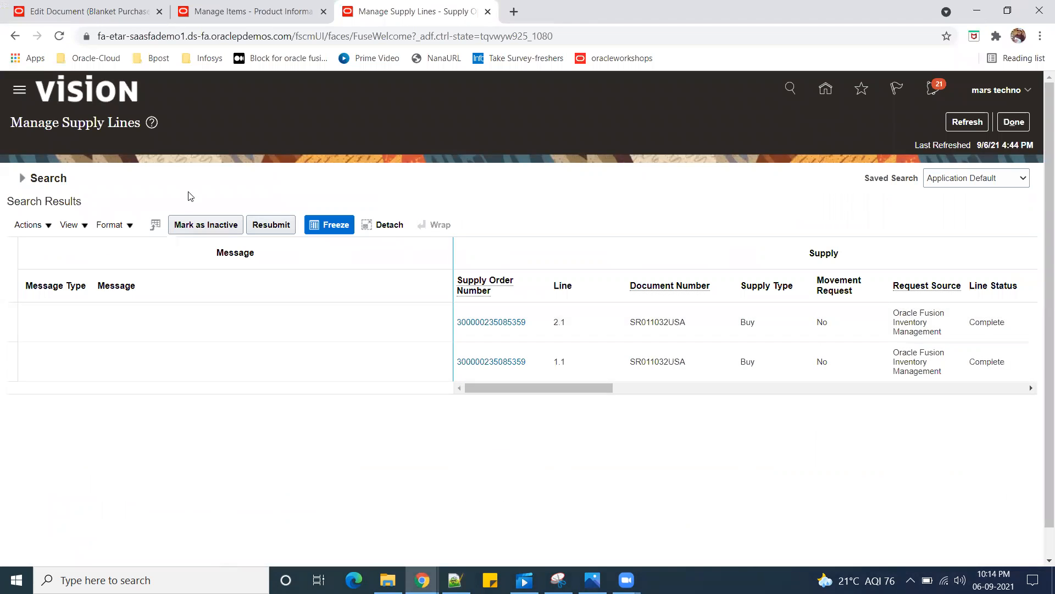
- Open the supply order of line 2.1 and examine the orchestration plan, execution documents and buy details of its line 1.1
click(500, 321)
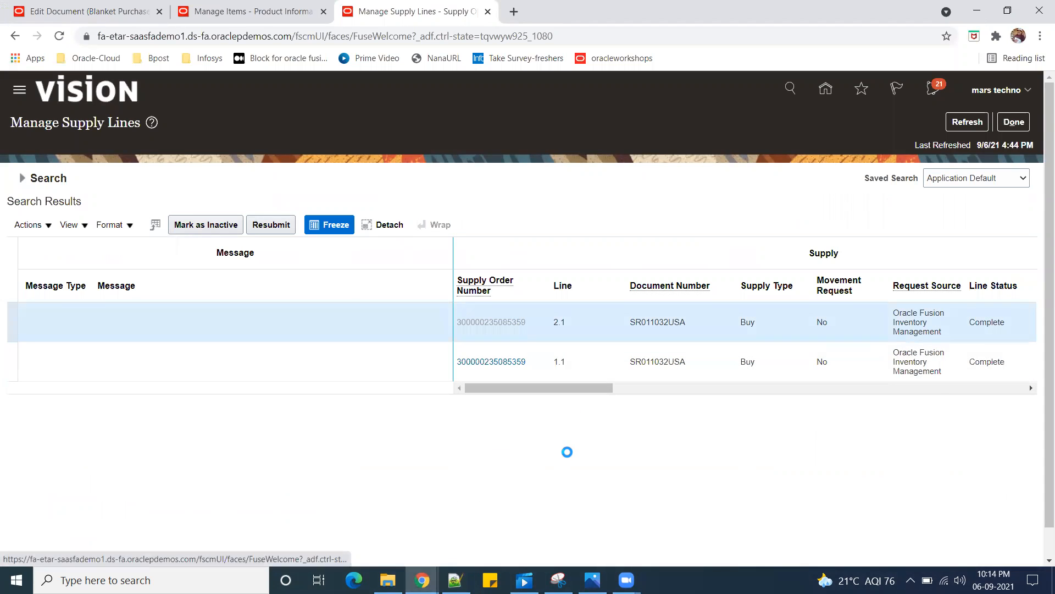
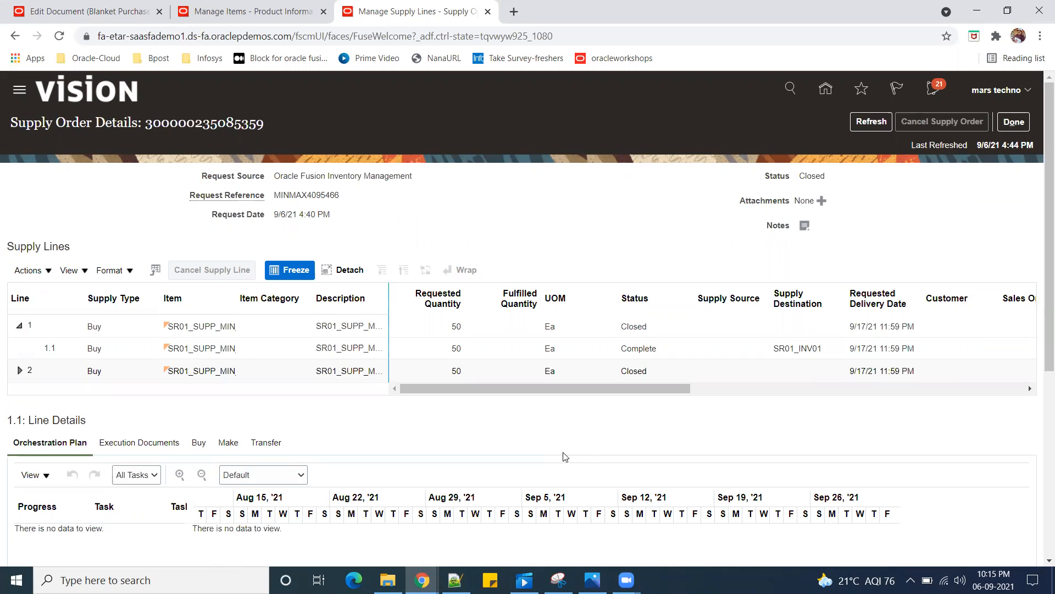
scroll(433, 434, down, 3)
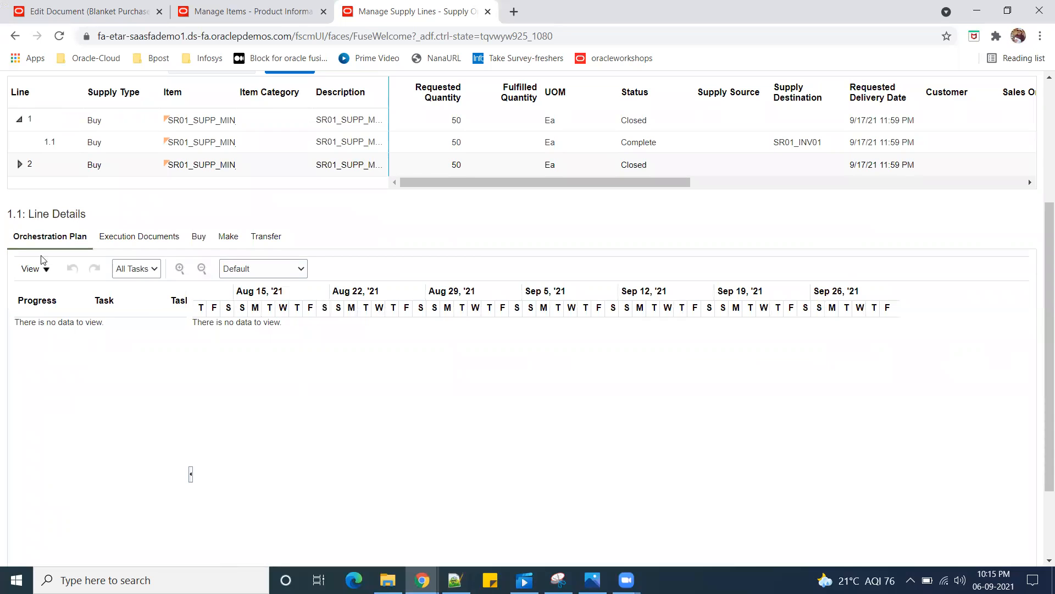
click(134, 240)
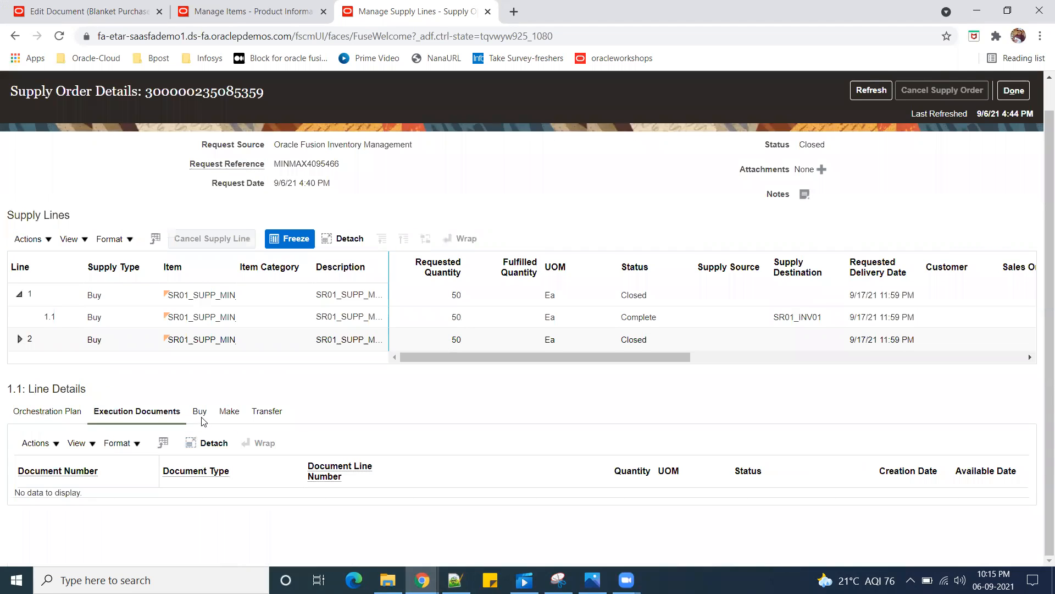
click(200, 414)
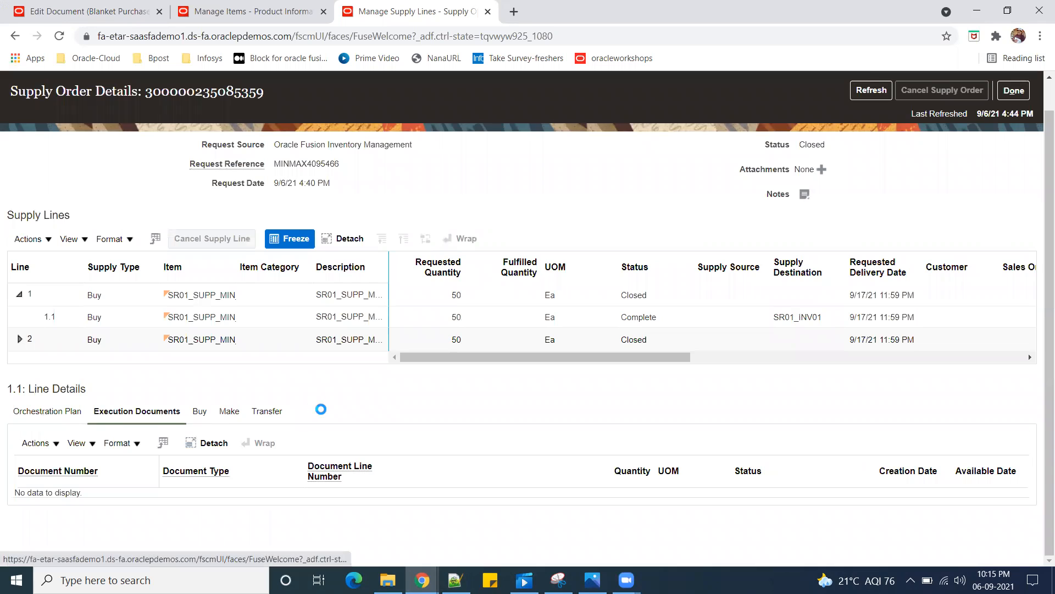
click(266, 414)
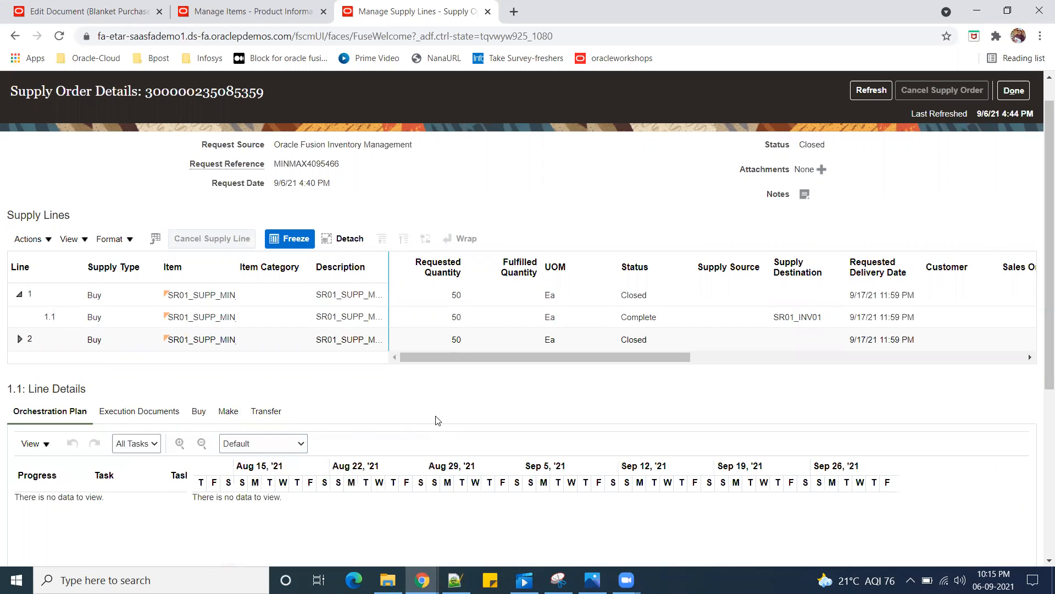
scroll(438, 420, down, 3)
scroll(432, 432, up, 1)
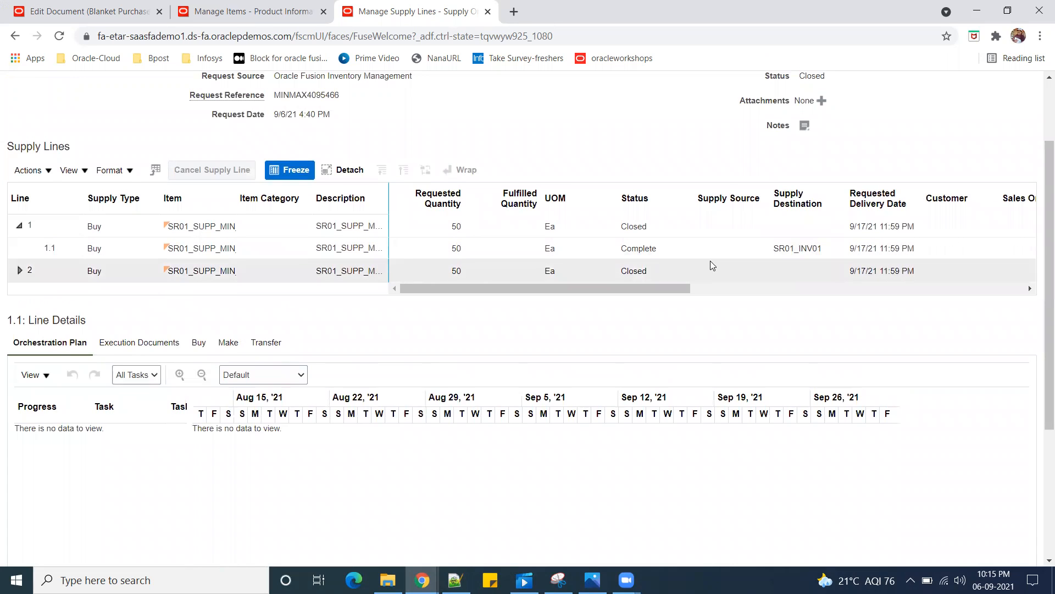
drag(631, 288, 454, 306)
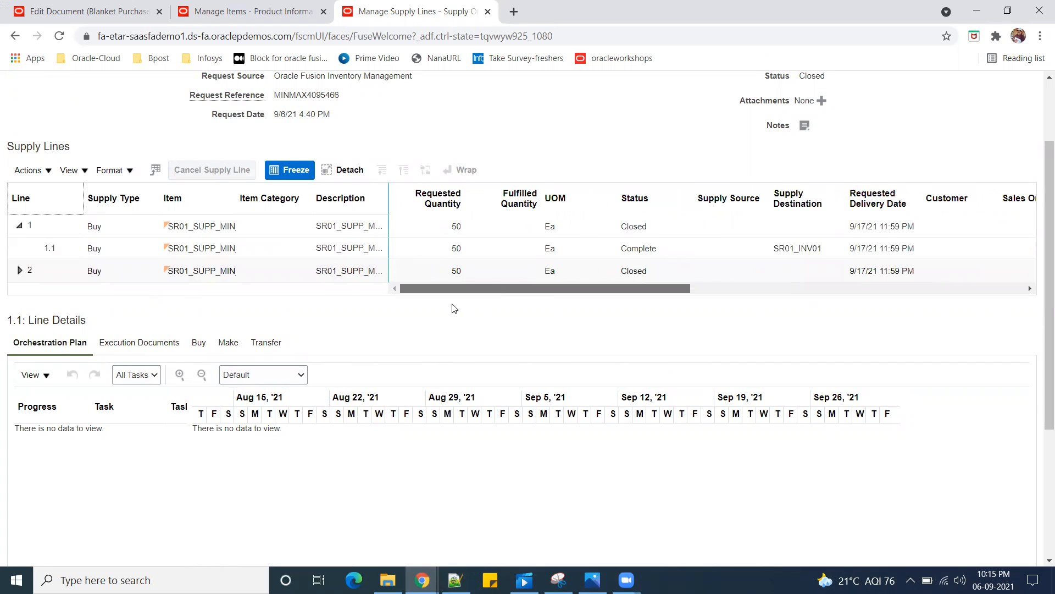
- Expand supply line 2 and copy the purchase requisition's document number from the Buy details of line 2.1
click(19, 269)
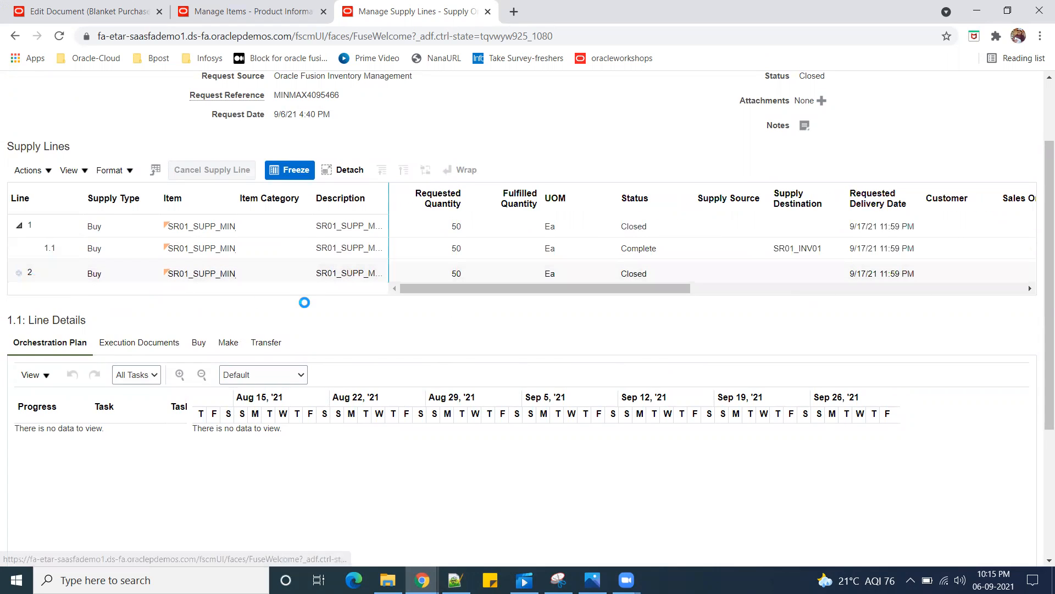
click(690, 292)
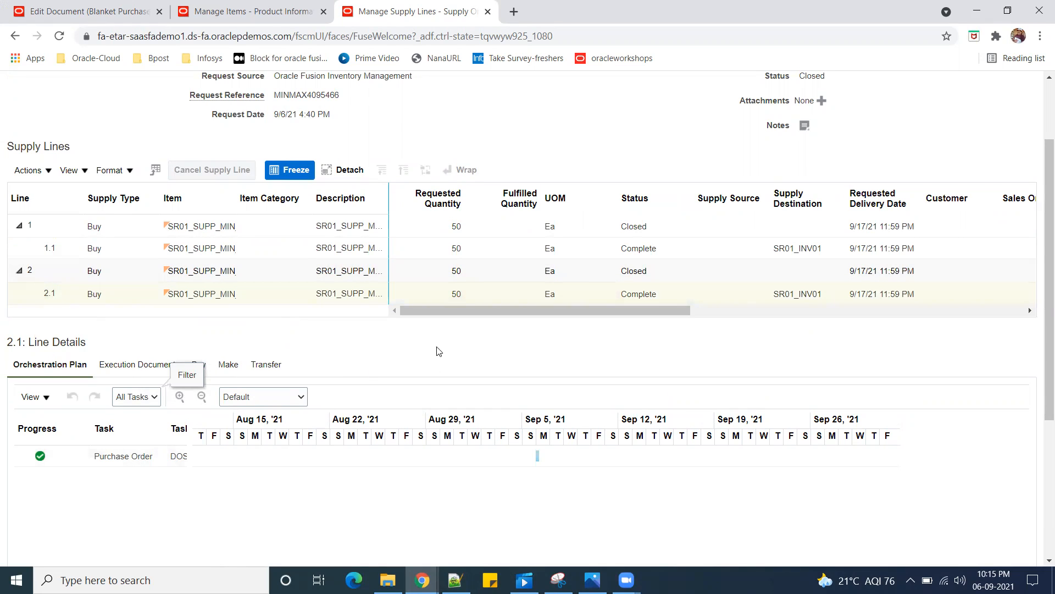
click(199, 365)
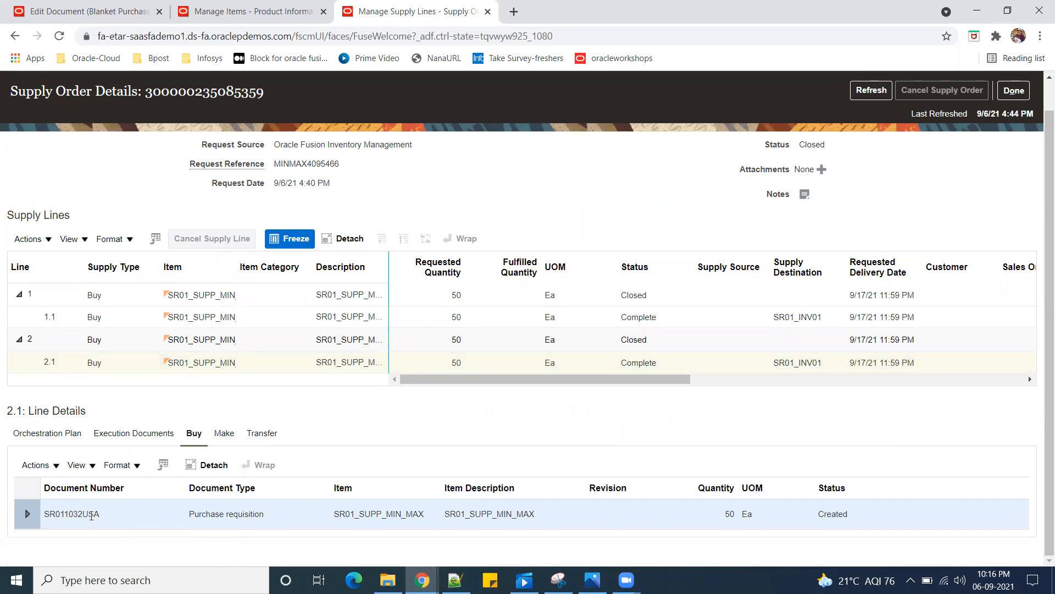
drag(100, 515, 44, 516)
key(ctrl+c)
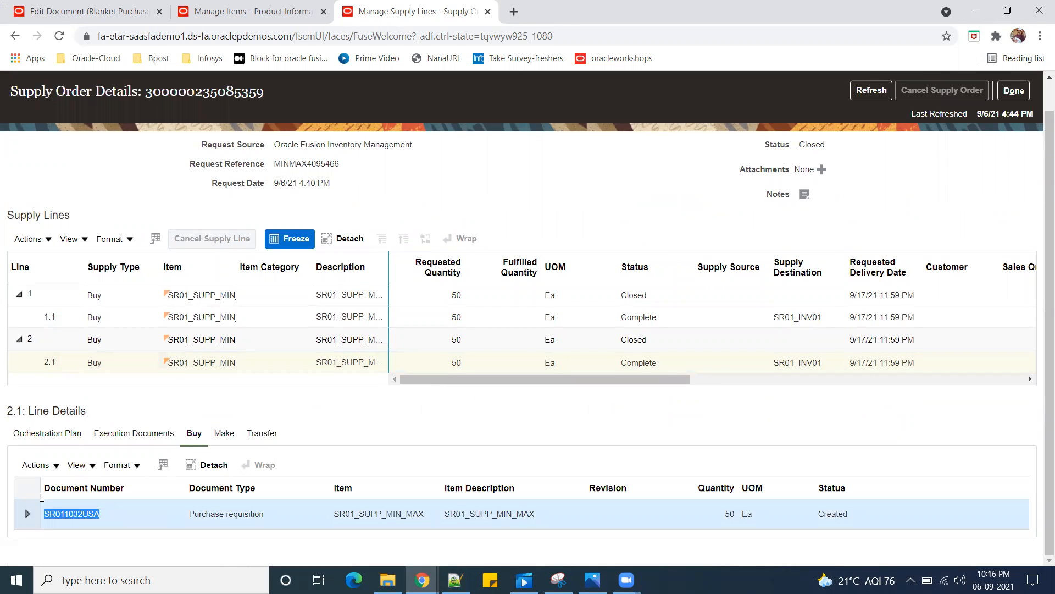
- Leave the Product Information Management item page and open the Purchase Requisitions work area under Procurement
click(251, 11)
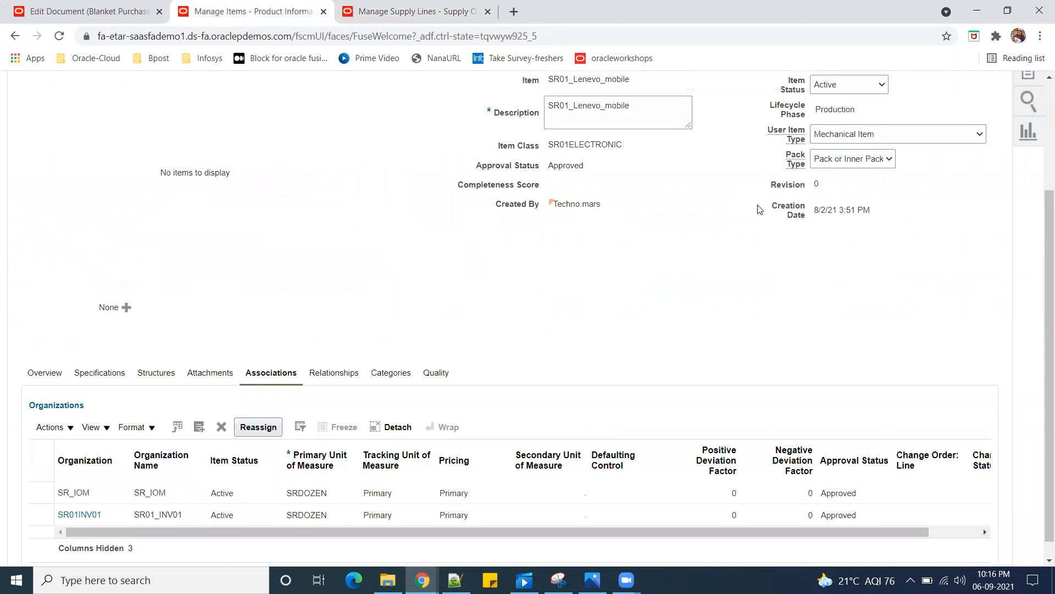
click(971, 160)
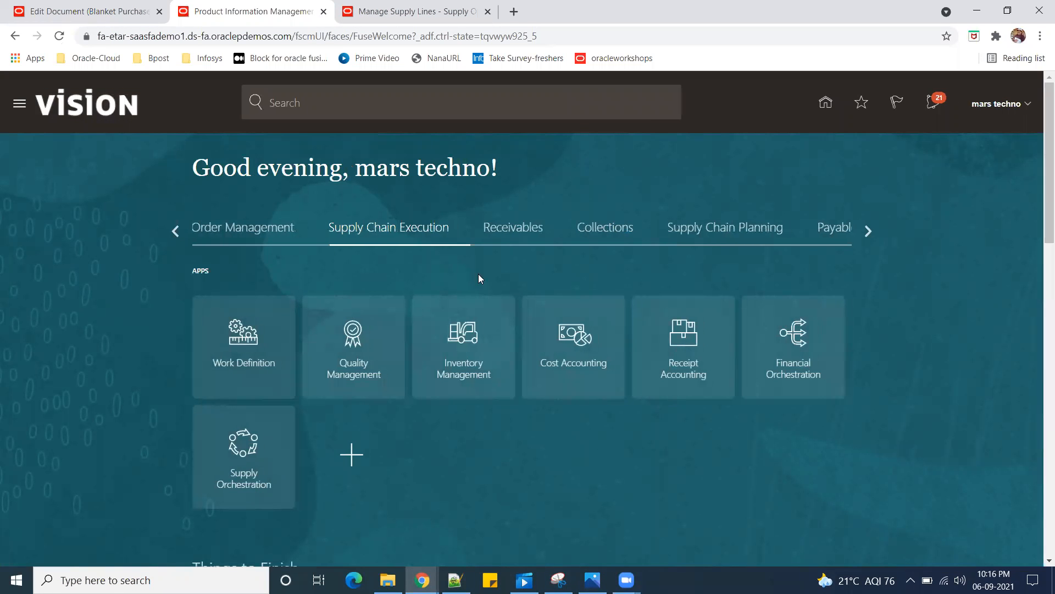
click(172, 228)
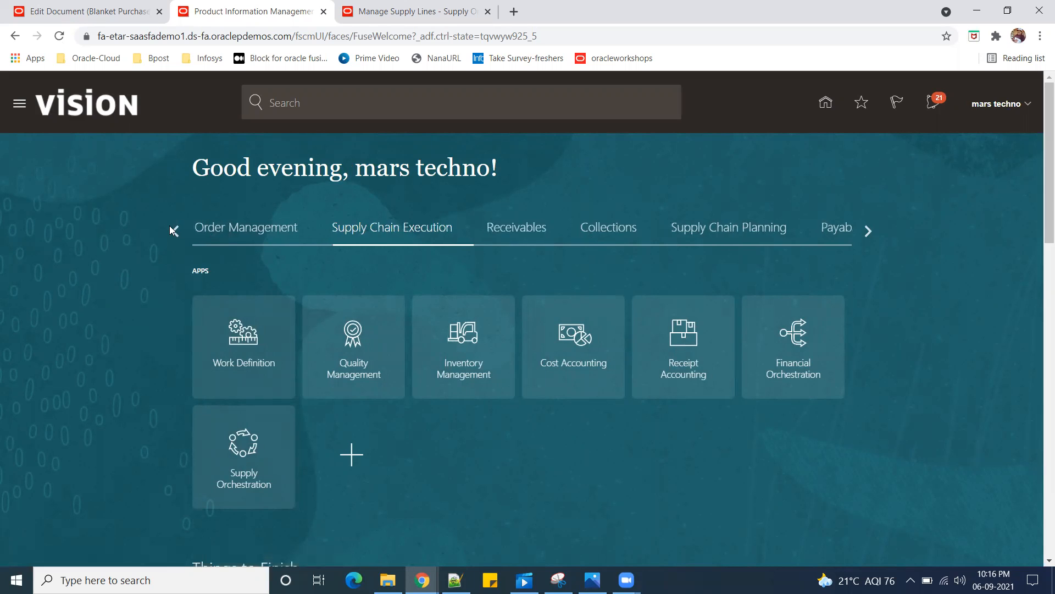
click(172, 227)
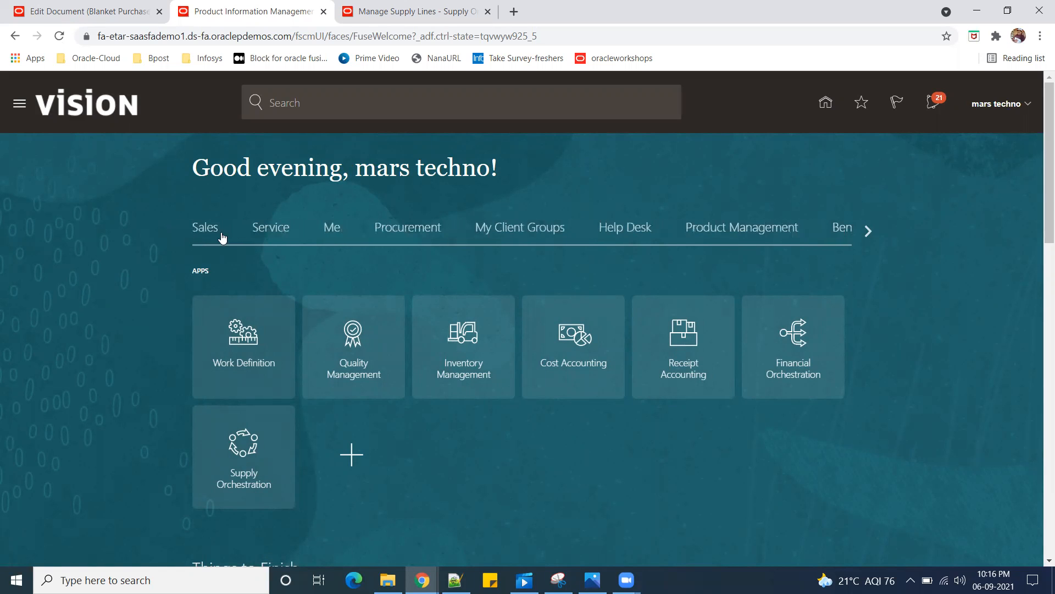
click(408, 234)
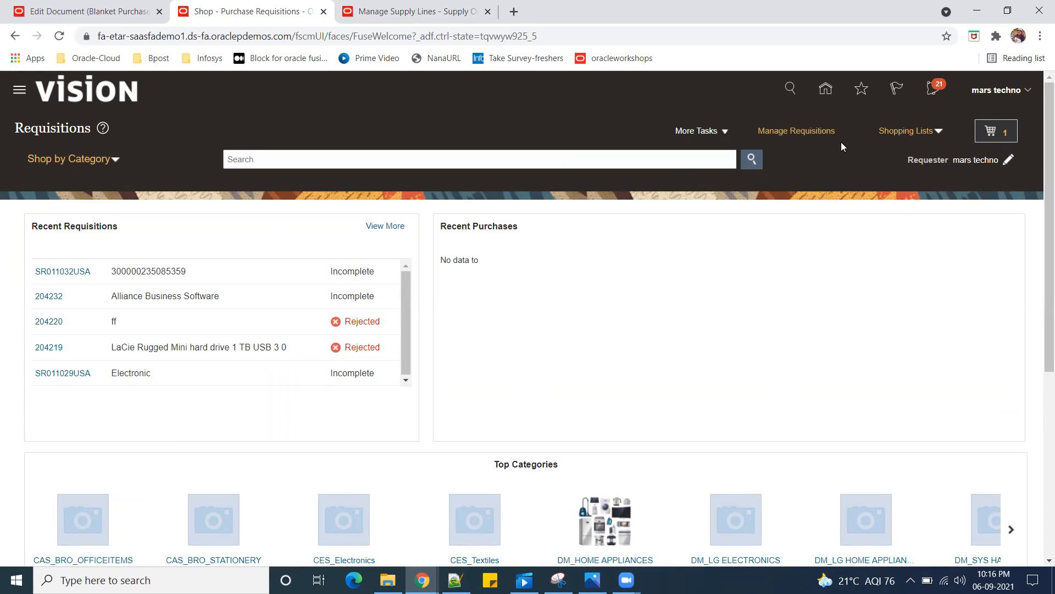
click(807, 131)
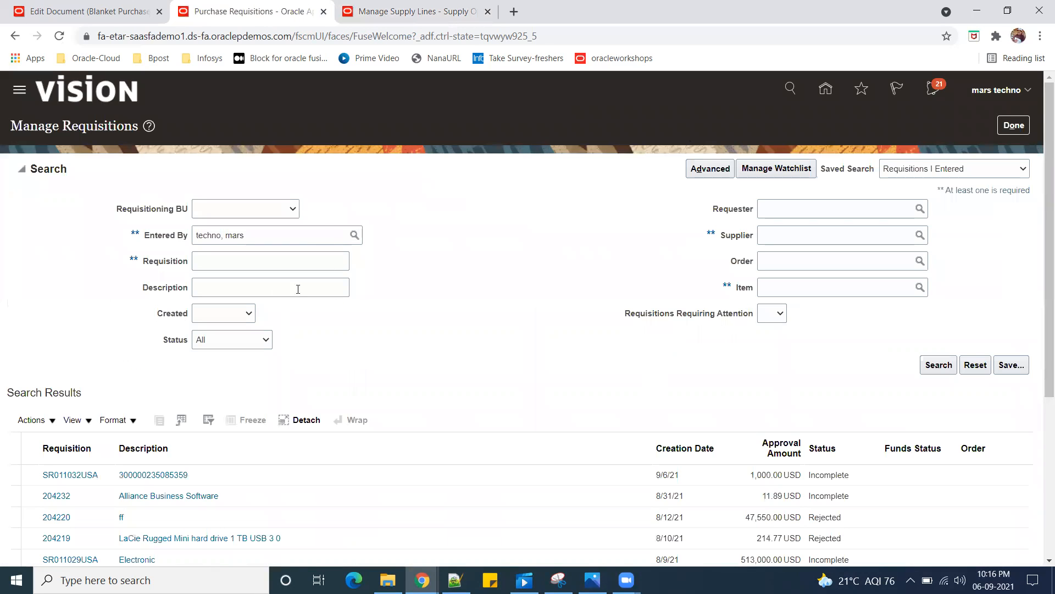
click(234, 263)
key(ctrl+v)
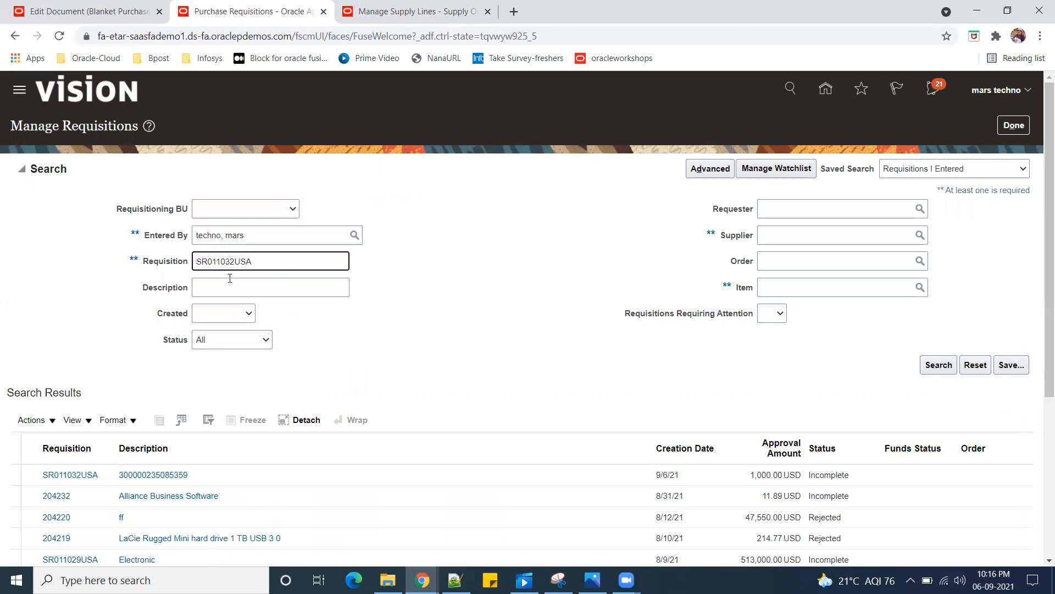
click(1014, 126)
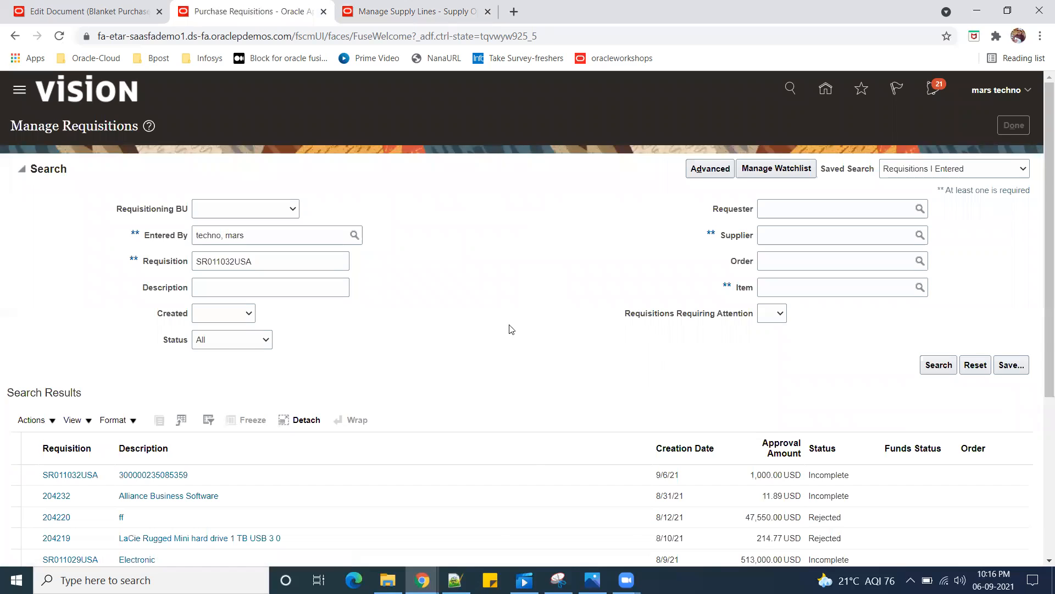
- Open the newest entry in Recent Requisitions and examine the details and billing of requisition lines 1 and 2
click(70, 273)
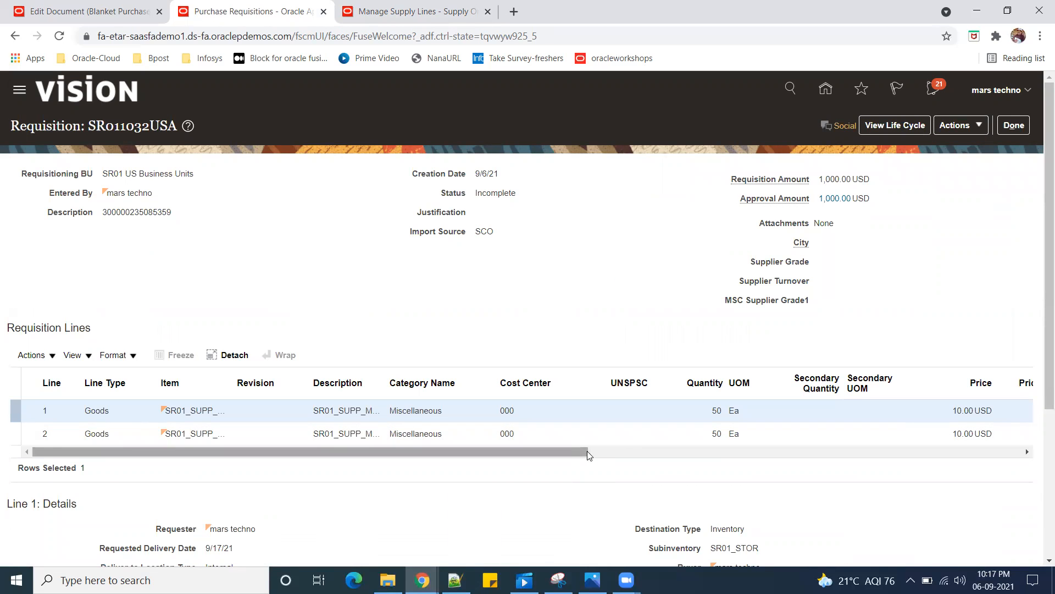
drag(570, 449, 507, 468)
scroll(486, 410, down, 4)
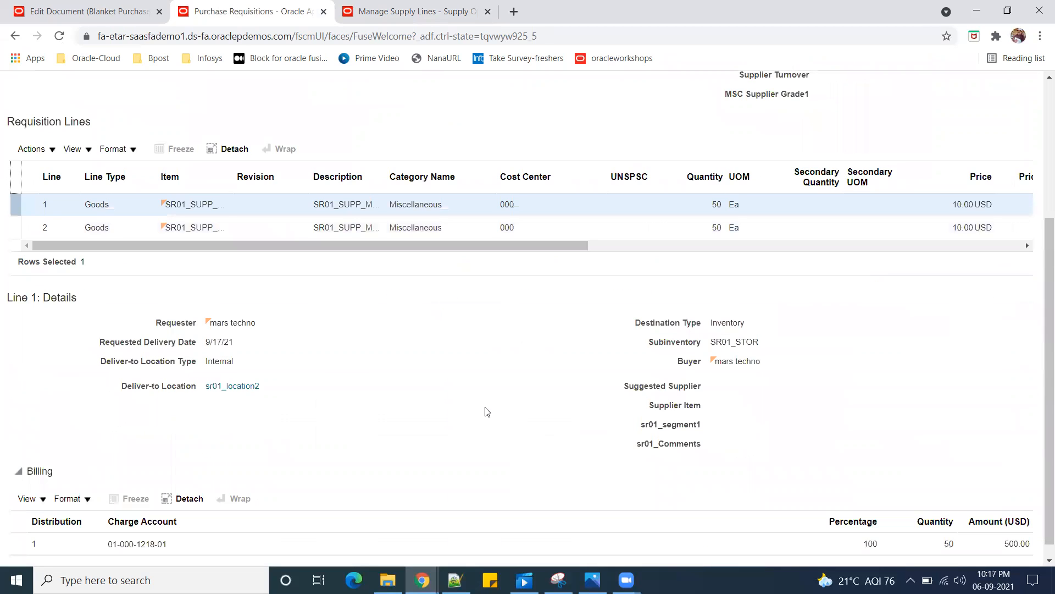
click(534, 212)
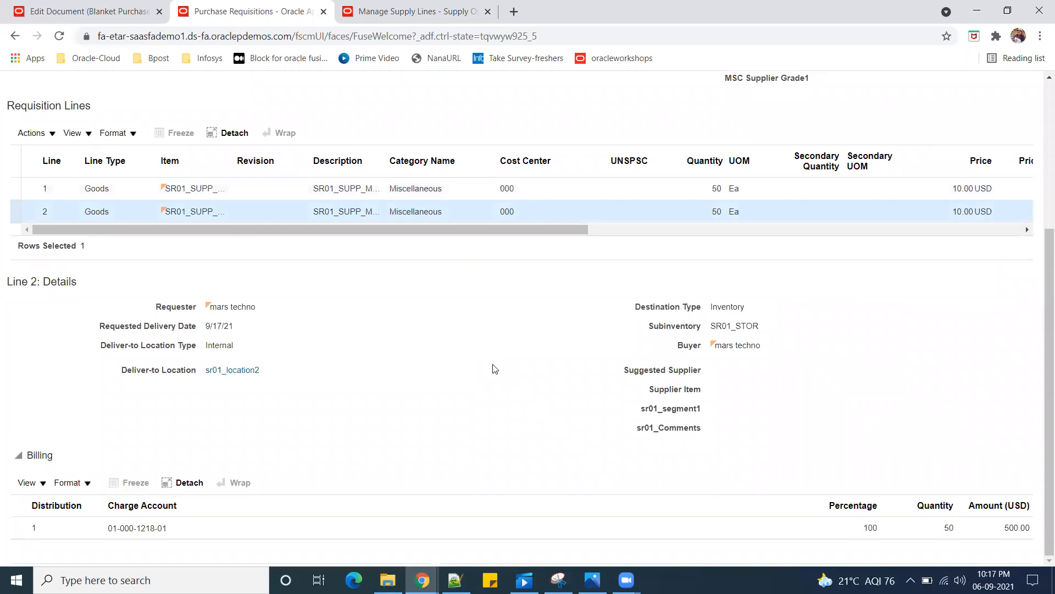
scroll(495, 368, up, 4)
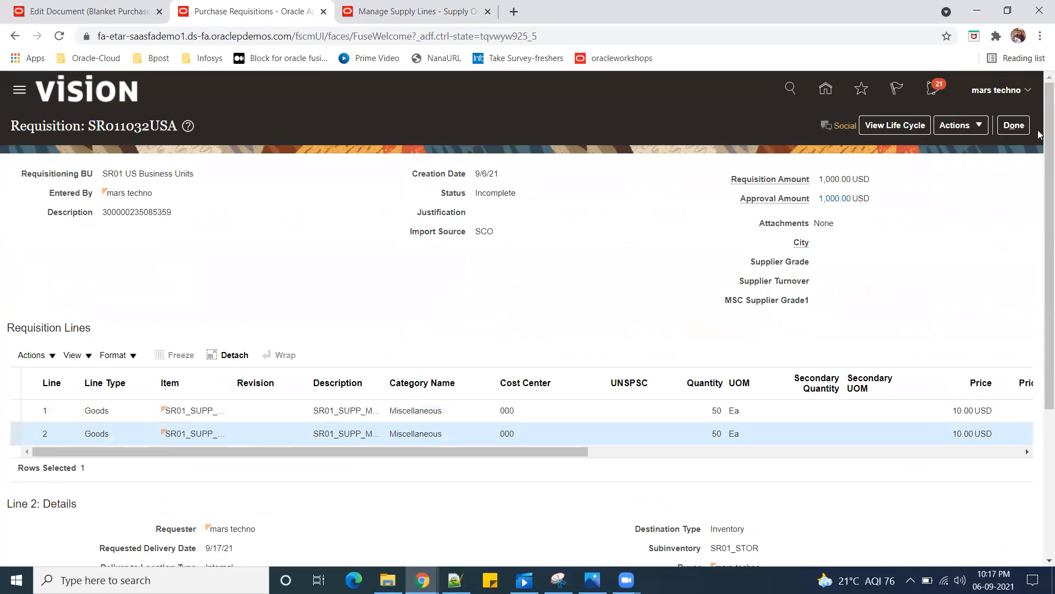
- Open the requisition for editing, accepting the requisitioning business unit change, and review line 1's delivery, billing and source details
click(979, 127)
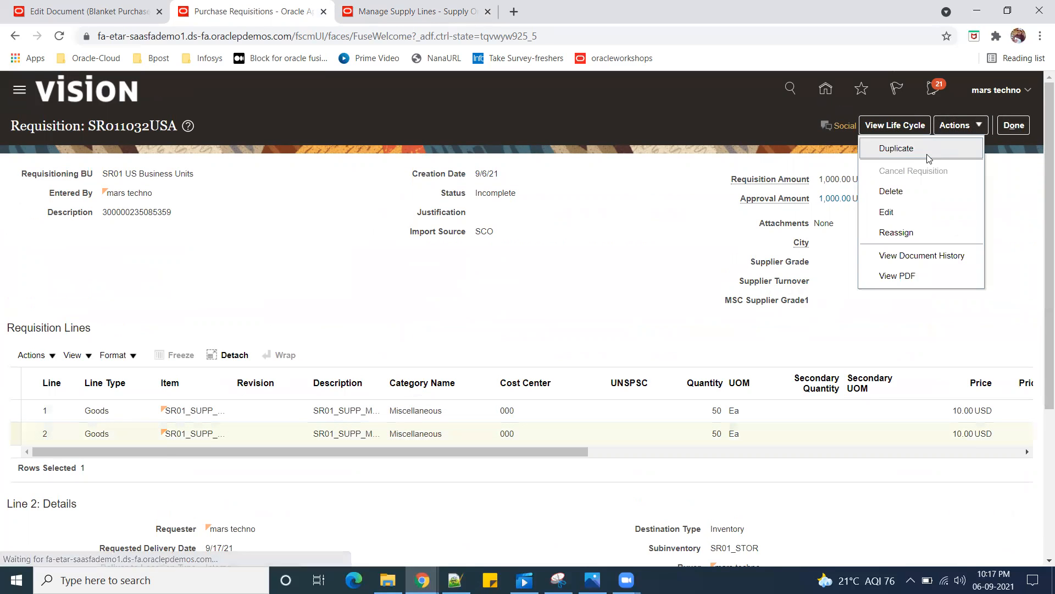
click(894, 217)
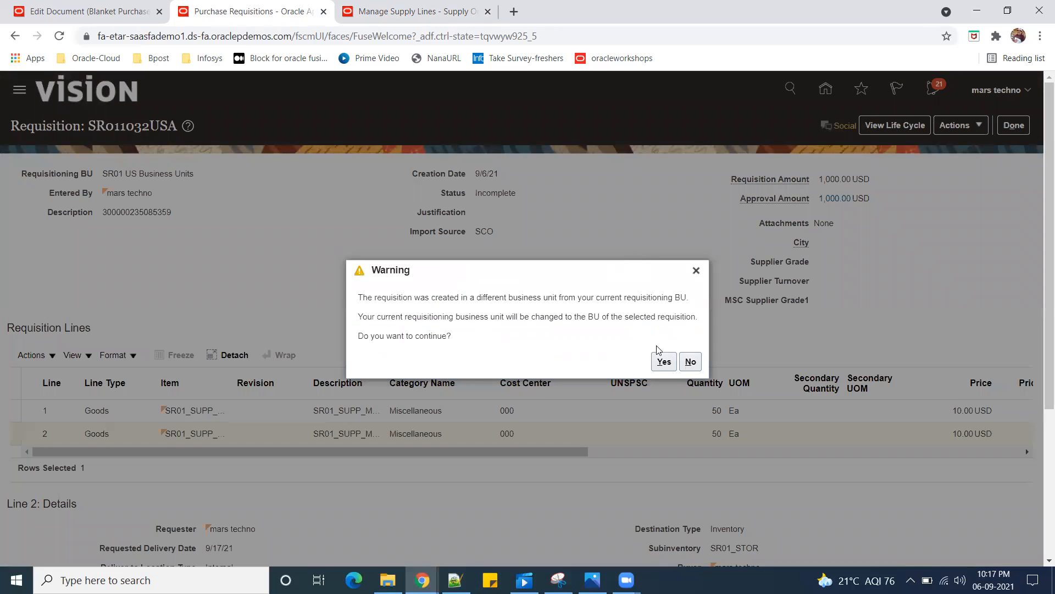
click(665, 364)
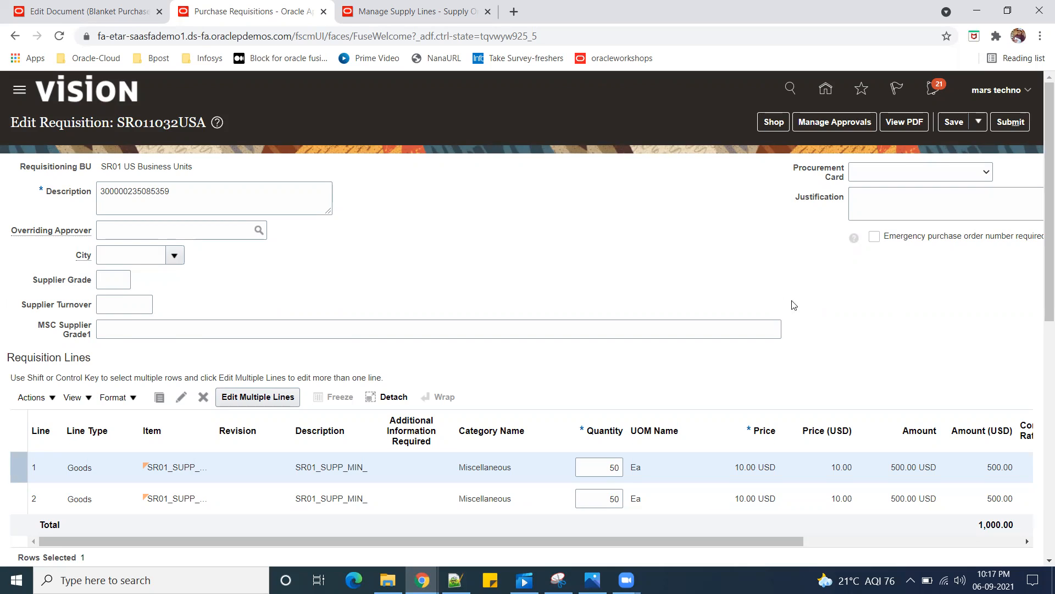
scroll(794, 305, down, 5)
scroll(519, 308, down, 4)
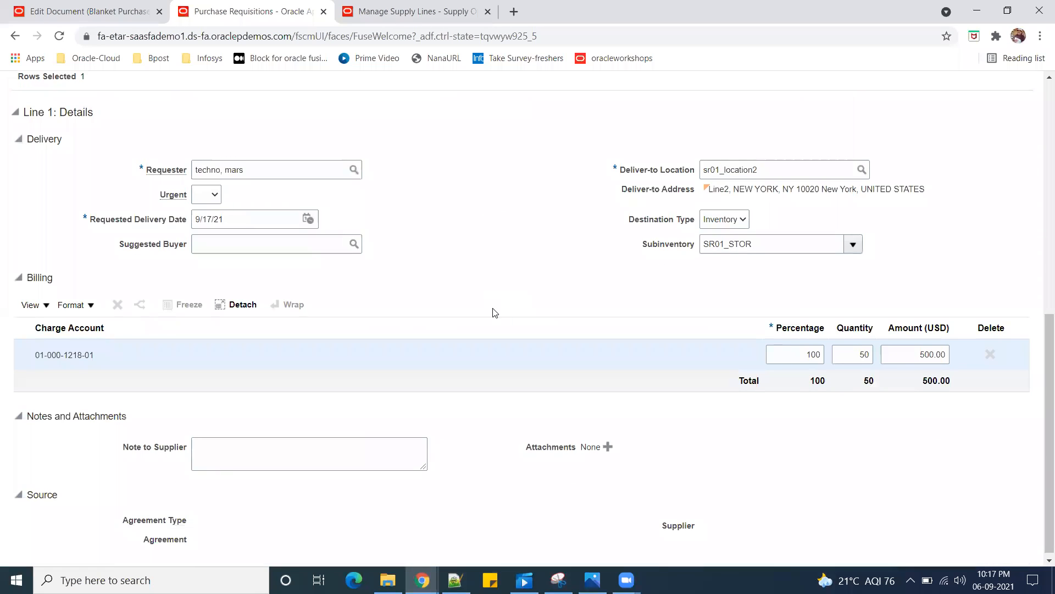
scroll(494, 309, up, 6)
scroll(483, 310, up, 3)
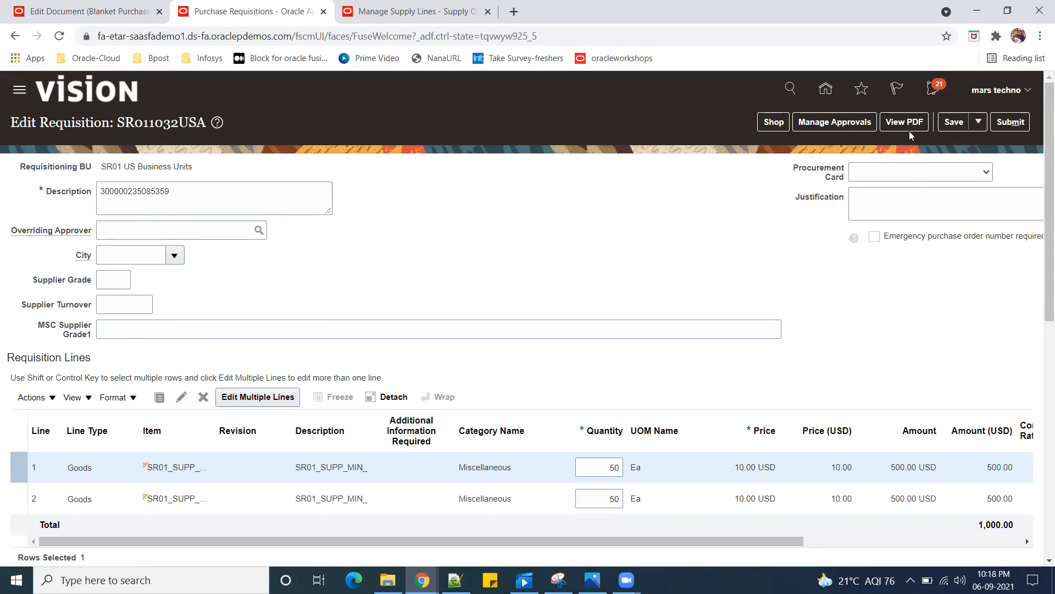
- Save the requisition, open its approvals and submit it for approval
click(954, 122)
click(841, 128)
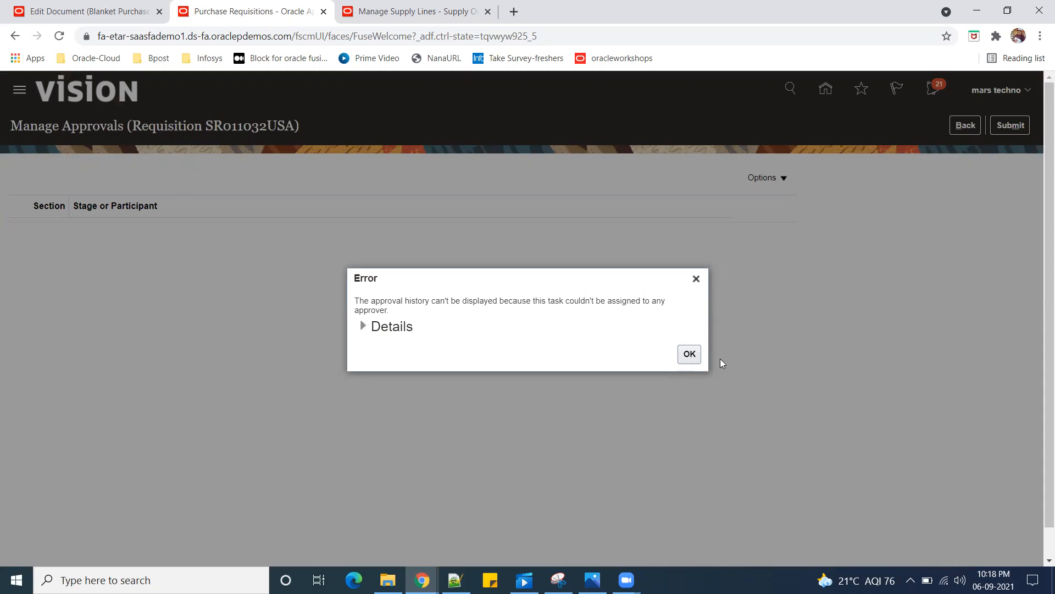
click(689, 355)
click(1015, 126)
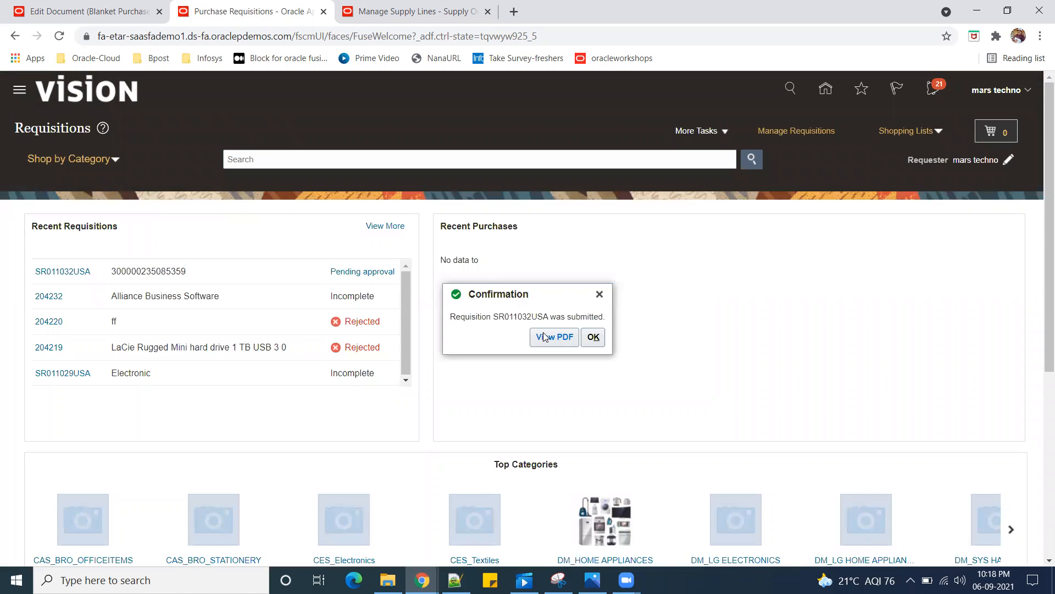
click(593, 337)
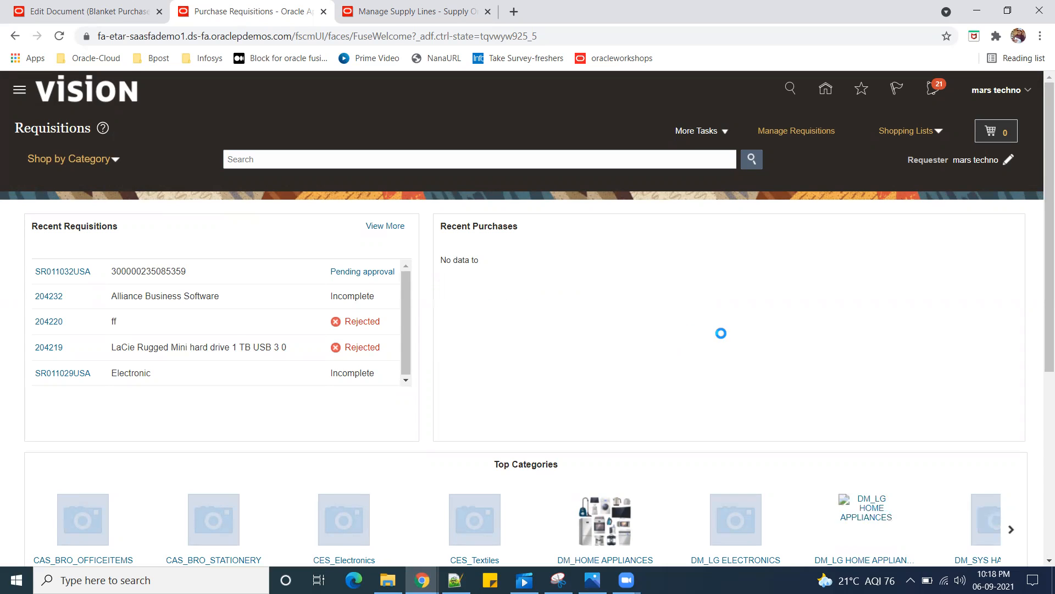
- Reopen the submitted requisition and view its document history, including the action detail of the Submit requisition entry
click(61, 271)
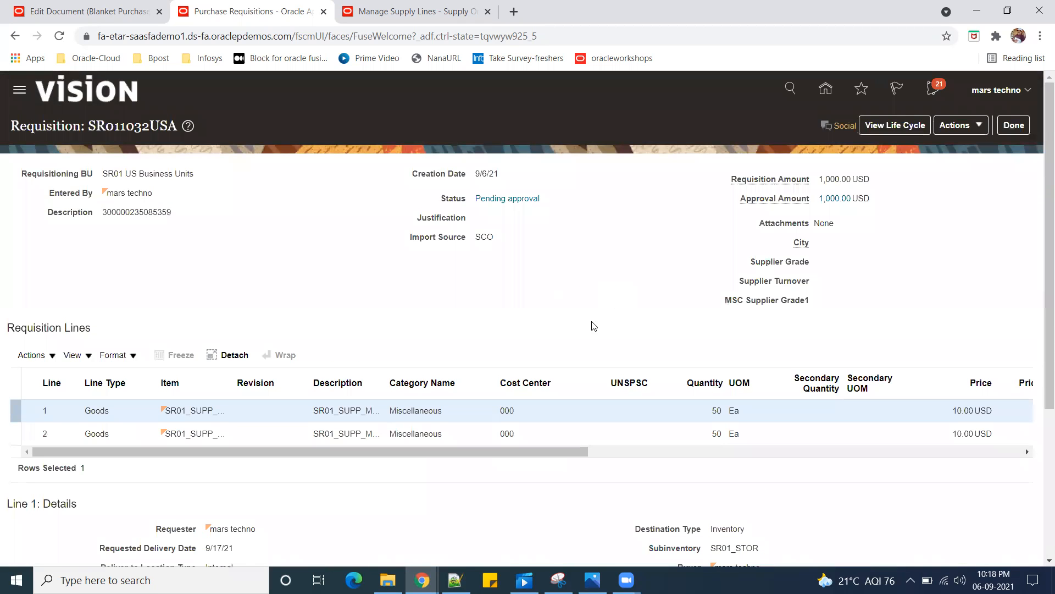
click(980, 128)
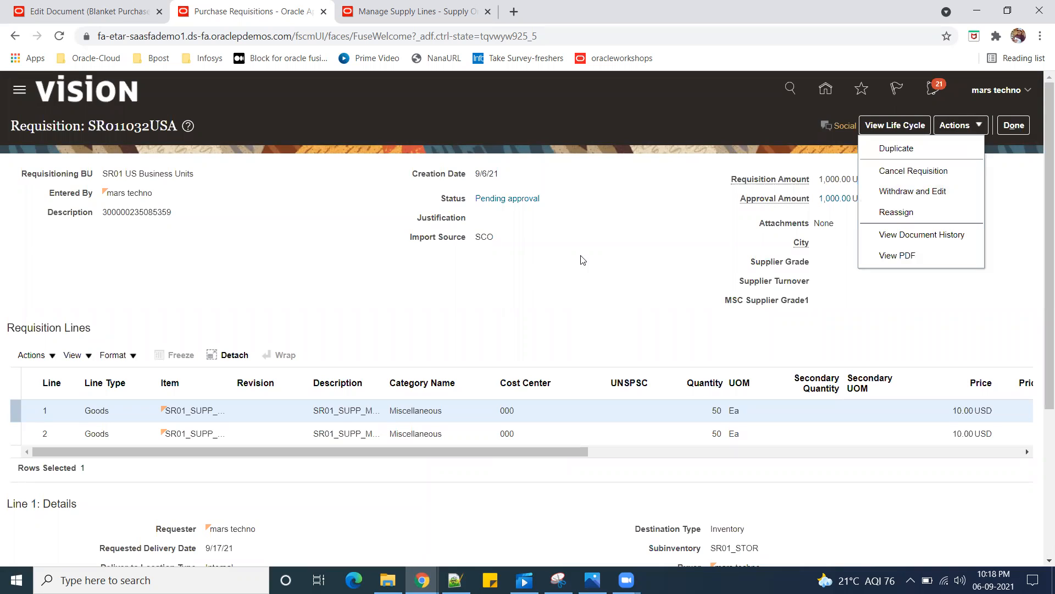
click(947, 132)
click(978, 127)
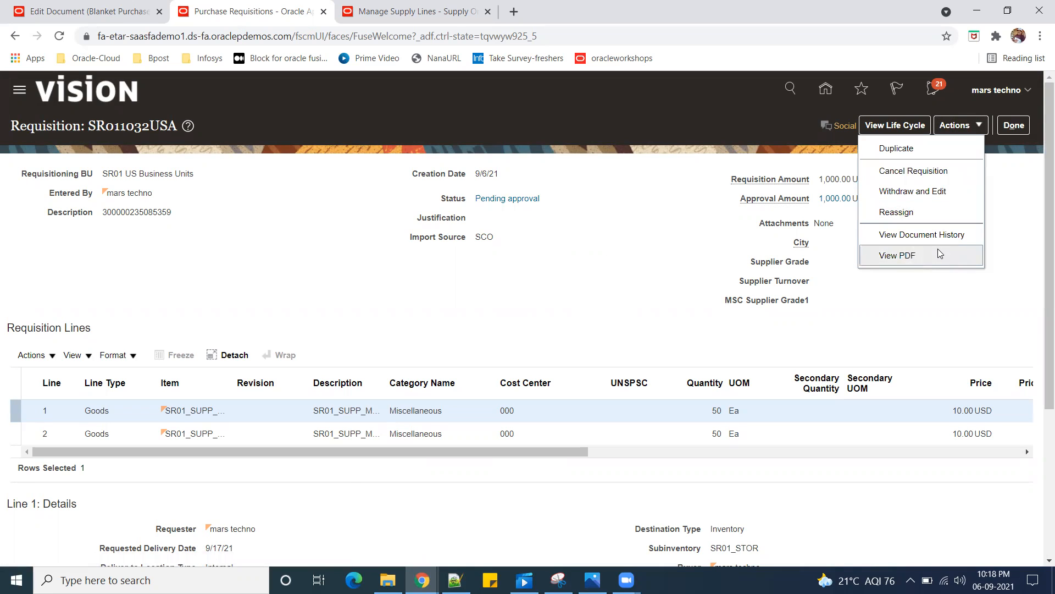
click(926, 235)
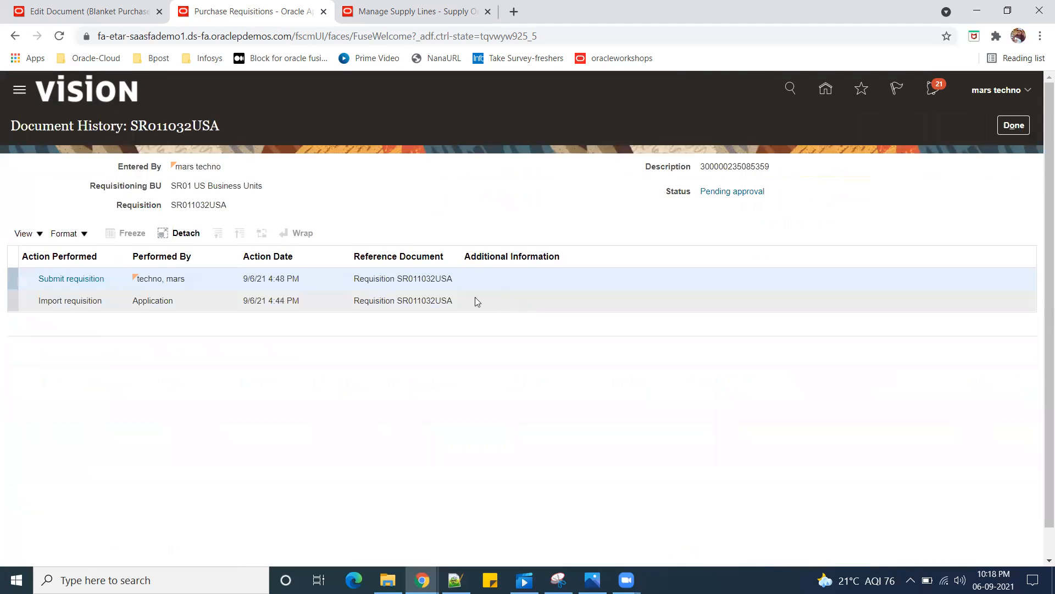
click(75, 281)
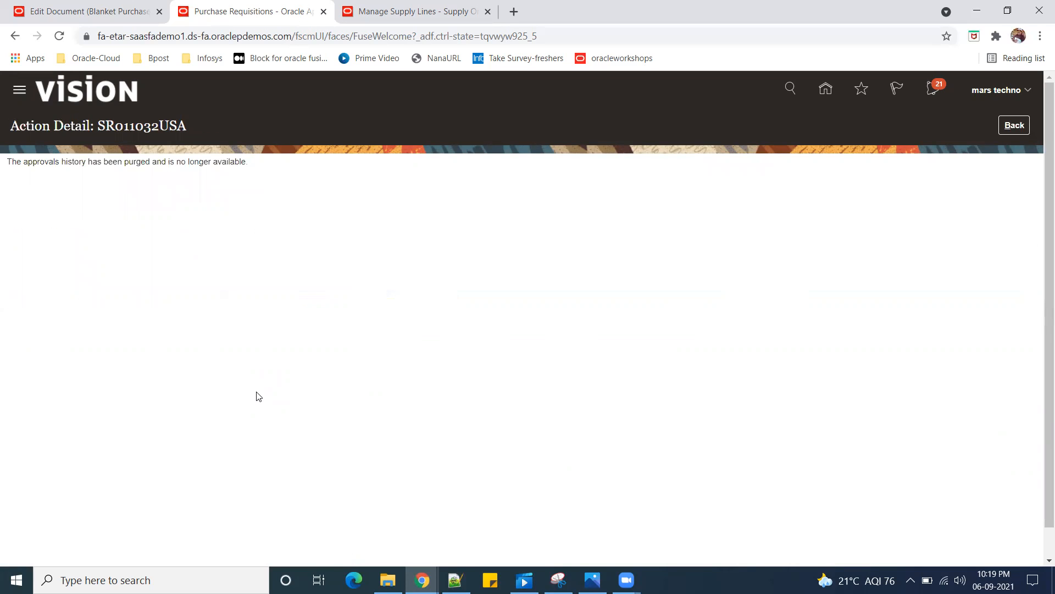
click(1014, 125)
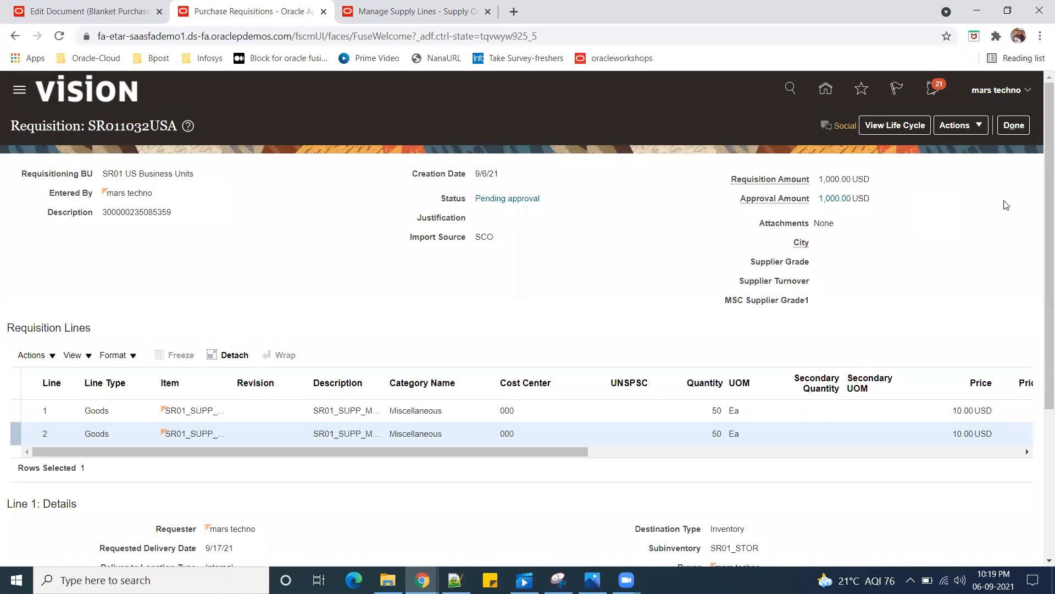
- Return to the Requisitions overview and check the submitted requisition's status in Recent Requisitions
click(1020, 131)
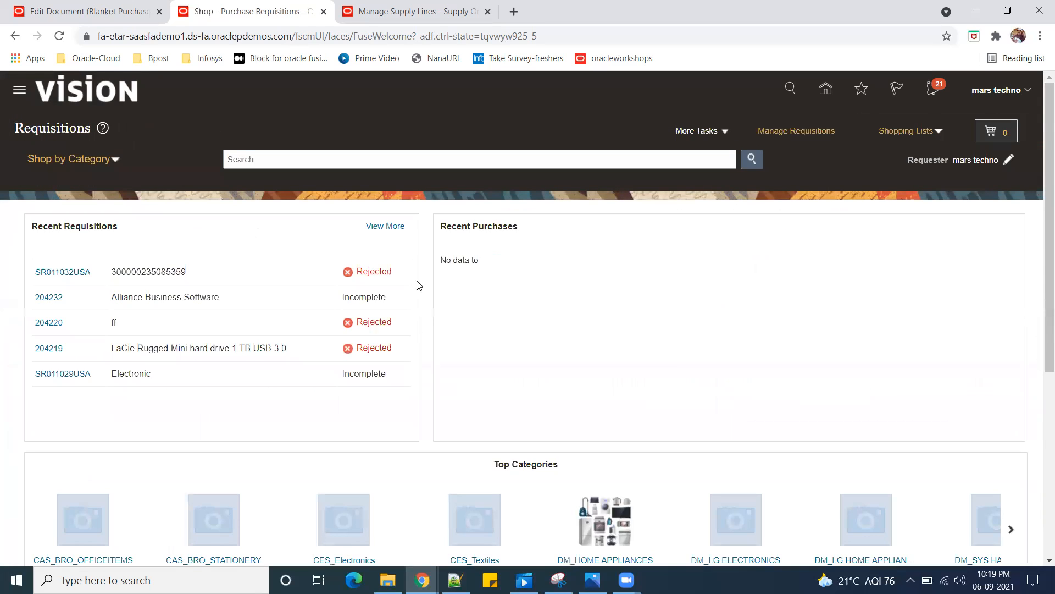
drag(413, 269, 36, 270)
click(589, 315)
- Open Process Requisitions in the Purchase Orders work area and select the requisition line described as Testing
click(827, 91)
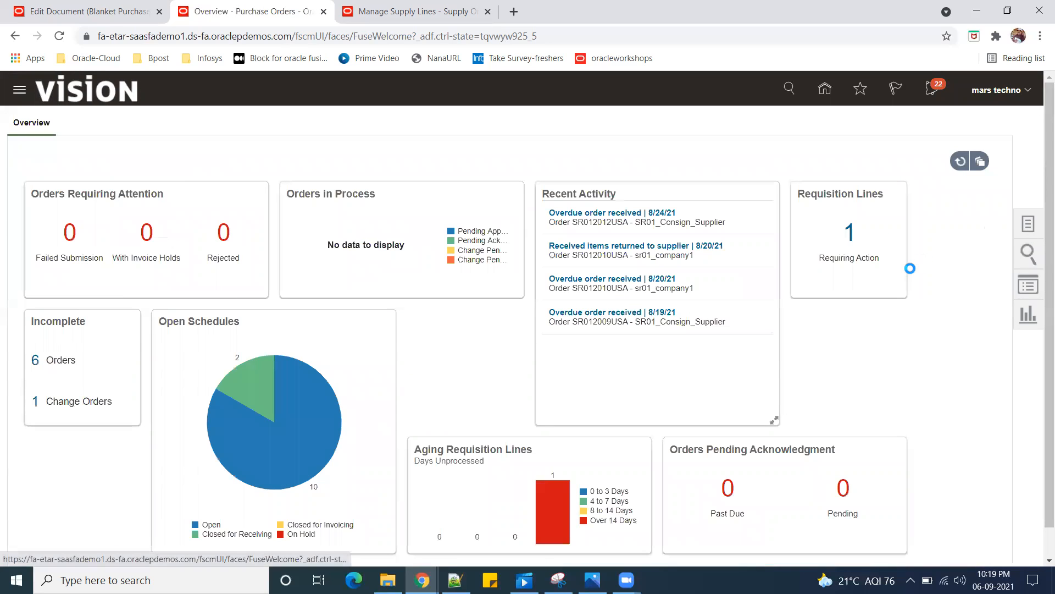
click(1029, 224)
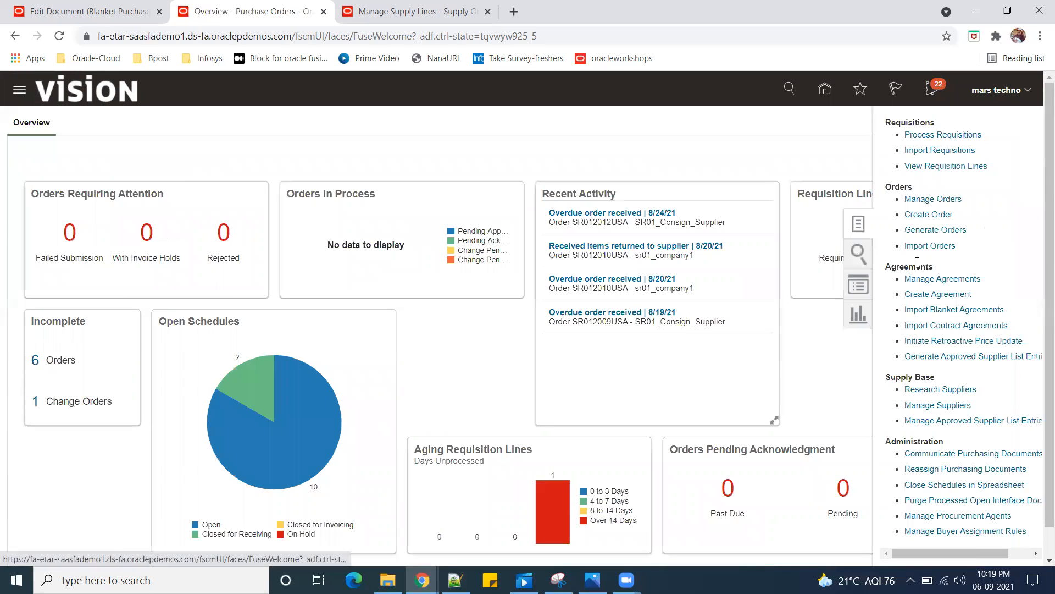
click(945, 136)
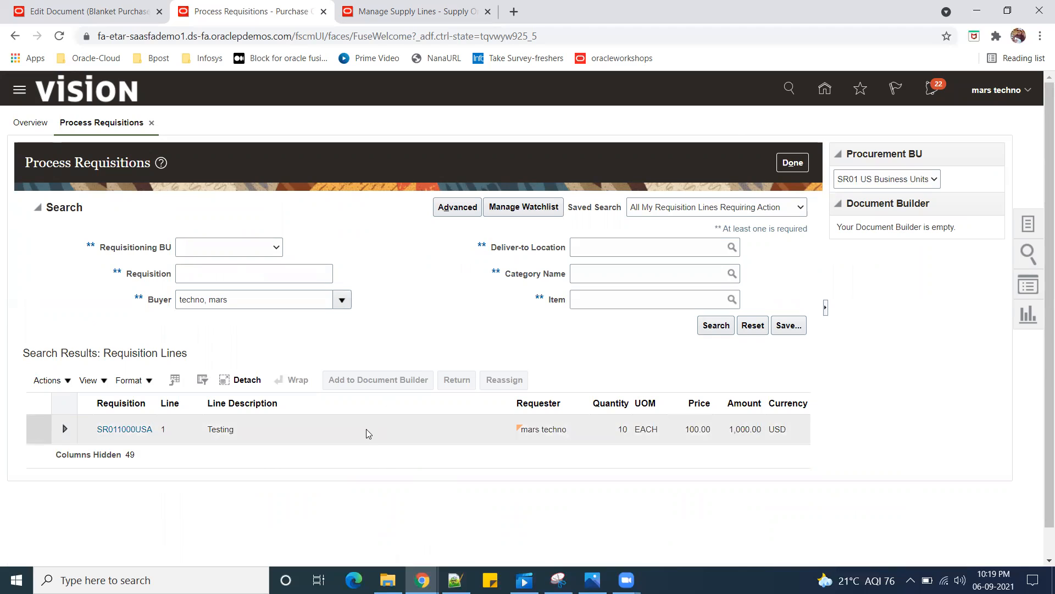
click(367, 432)
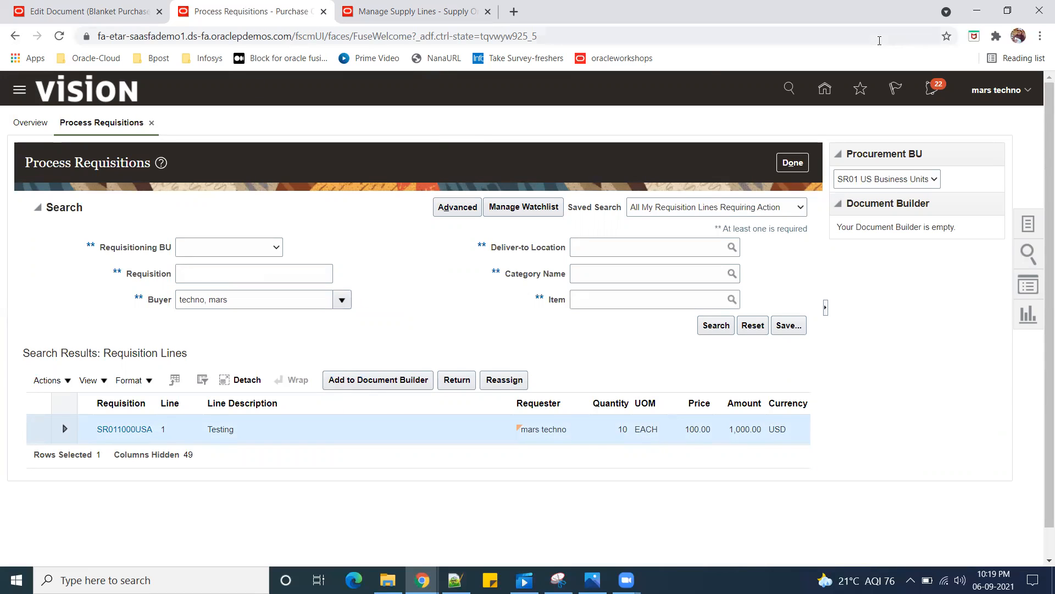
- Return to the supply order details for MINMAX4095466 in Manage Supply Lines, shown in a maximized browser window
drag(838, 22, 878, 48)
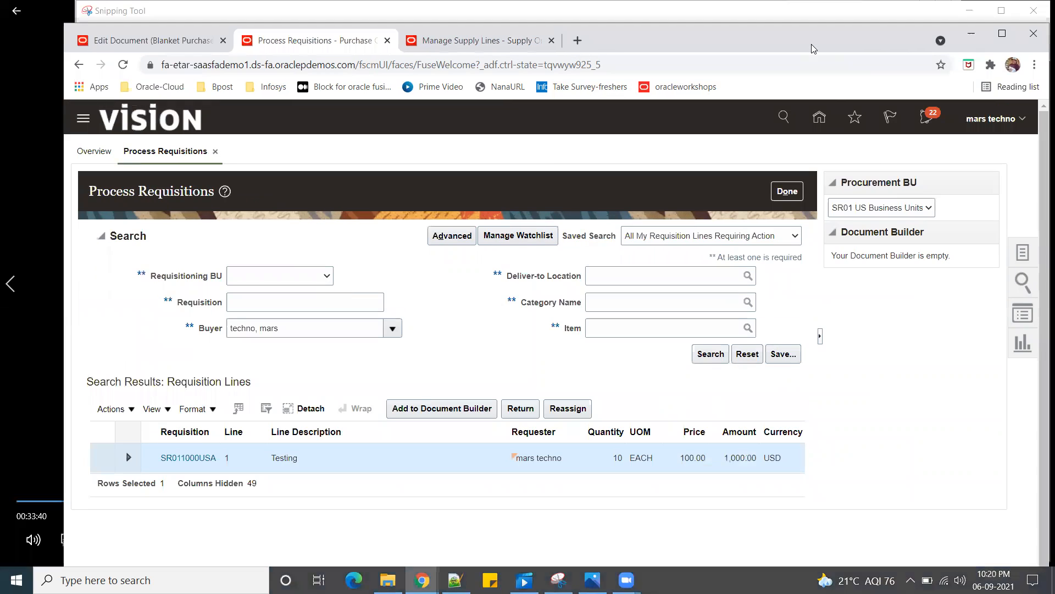
drag(818, 98, 853, 103)
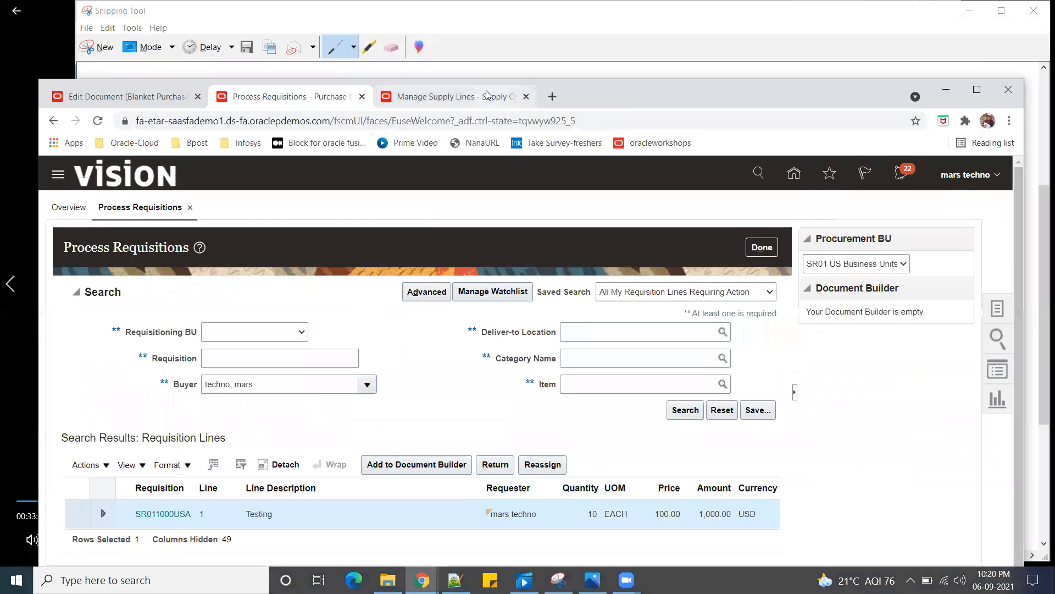
click(483, 98)
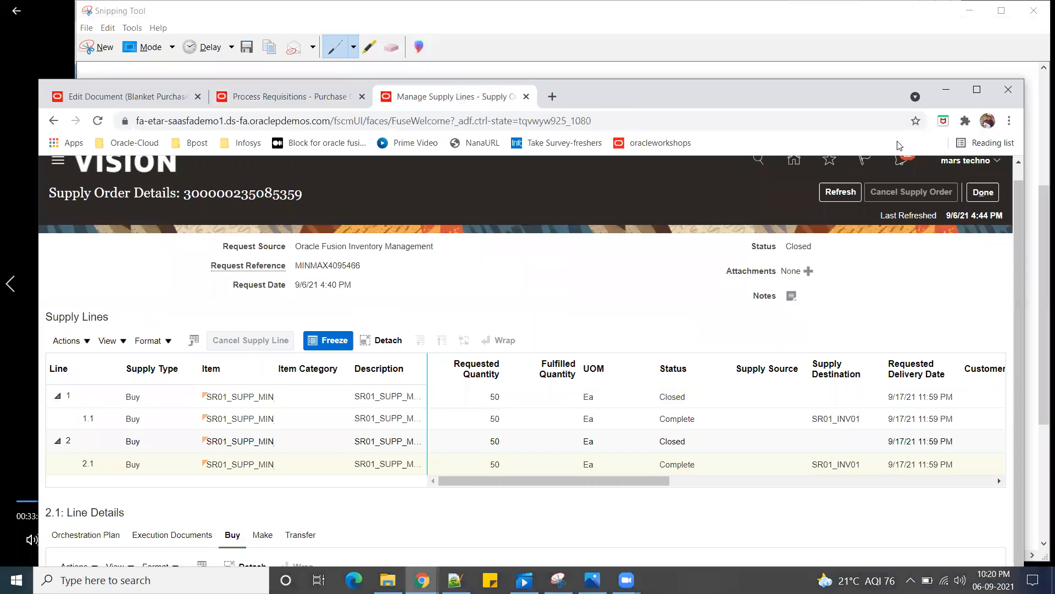
click(976, 89)
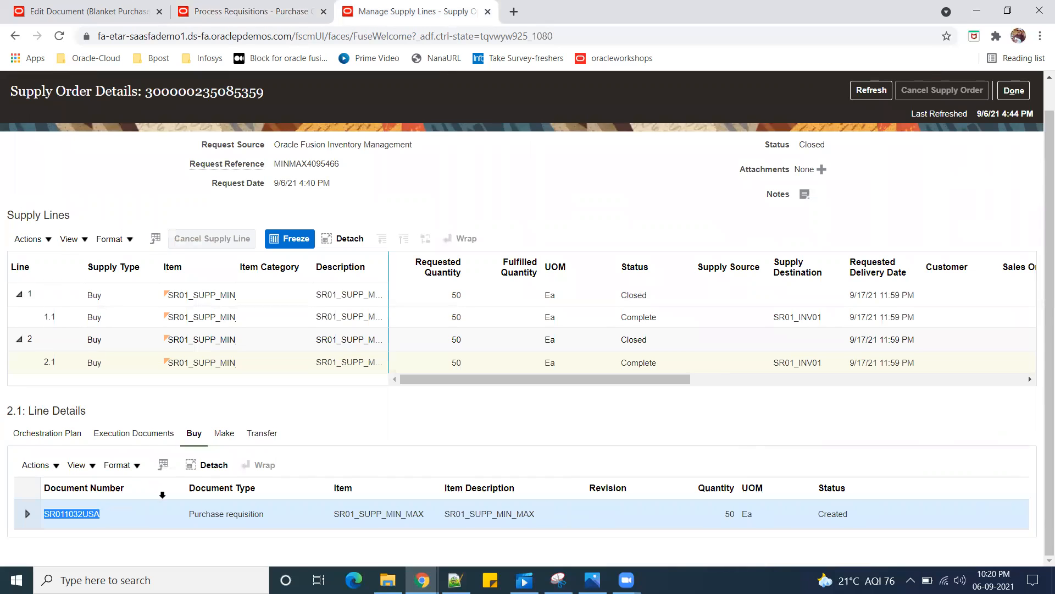
- Examine the orchestration plan of supply line 2.1, widening its task table to show the task type and actual dates
click(60, 434)
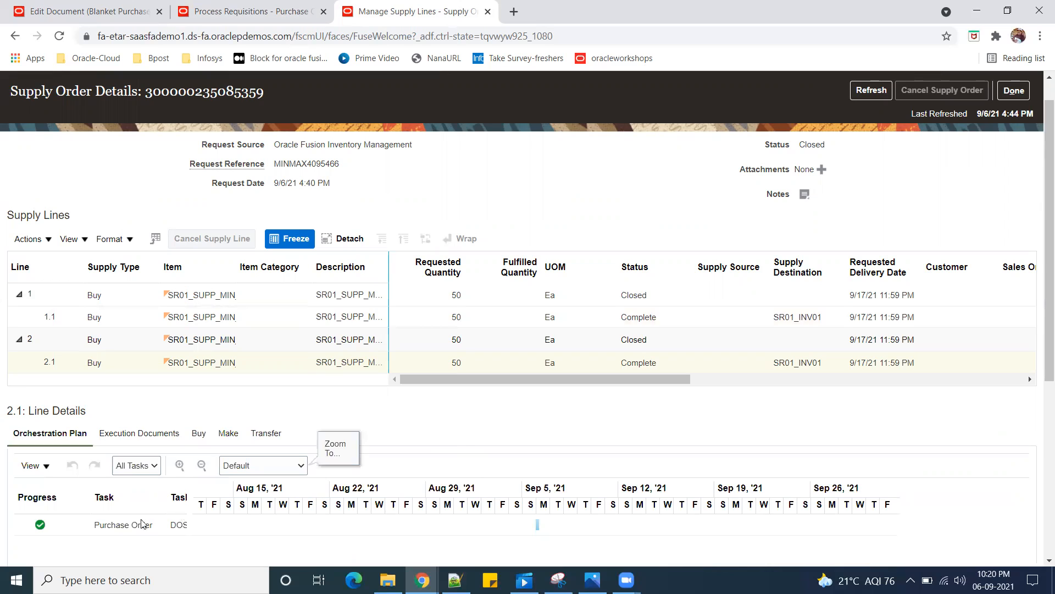
scroll(121, 462, down, 3)
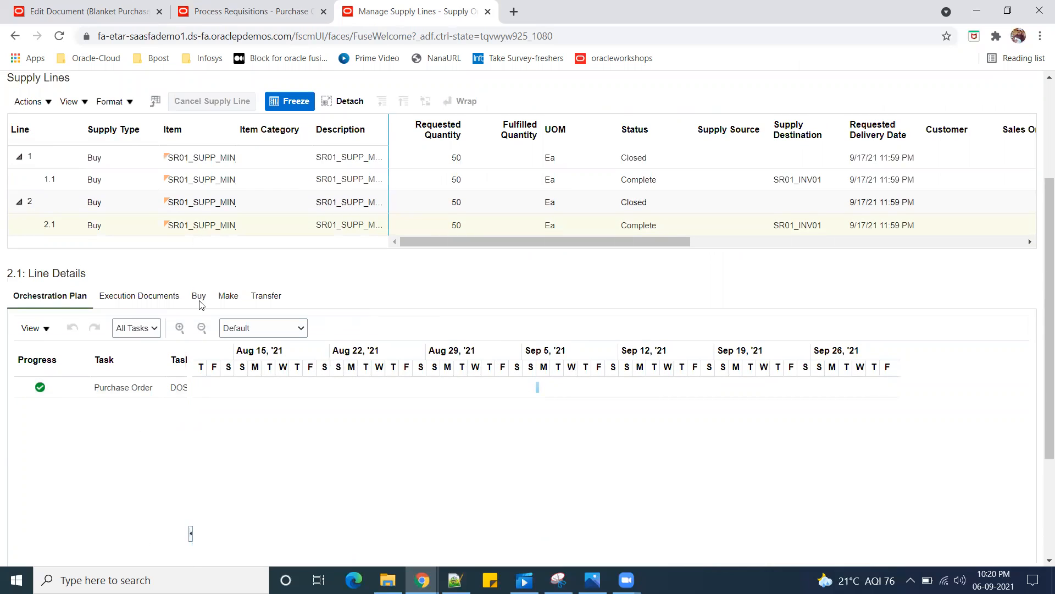
drag(191, 518, 385, 488)
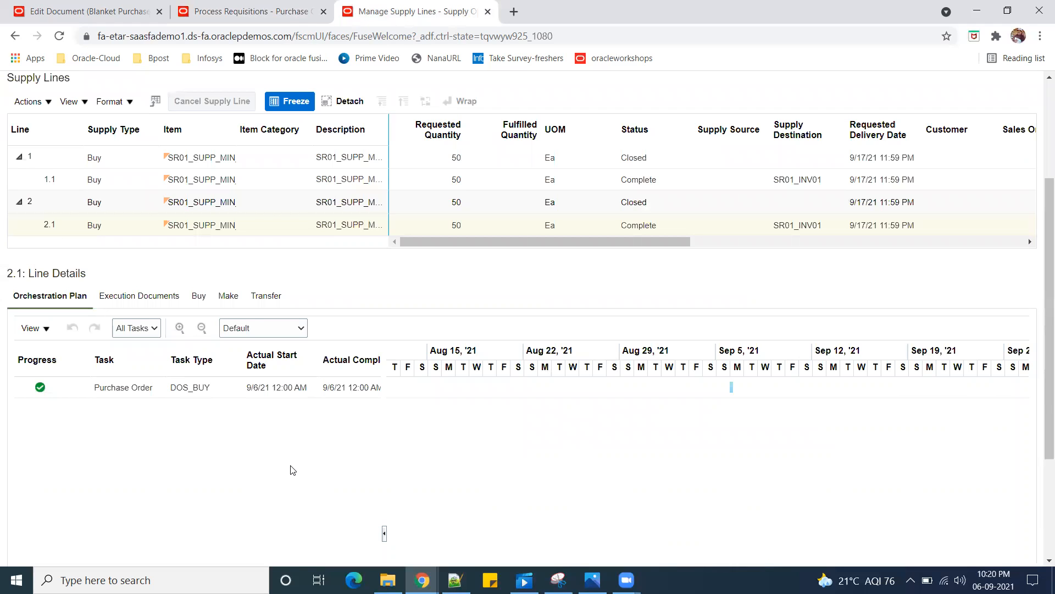
- Close the supply order details and the supply lines list, and return to the home page
scroll(1038, 80, up, 3)
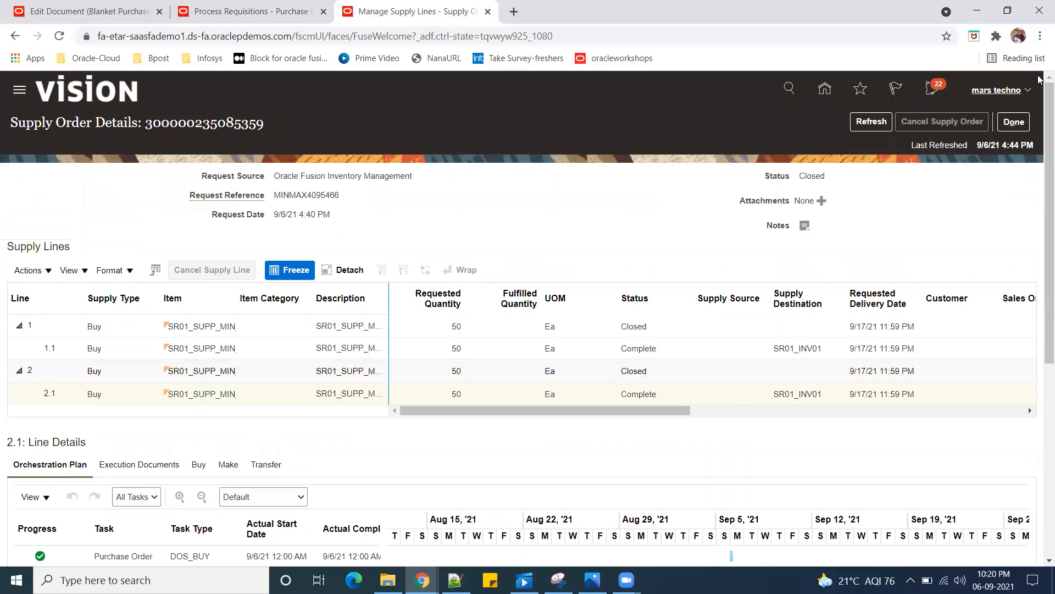
click(1014, 122)
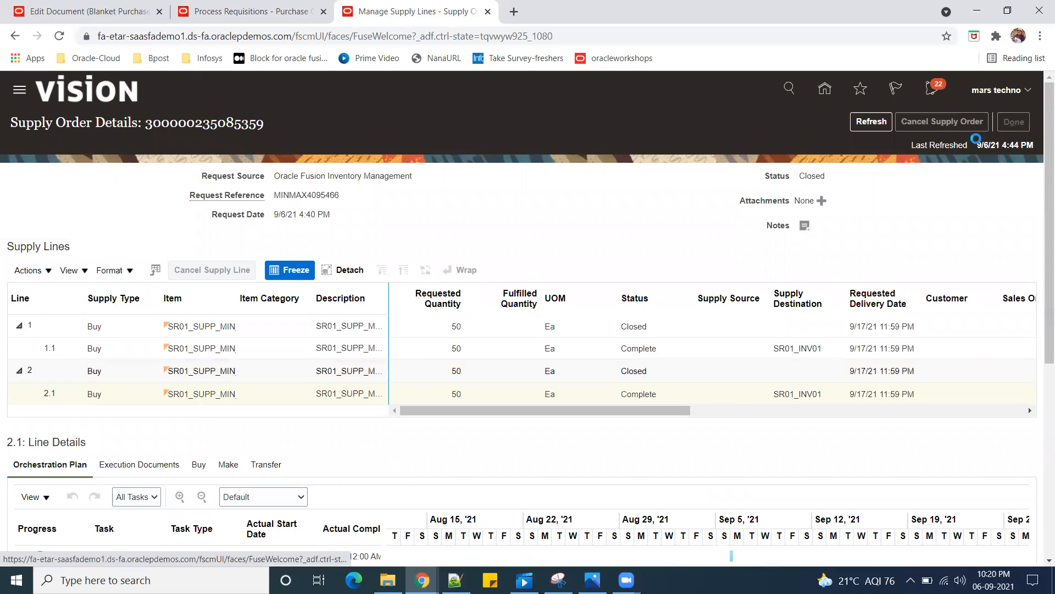
click(1011, 121)
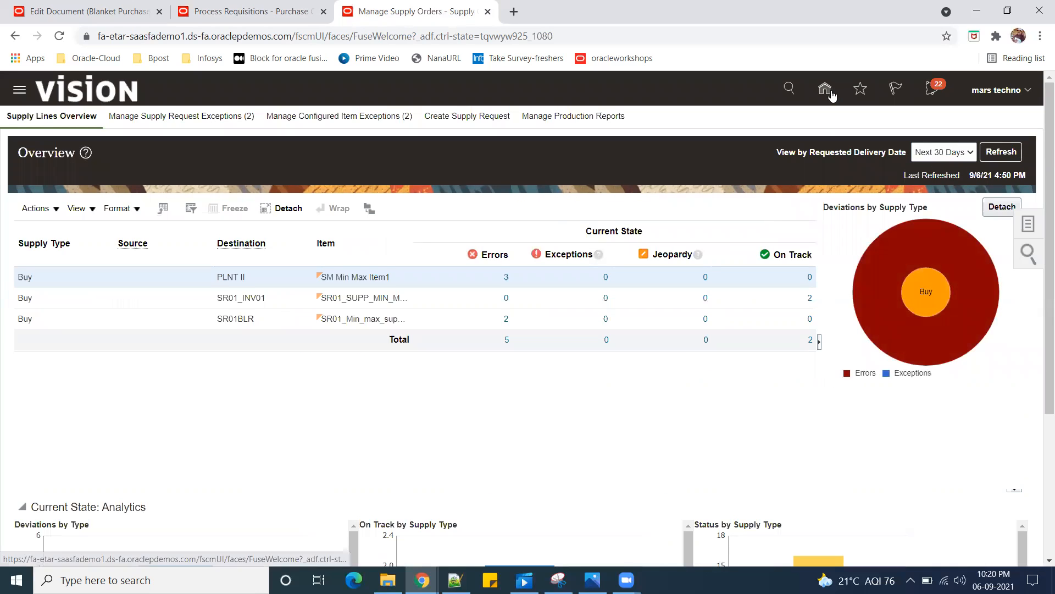
click(831, 96)
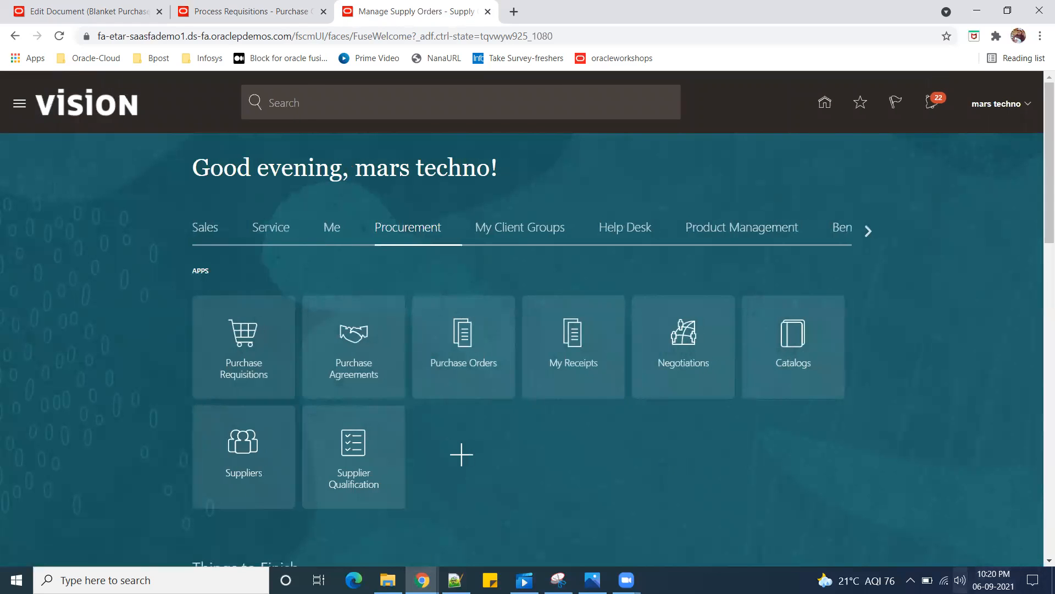
mouse_move(994, 580)
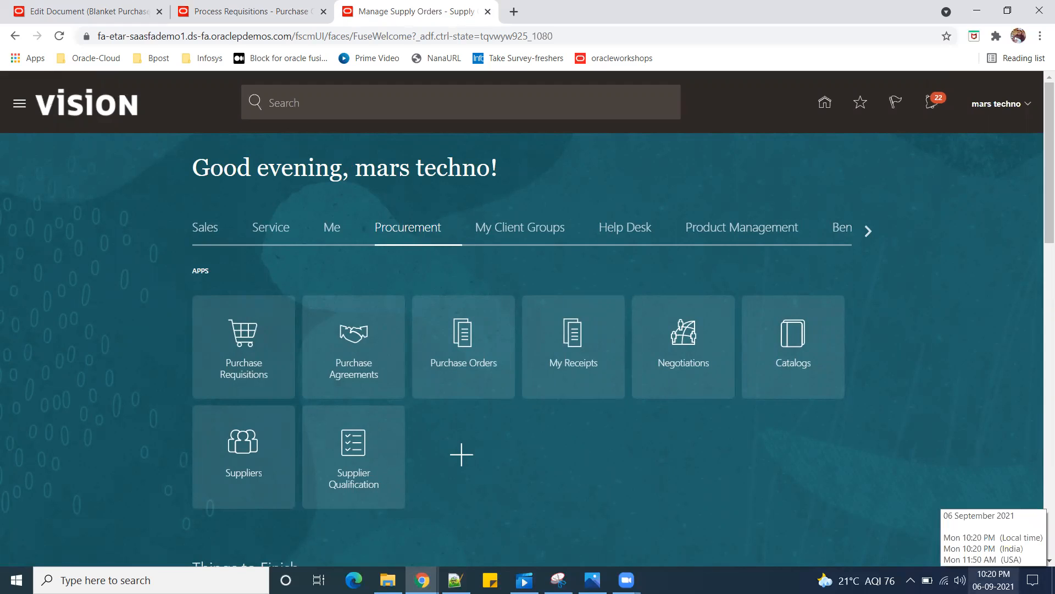